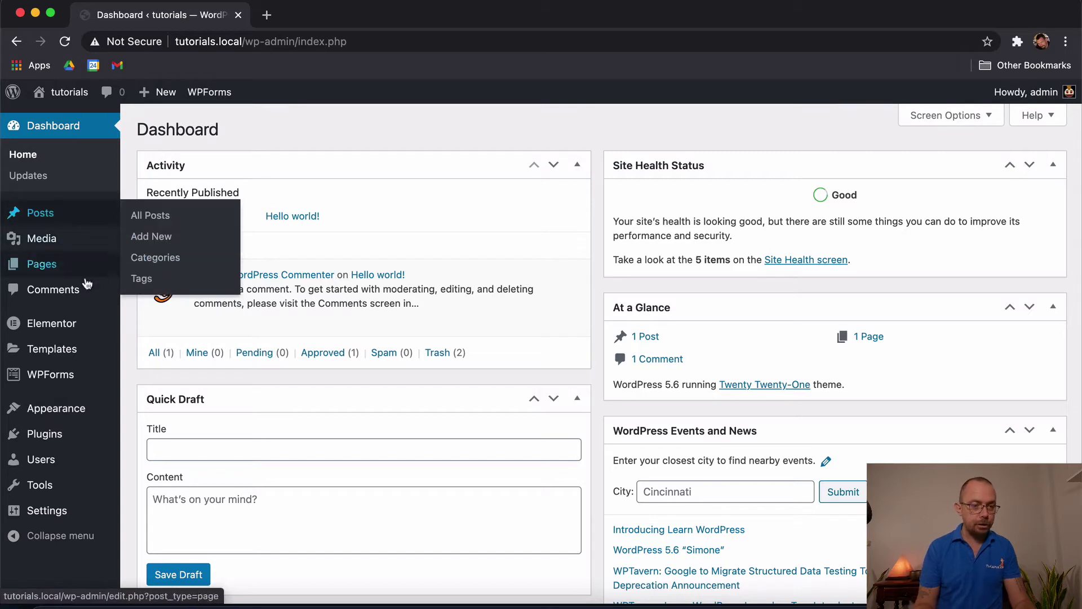
# - Open the All Posts list and look over the Bulk actions choices
pyautogui.click(40, 213)
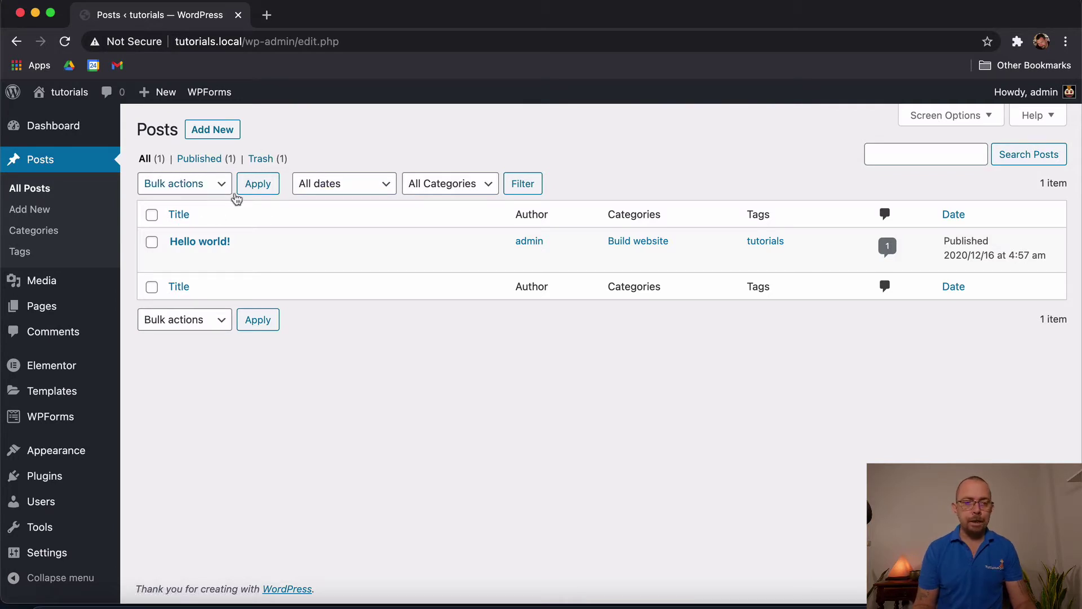
pyautogui.click(215, 186)
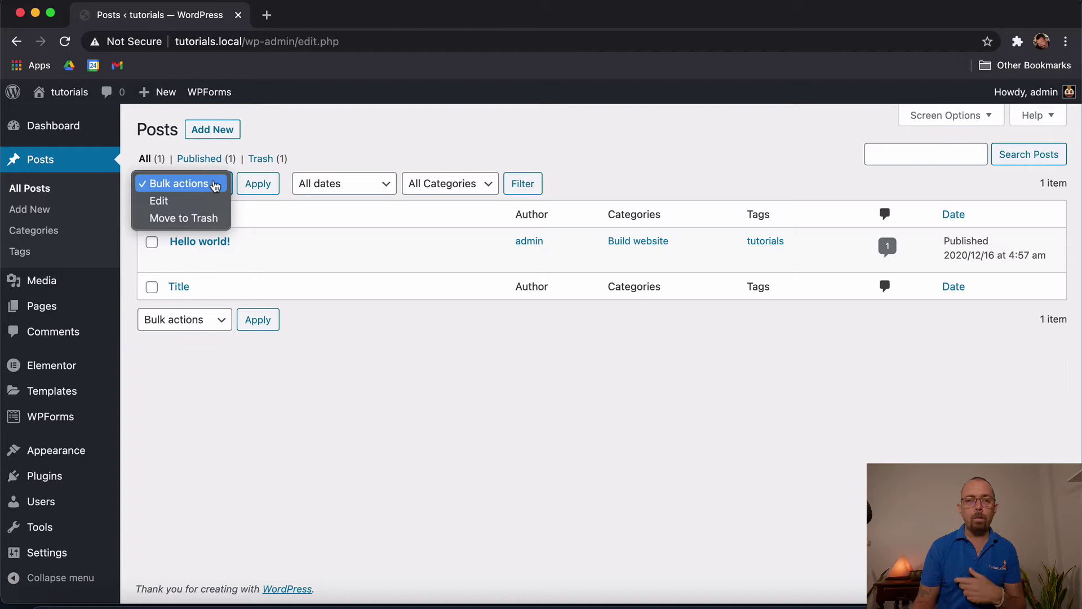
pyautogui.click(215, 186)
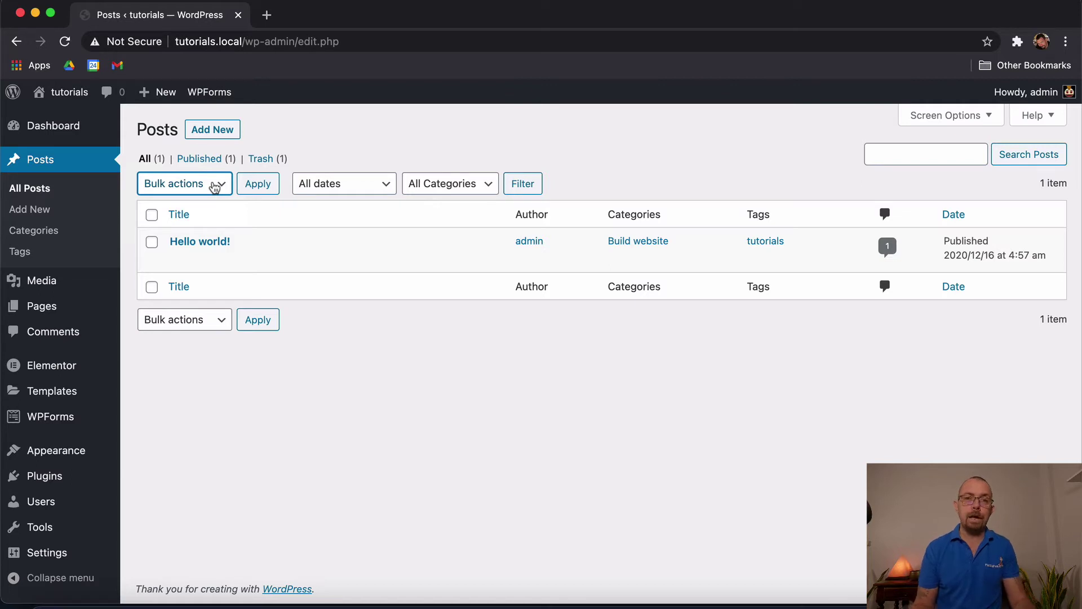
# - Tick Hello world! and browse Bulk actions, All dates and All Categories without changing them
pyautogui.click(152, 242)
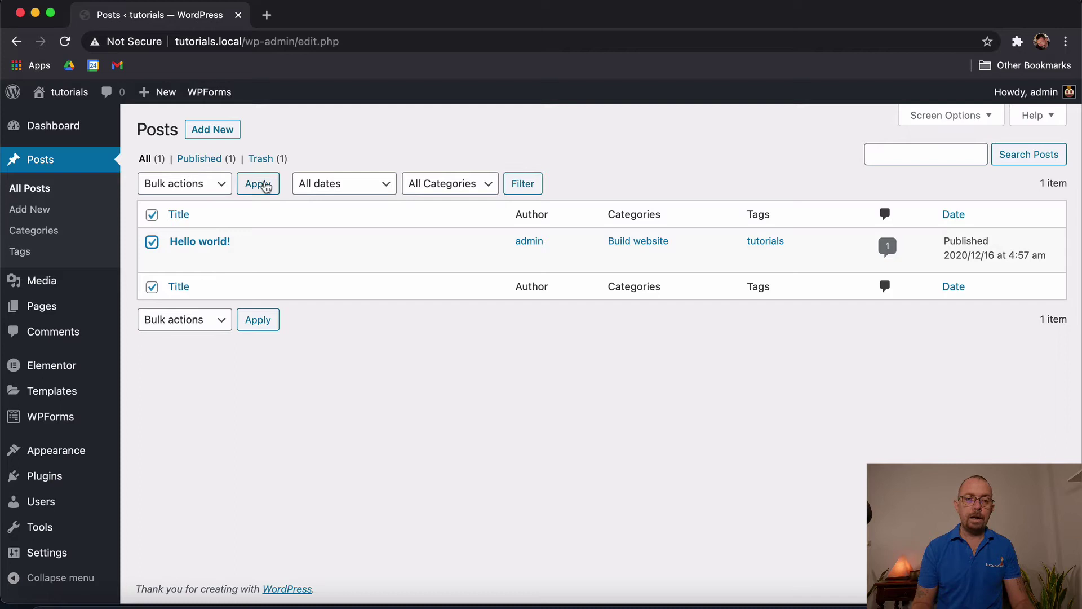
pyautogui.click(206, 192)
pyautogui.click(201, 220)
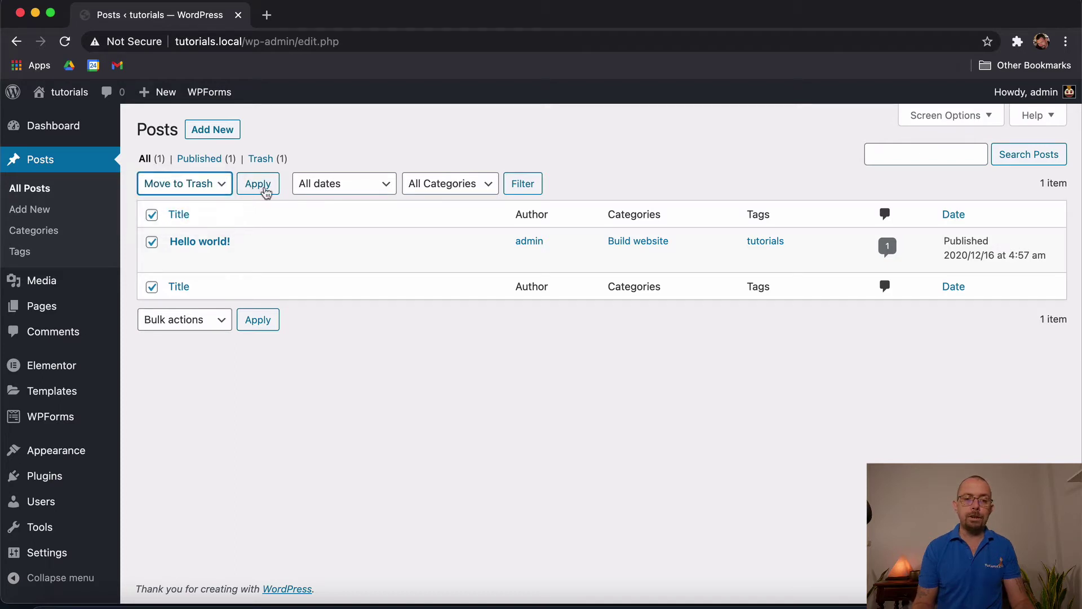
pyautogui.click(185, 192)
pyautogui.click(179, 149)
pyautogui.click(332, 186)
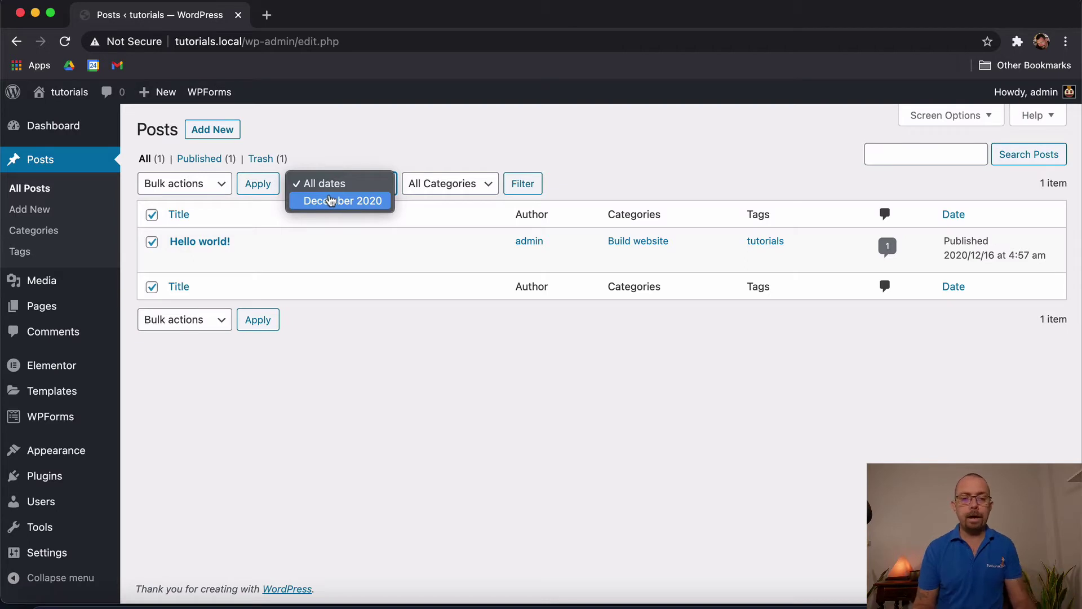
pyautogui.click(489, 187)
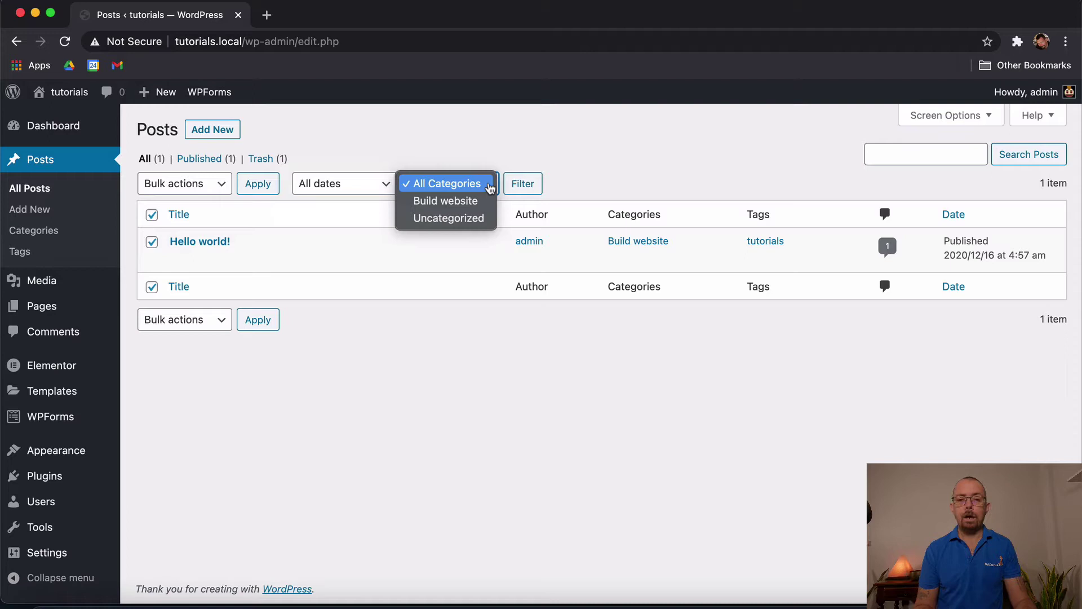
pyautogui.click(489, 188)
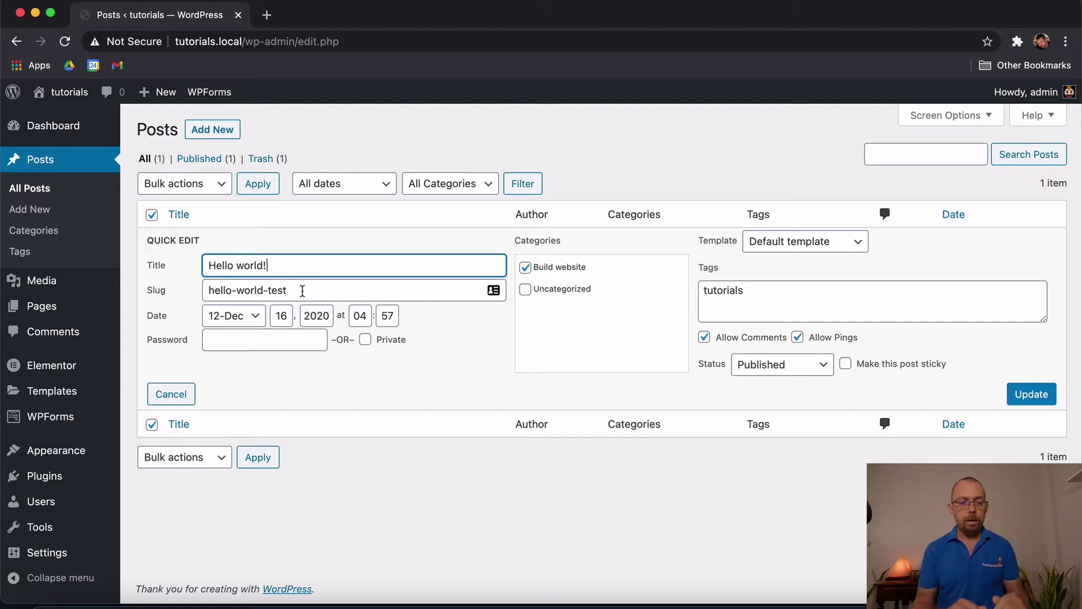
pyautogui.moveTo(302, 290); pyautogui.dragTo(172, 294)
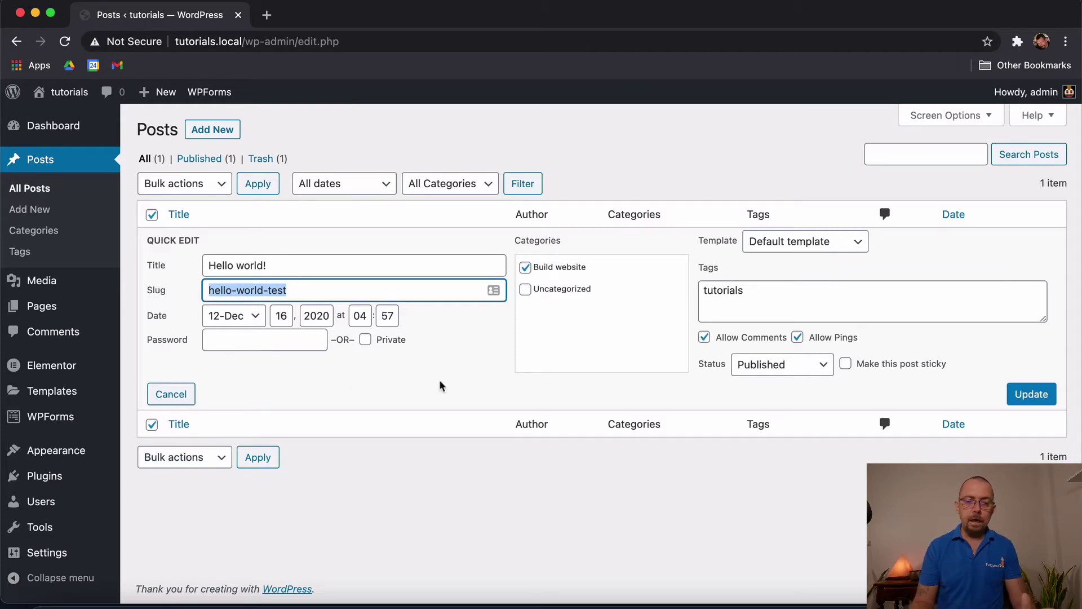
pyautogui.click(186, 393)
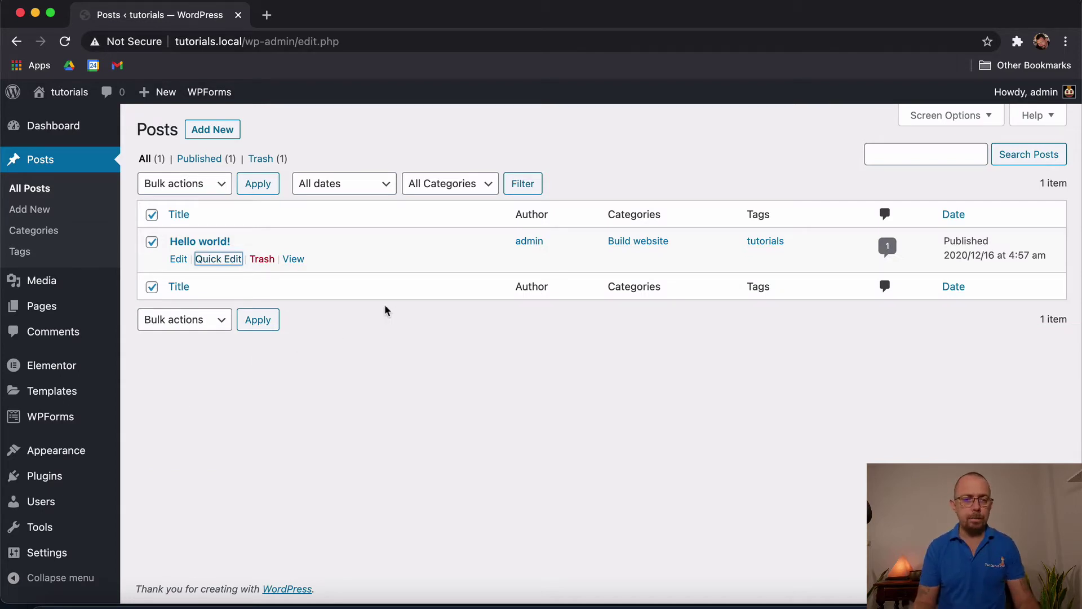
# - Move the Hello world! post to the trash
pyautogui.click(458, 394)
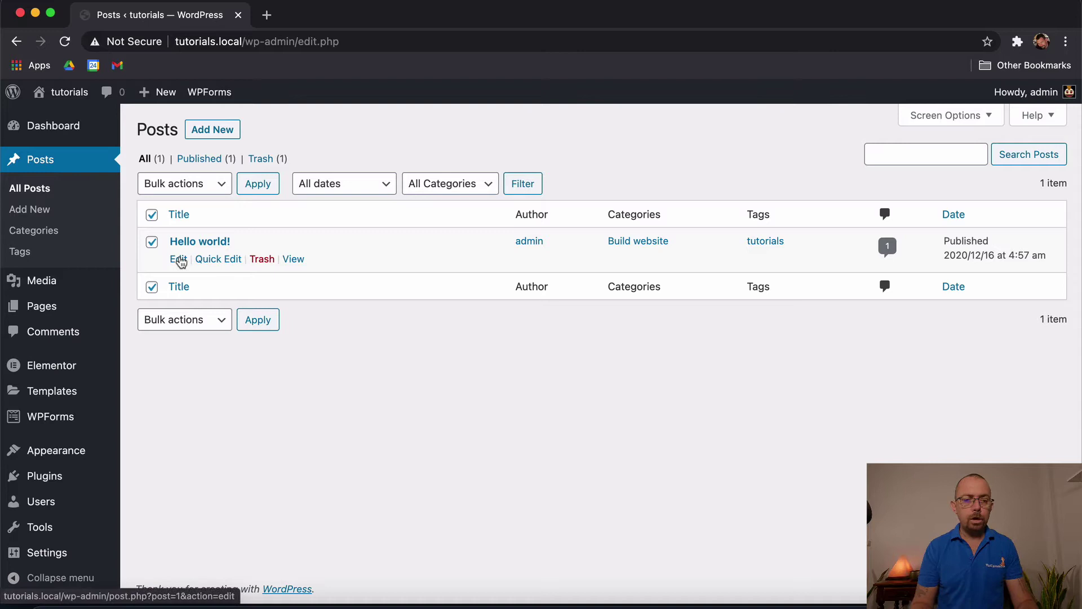
pyautogui.click(262, 259)
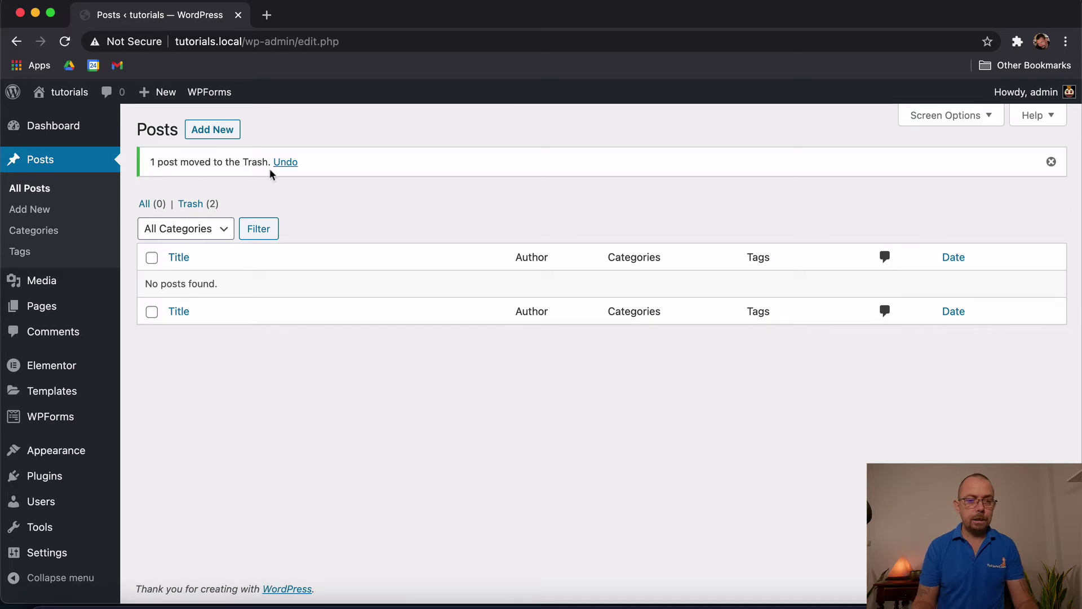
pyautogui.click(150, 203)
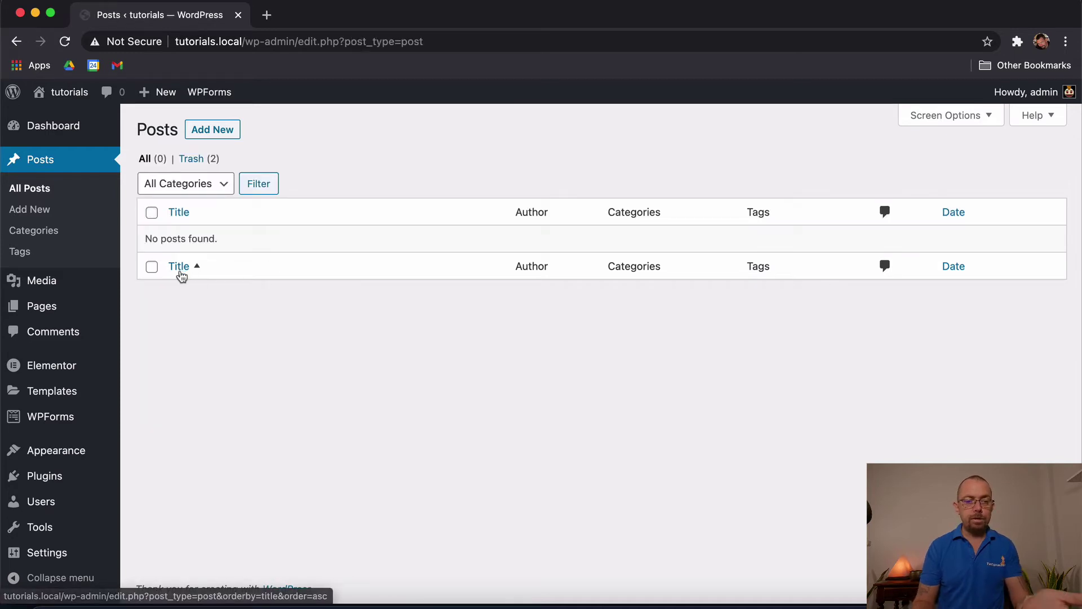
# - Restore Hello world! from the Trash view
pyautogui.click(195, 160)
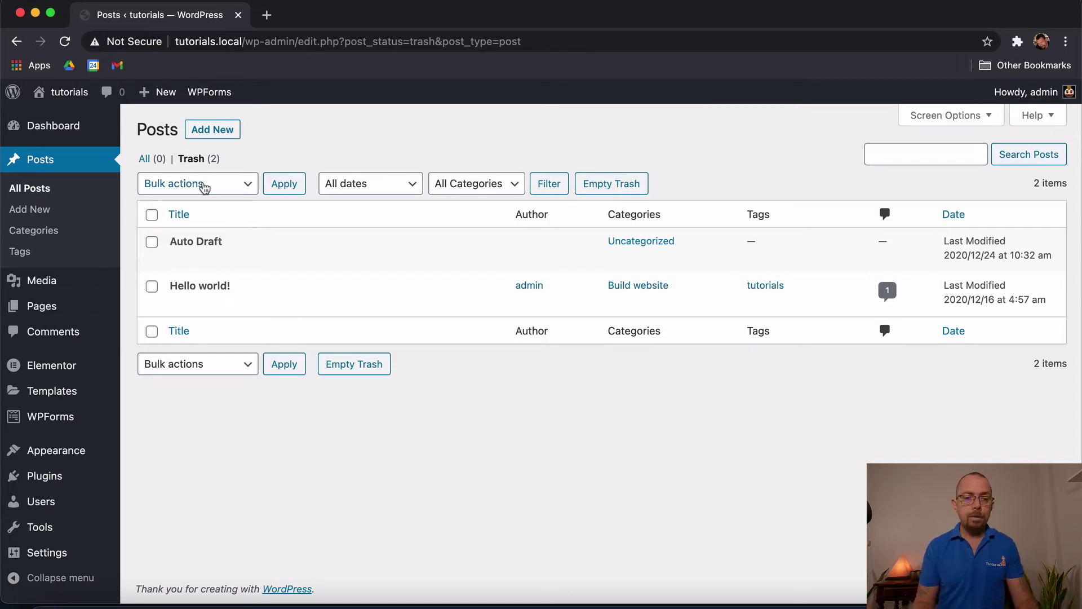
pyautogui.moveTo(200, 292)
pyautogui.click(151, 287)
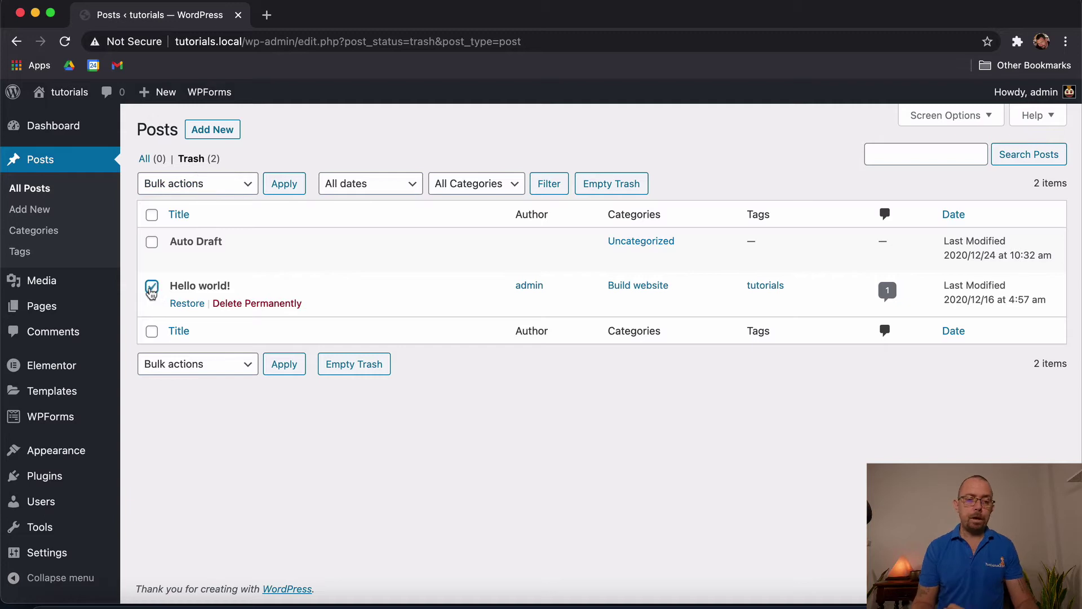
pyautogui.click(187, 303)
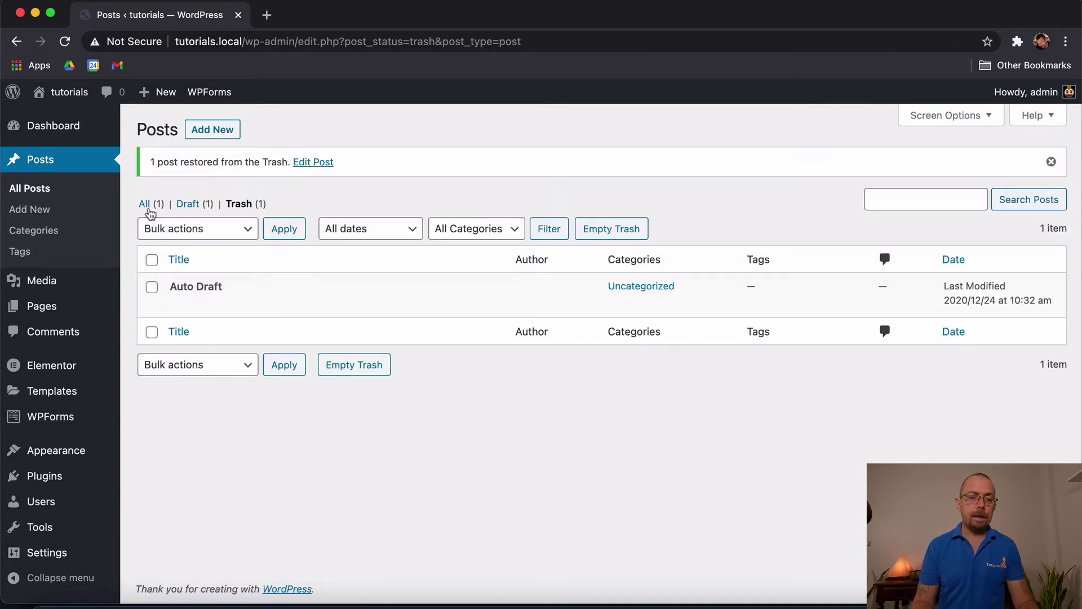
pyautogui.click(145, 204)
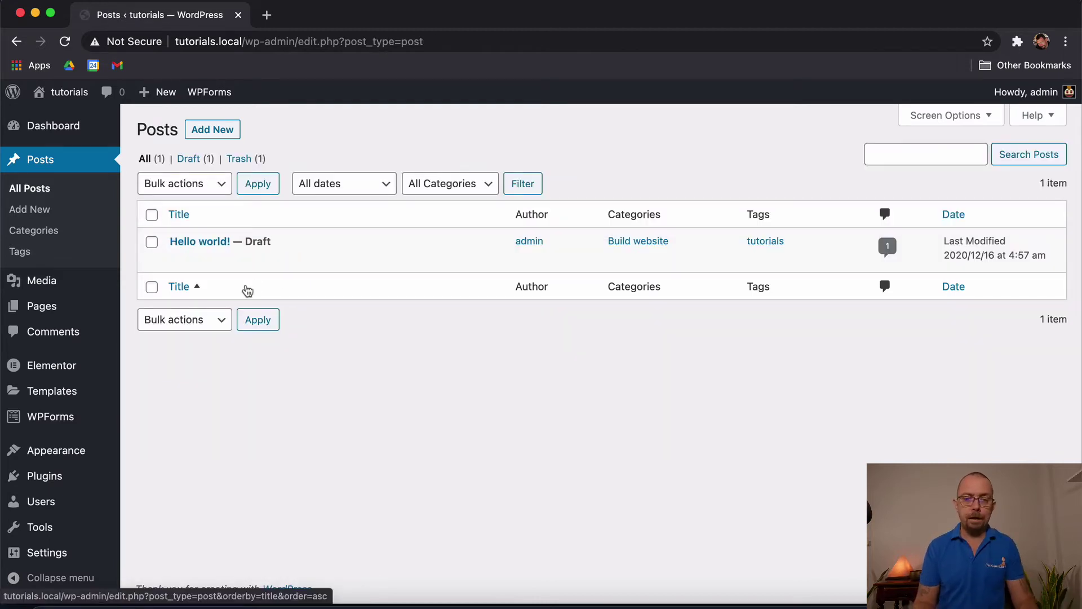
# - Permanently delete the trashed Auto Draft with the Delete permanently bulk action
pyautogui.click(244, 162)
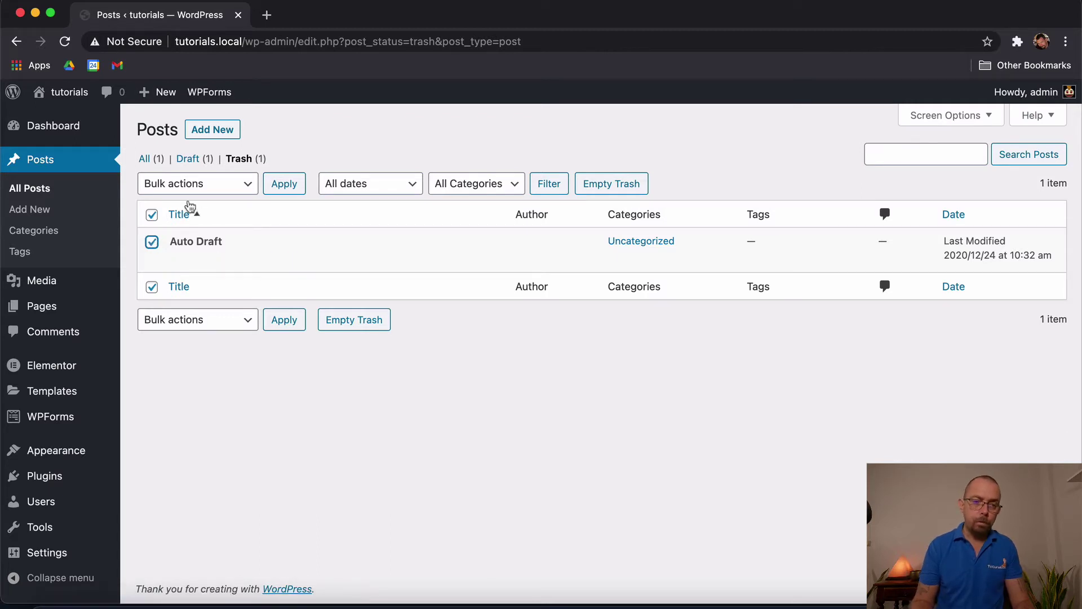
pyautogui.click(217, 189)
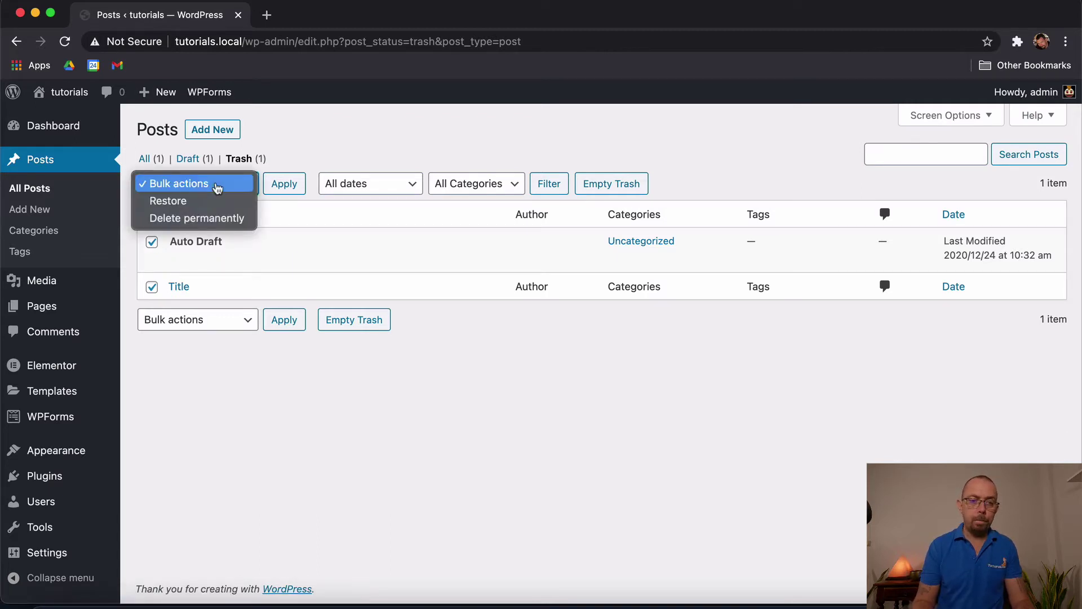
pyautogui.click(209, 222)
pyautogui.click(290, 189)
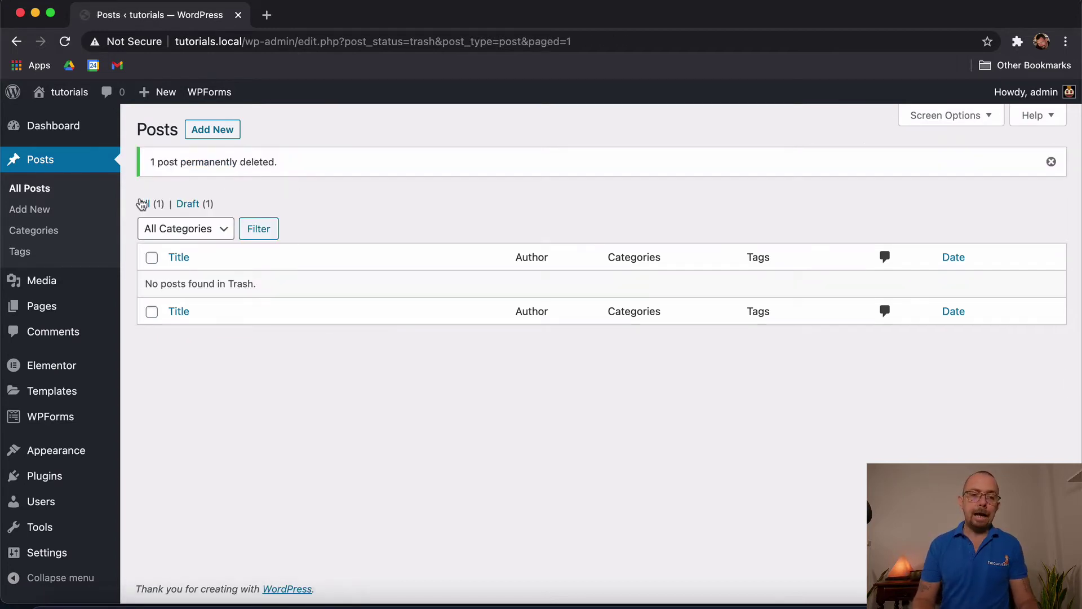
# - Return to the All (1) posts list, showing Hello world! as a draft
pyautogui.click(142, 204)
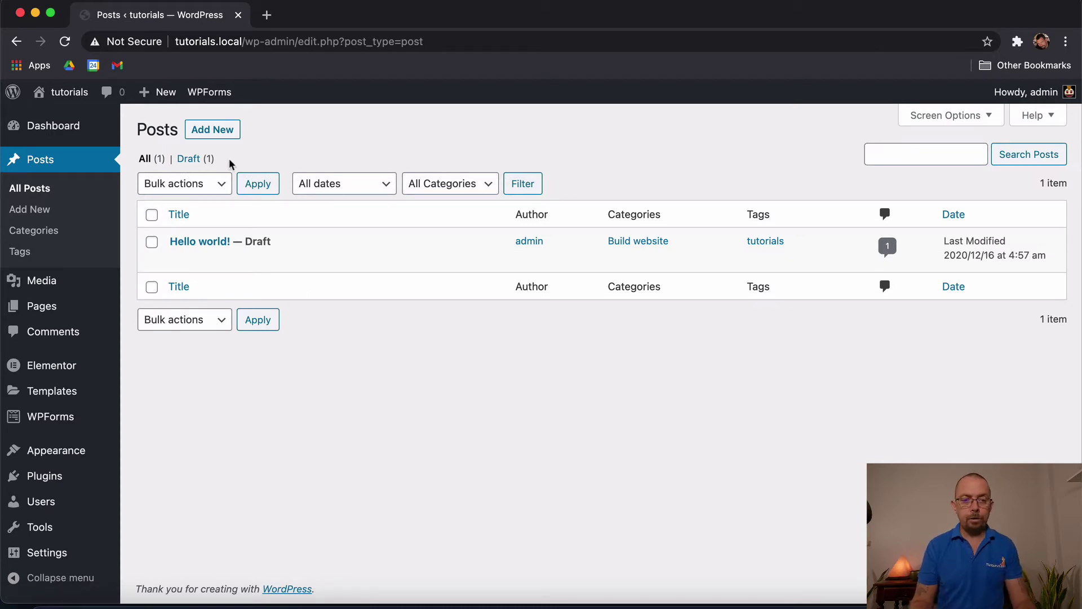
pyautogui.moveTo(199, 242)
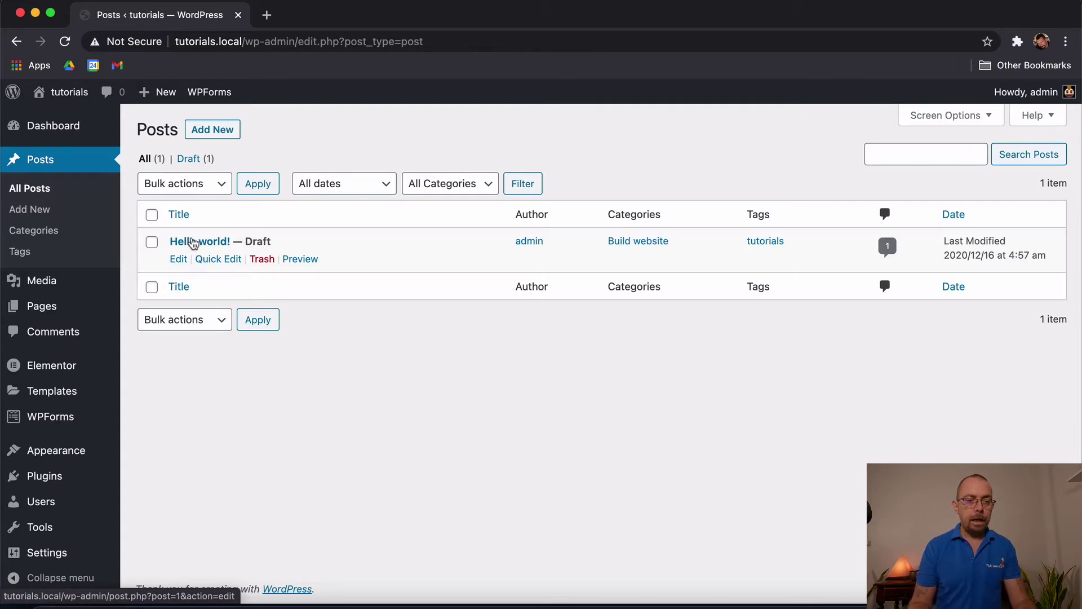
# - Open Hello world! in the block editor and insert a Heading block
pyautogui.click(180, 259)
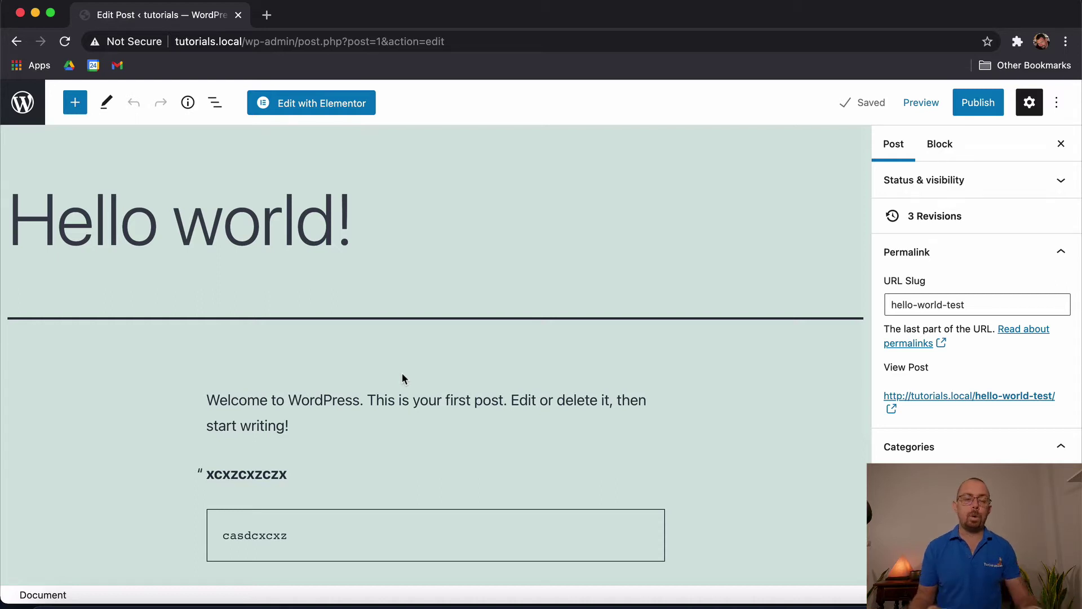
pyautogui.scroll(-2, 387, 411)
pyautogui.scroll(-2, 387, 411)
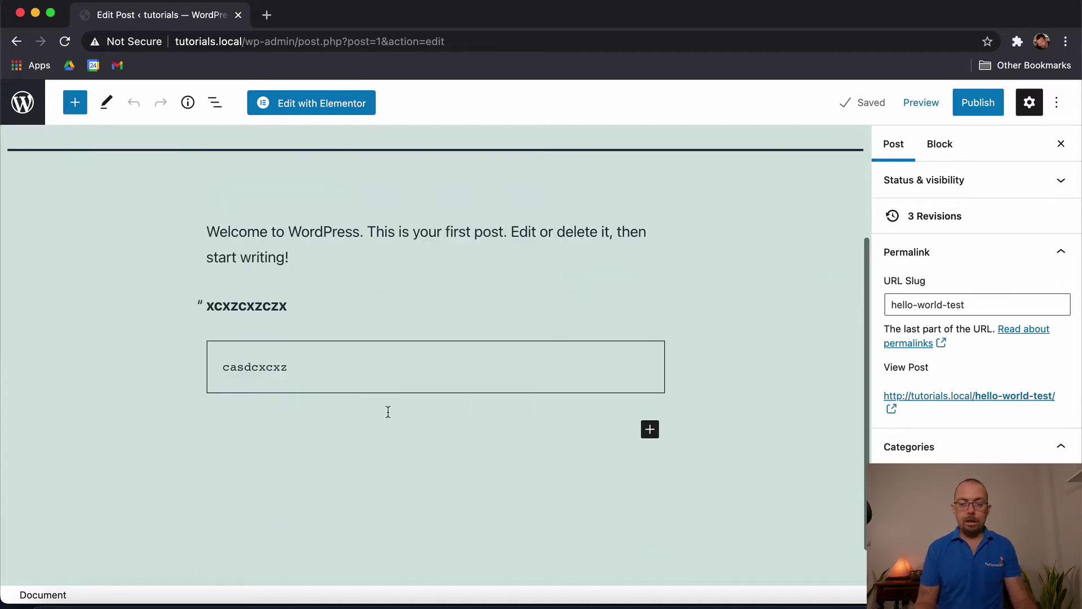
pyautogui.scroll(-1, 386, 411)
pyautogui.scroll(4, 388, 413)
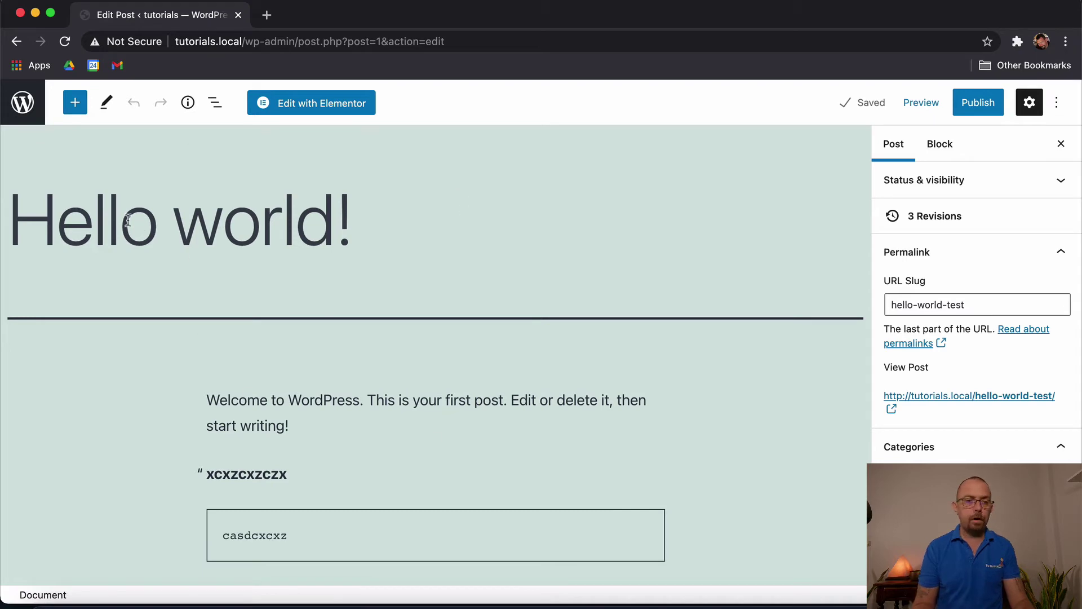
pyautogui.click(74, 107)
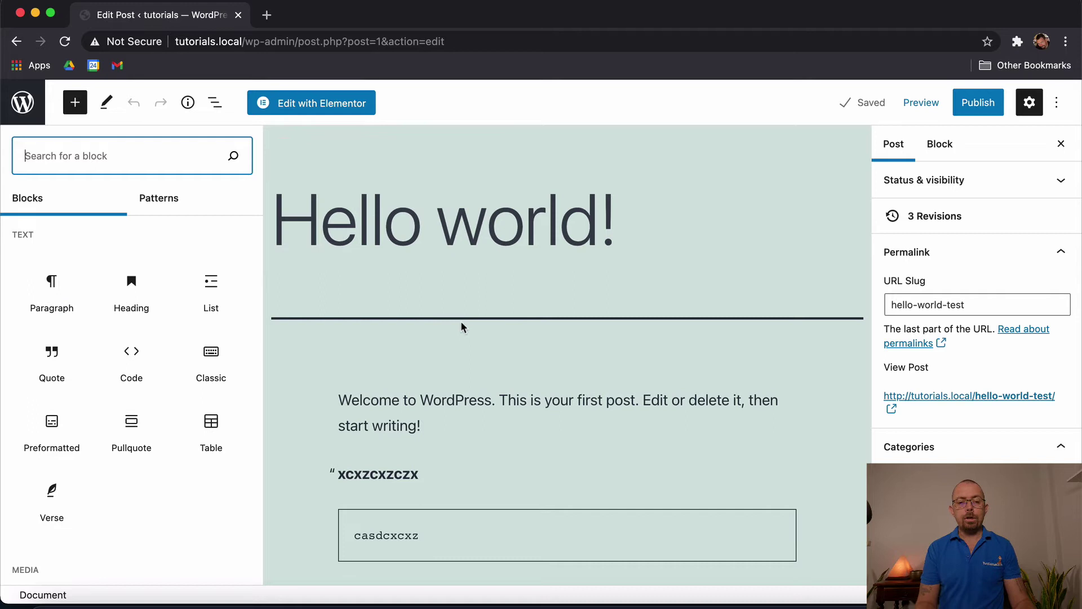
pyautogui.moveTo(131, 291)
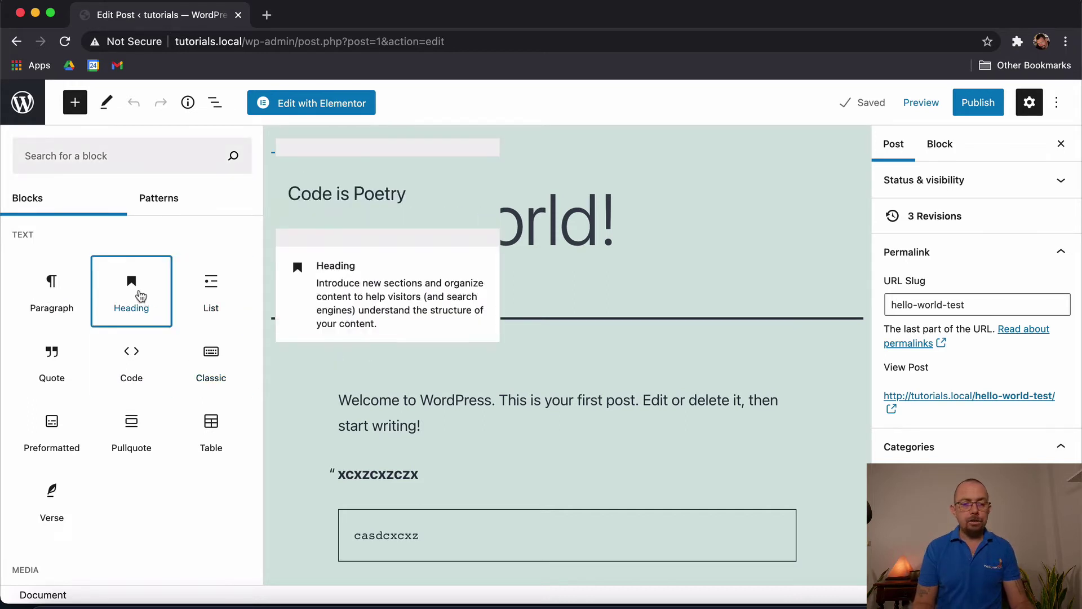
pyautogui.click(141, 294)
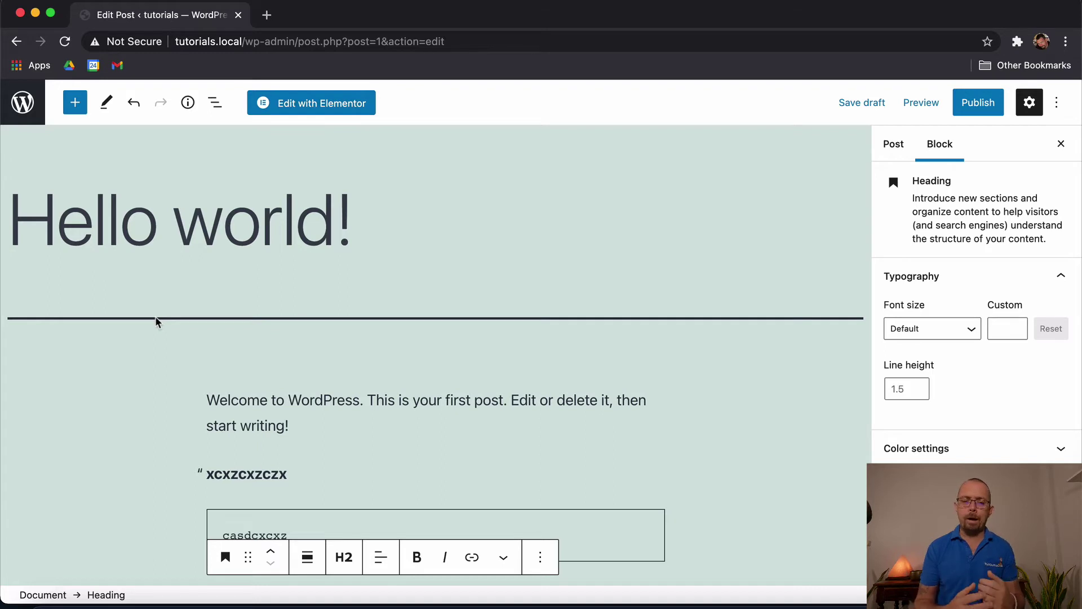
pyautogui.moveTo(270, 448)
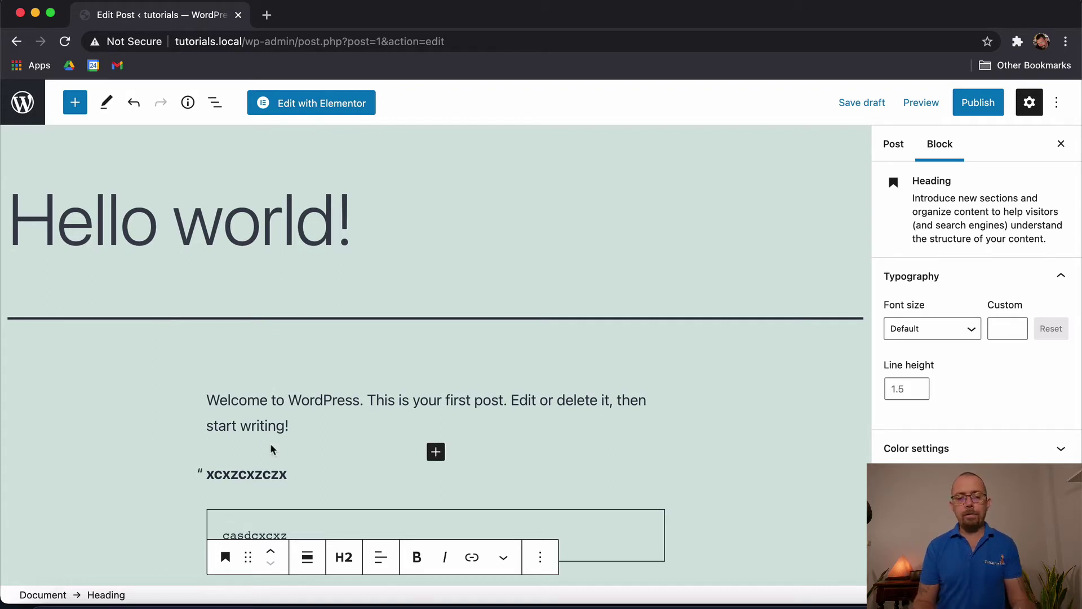
pyautogui.scroll(-1, 270, 449)
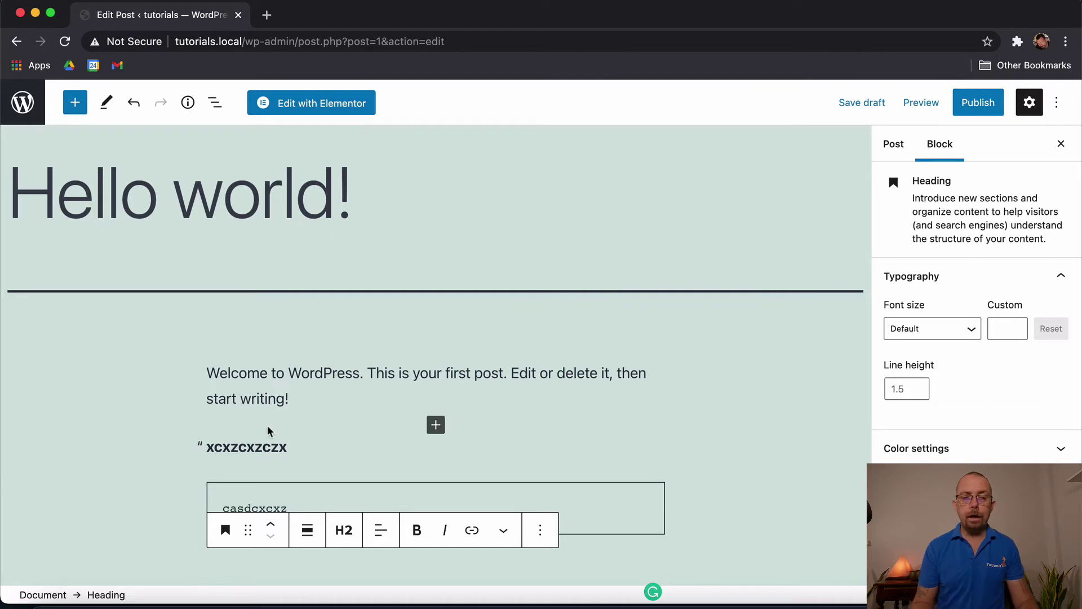
pyautogui.scroll(1, 269, 428)
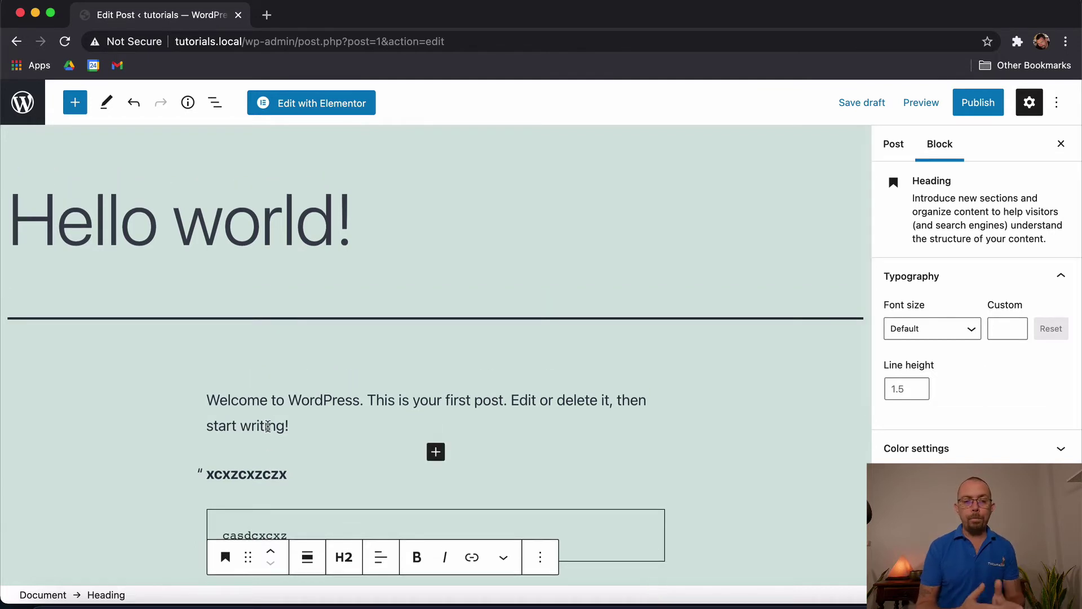
pyautogui.scroll(-1, 248, 357)
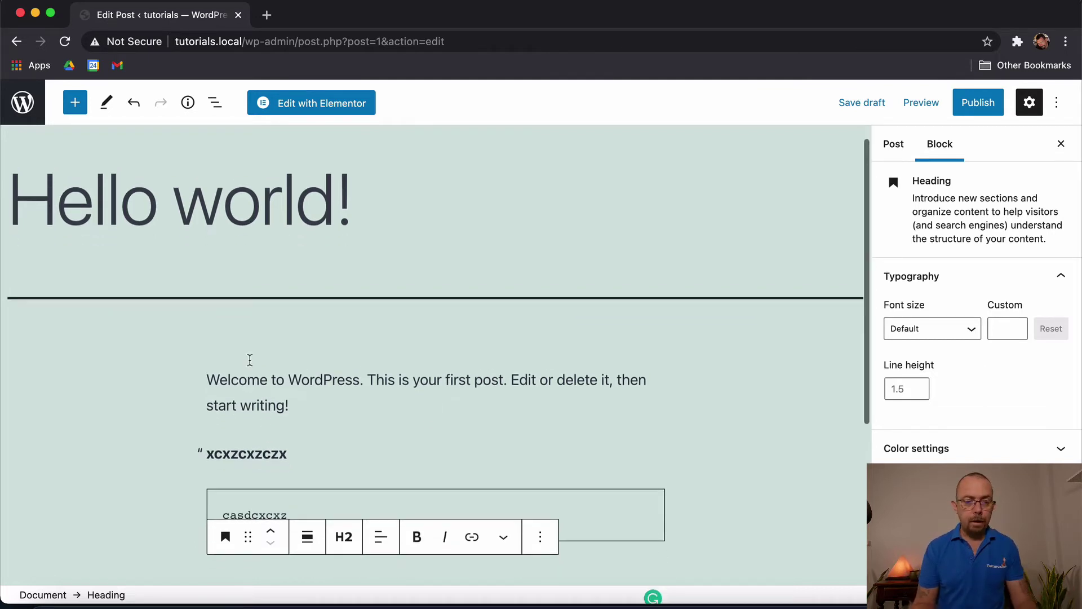
pyautogui.scroll(1, 250, 360)
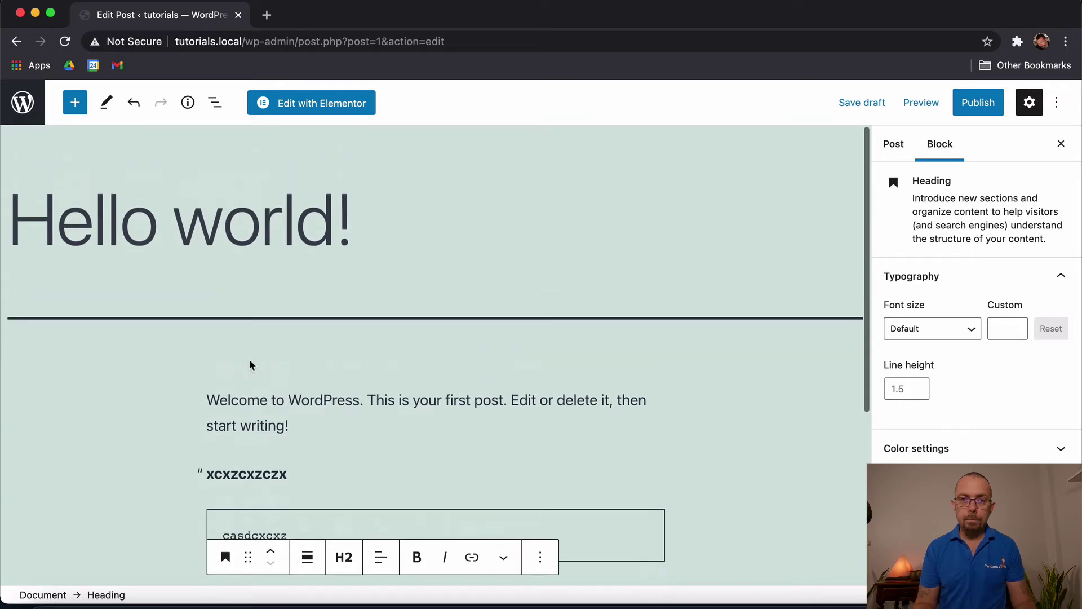
# - Browse the block inserter's patterns and block list
pyautogui.click(75, 102)
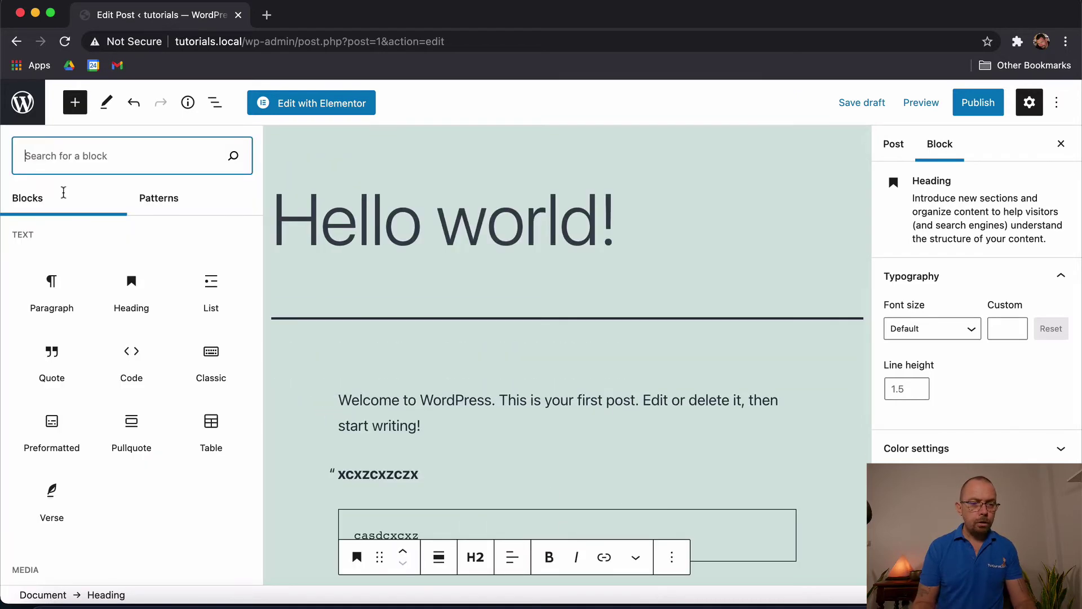
pyautogui.click(165, 203)
pyautogui.click(80, 208)
pyautogui.scroll(-3, 197, 492)
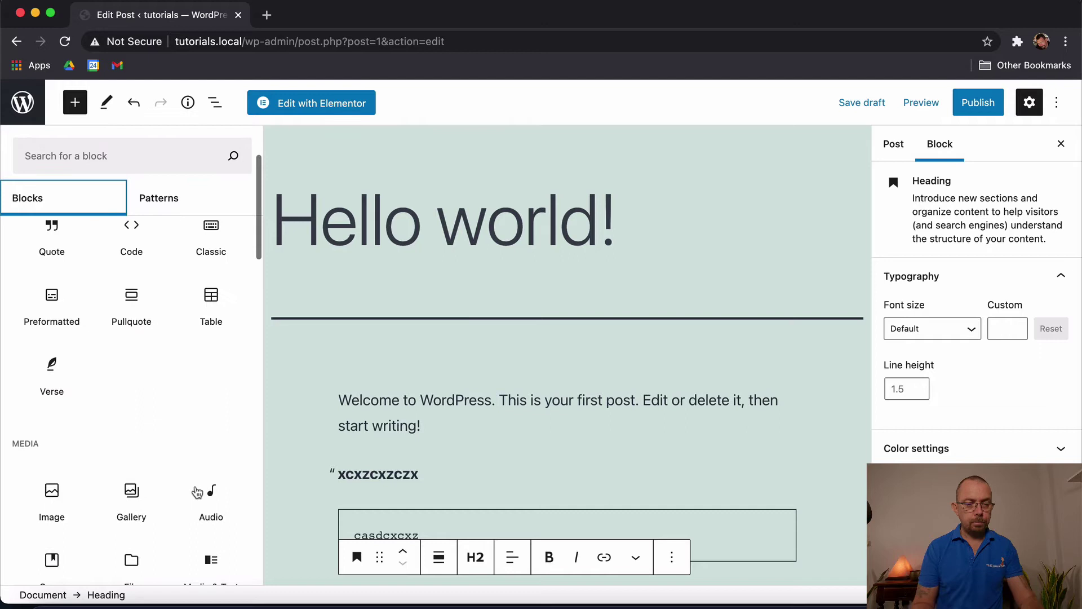
pyautogui.scroll(-3, 197, 491)
pyautogui.scroll(-3, 197, 492)
pyautogui.scroll(-2, 196, 491)
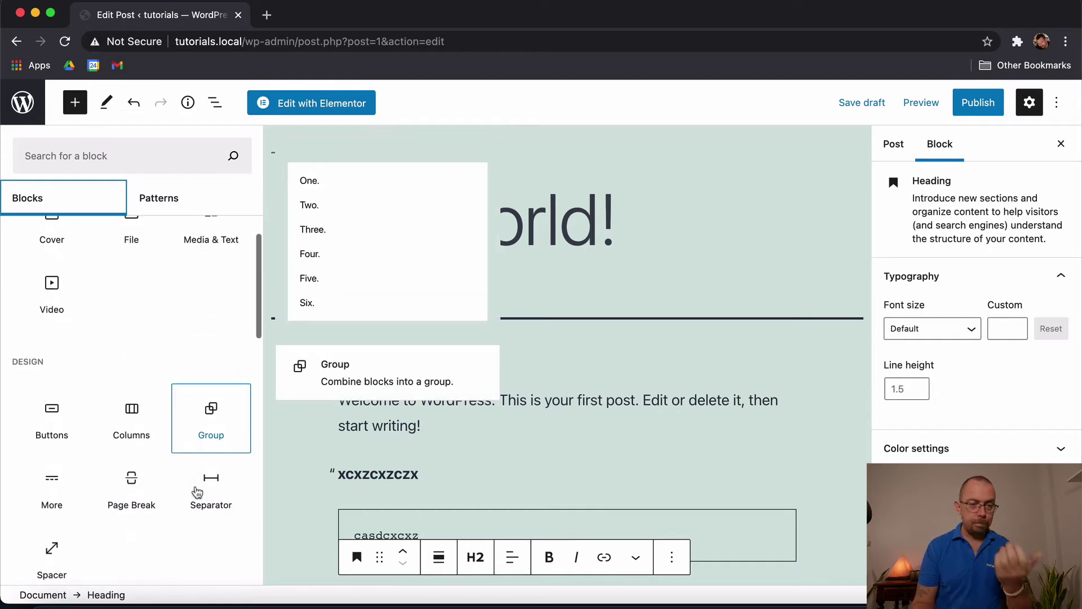
pyautogui.scroll(4, 214, 383)
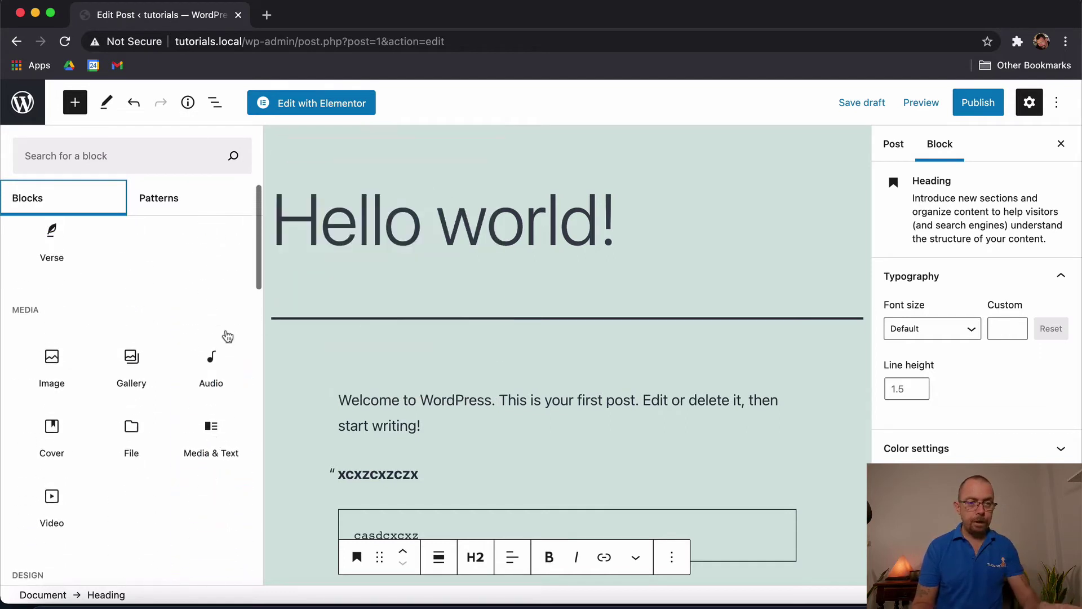
# - Use List View to select the Code block, then prefix the Welcome paragraph with 'cxzcz'
pyautogui.click(214, 105)
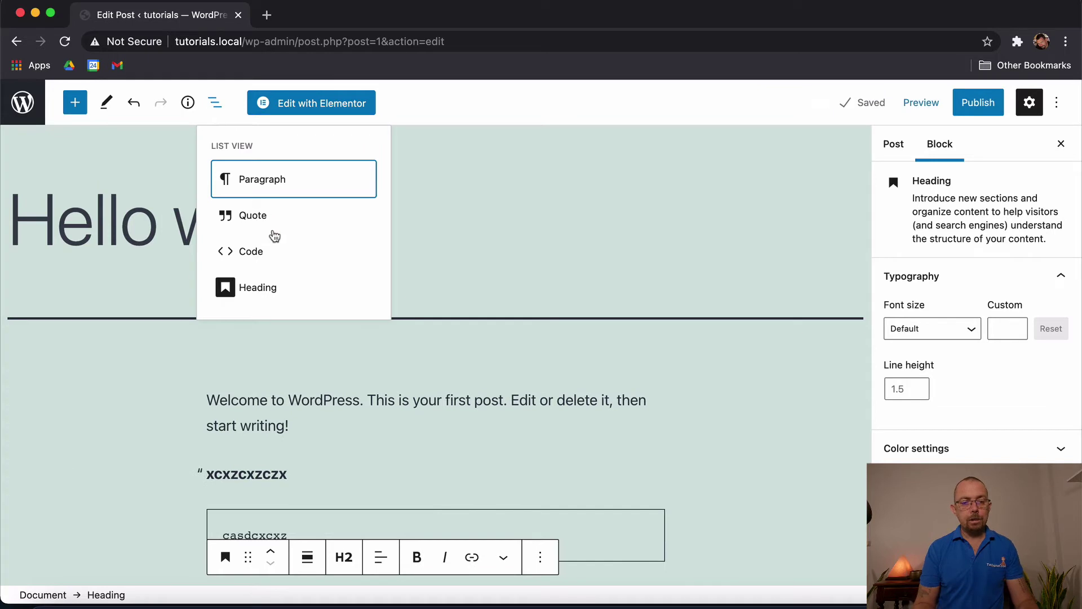
pyautogui.press('Down')
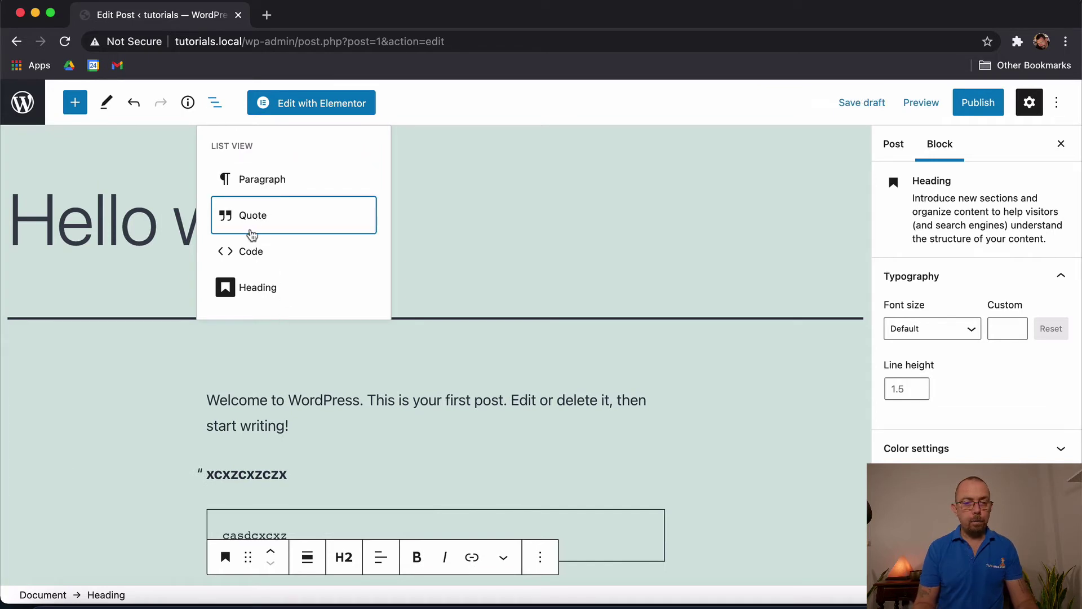
pyautogui.click(250, 251)
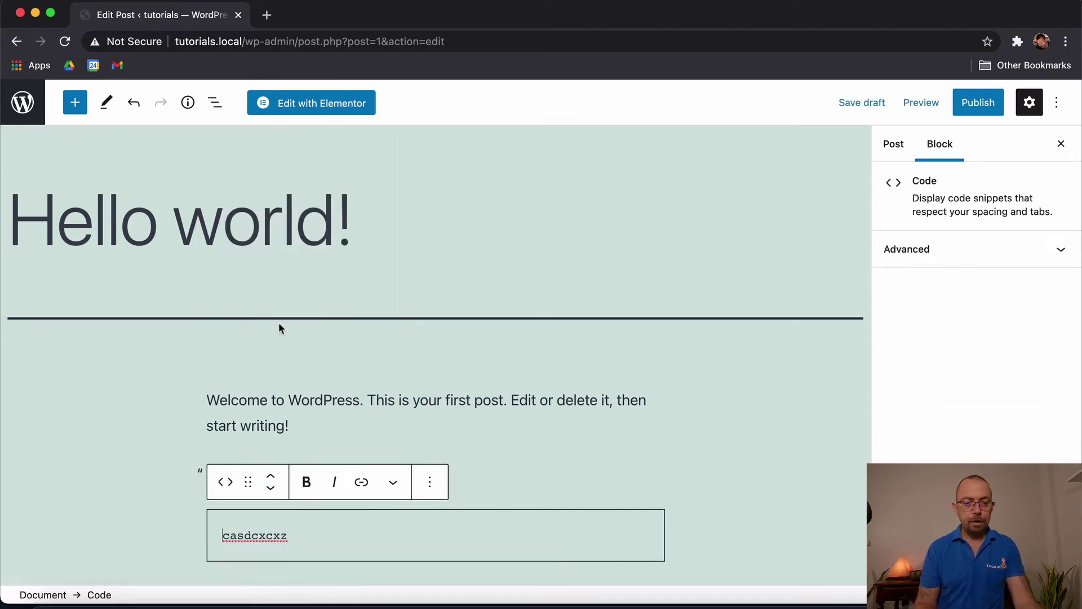
pyautogui.click(215, 102)
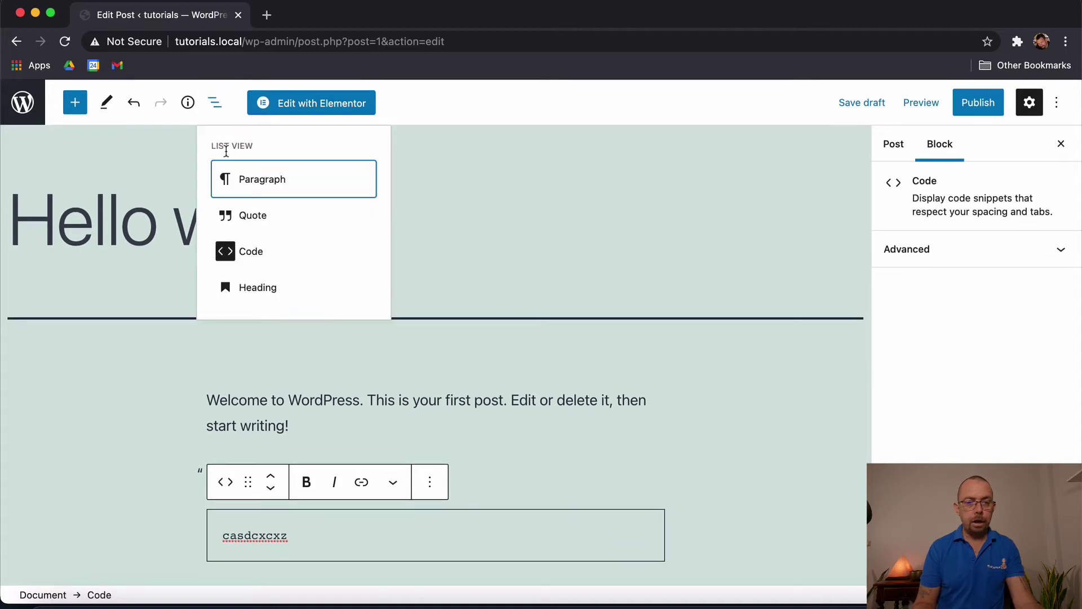
pyautogui.click(276, 186)
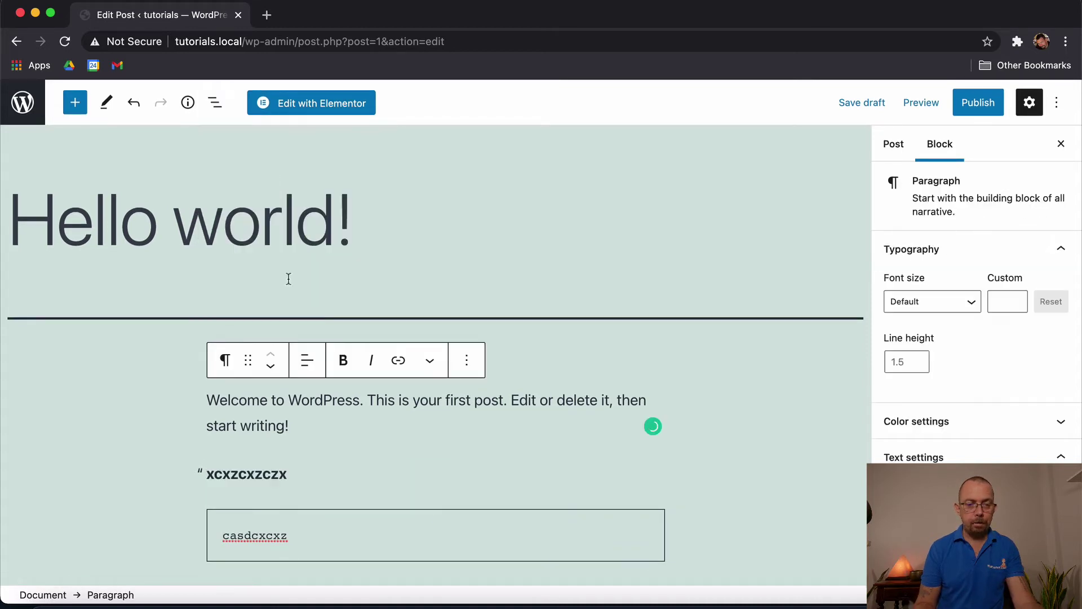
pyautogui.write('cxzcz')
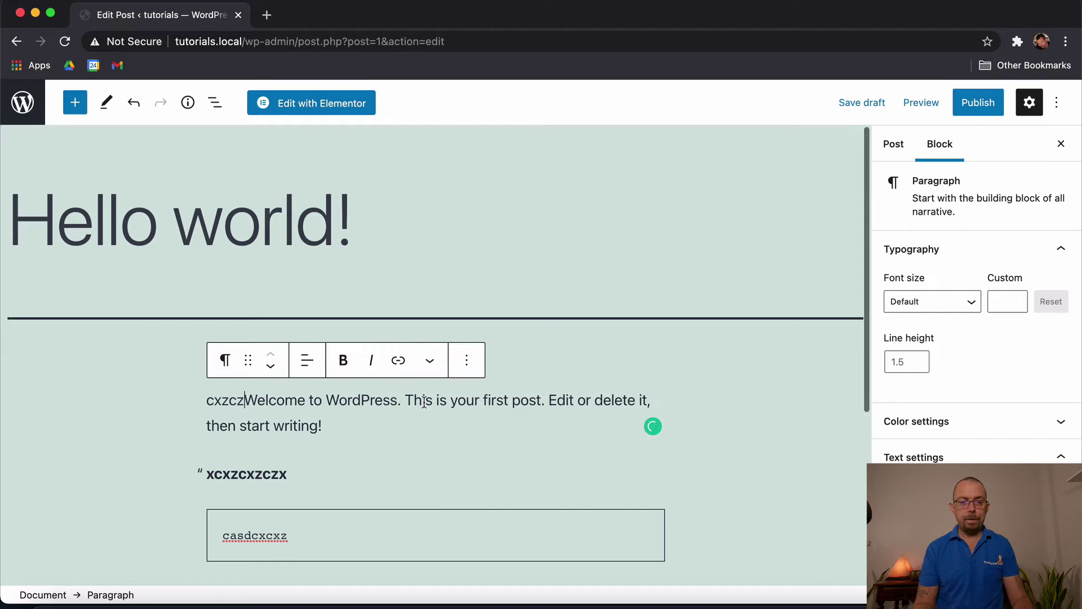
pyautogui.moveTo(362, 210); pyautogui.dragTo(52, 230)
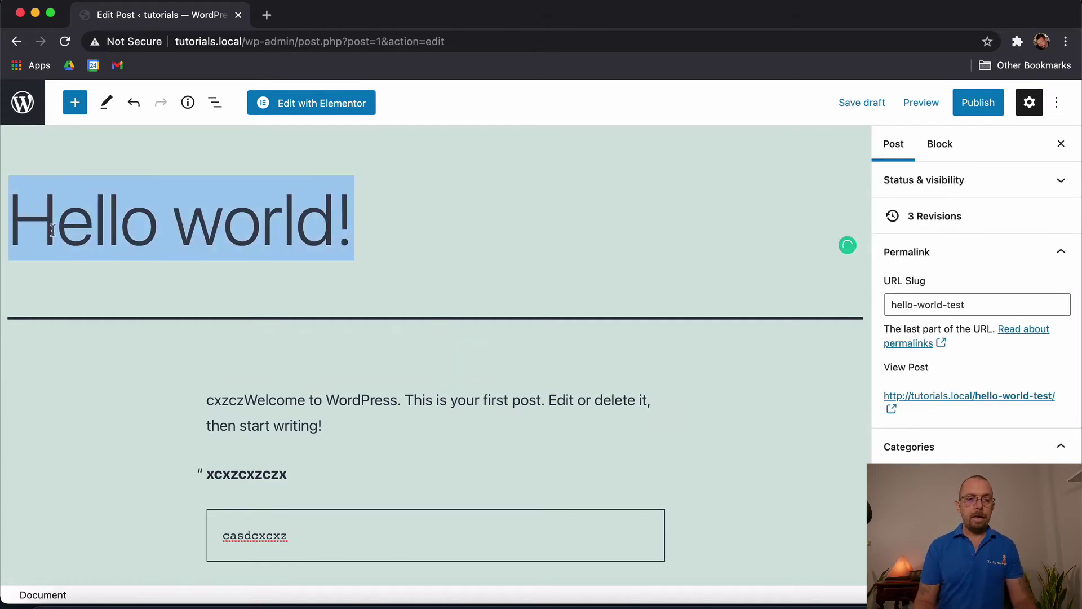
# - Edit the Permalink URL Slug so it reads hello-world-test-ali
pyautogui.click(167, 225)
pyautogui.click(312, 223)
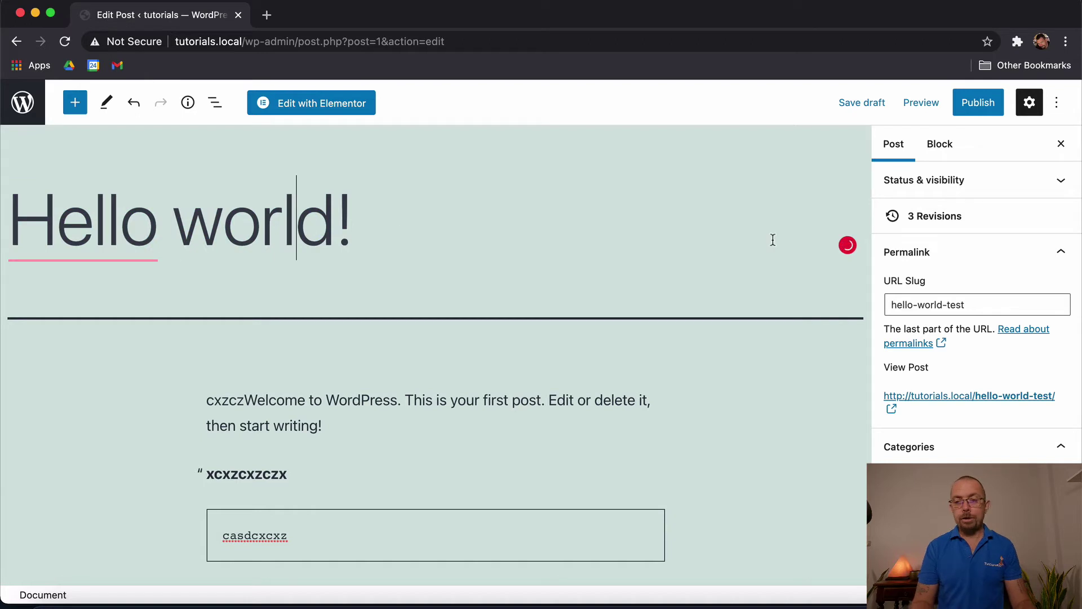
pyautogui.click(993, 304)
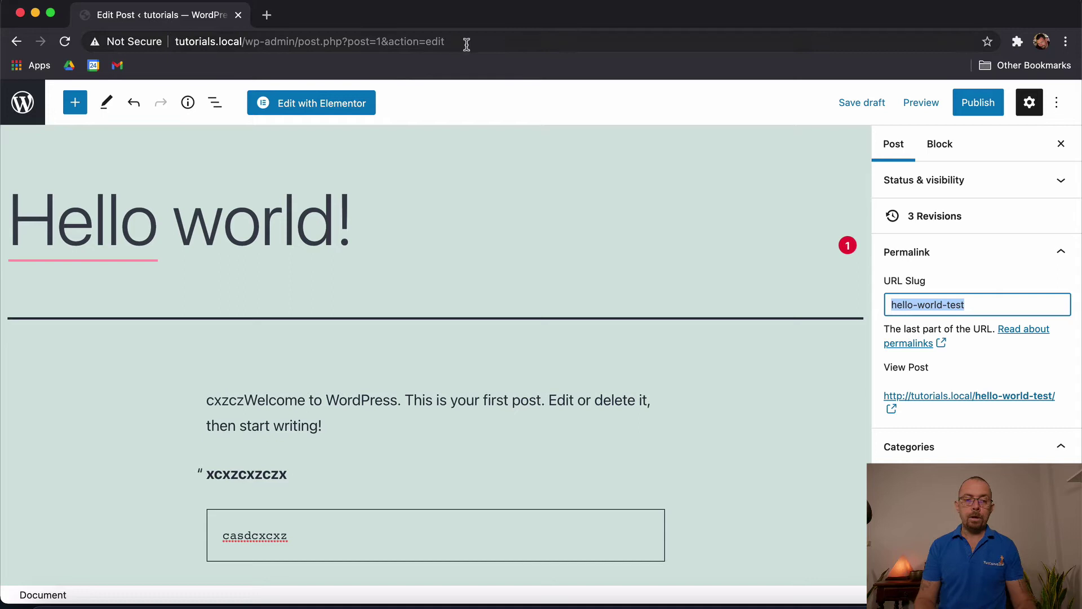
pyautogui.moveTo(355, 219); pyautogui.dragTo(38, 225)
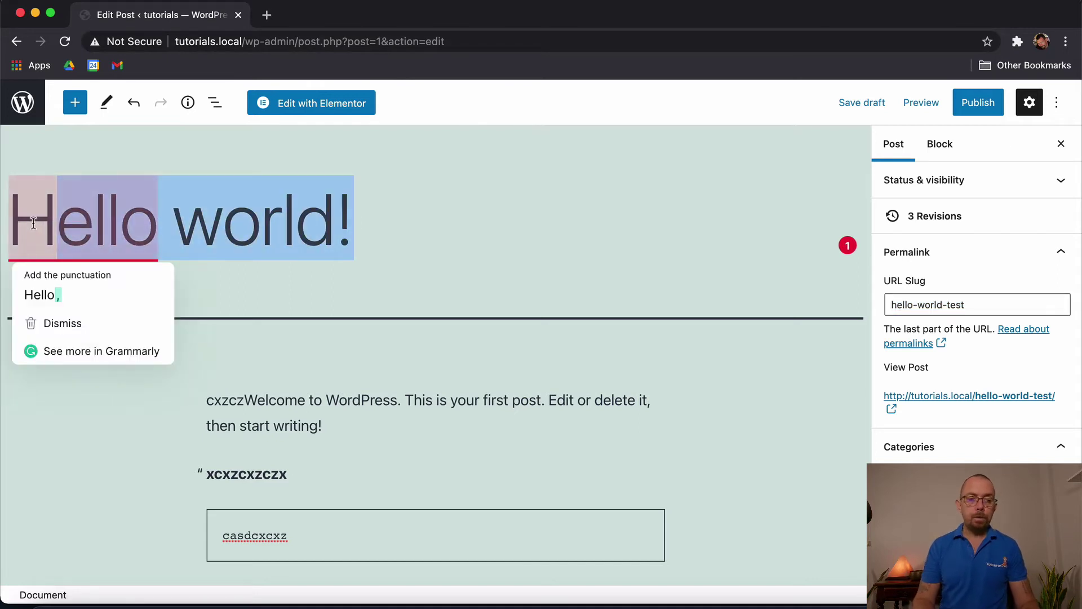
pyautogui.click(984, 304)
pyautogui.write('-ali')
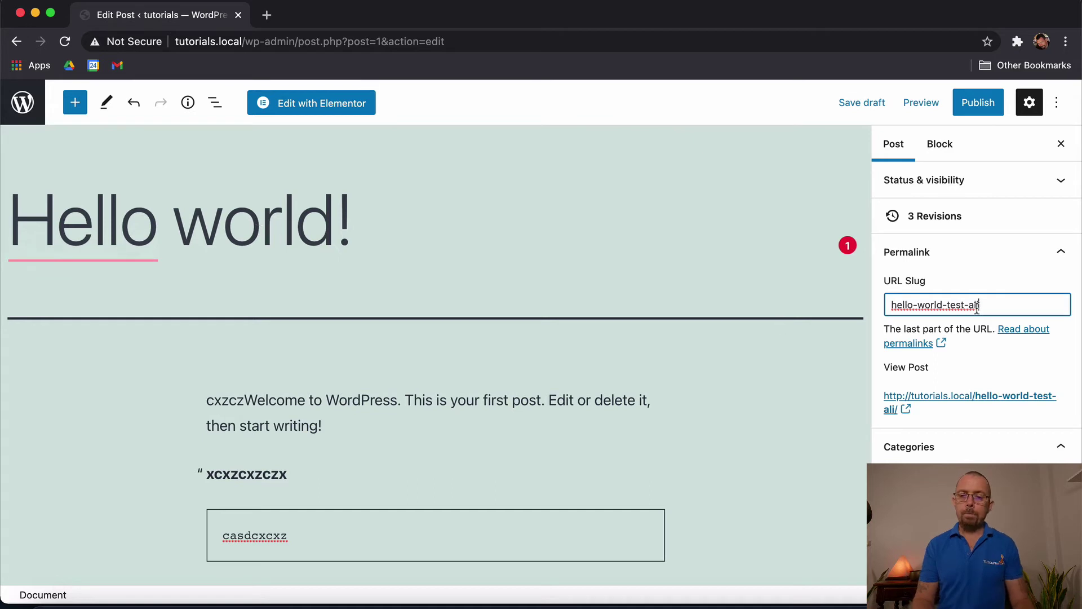
pyautogui.moveTo(1001, 307); pyautogui.dragTo(854, 301)
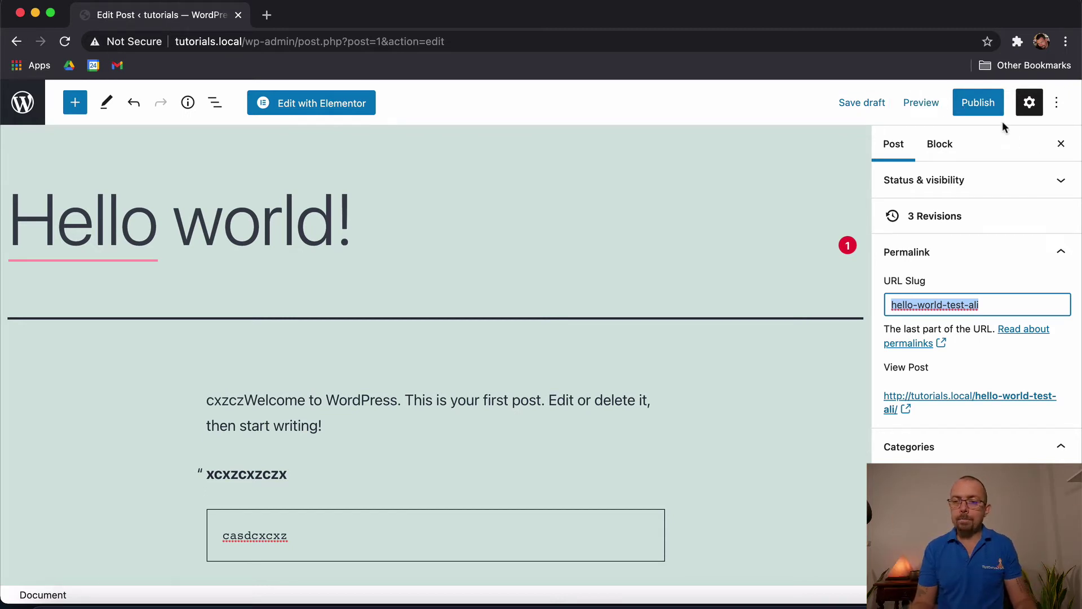
pyautogui.click(979, 105)
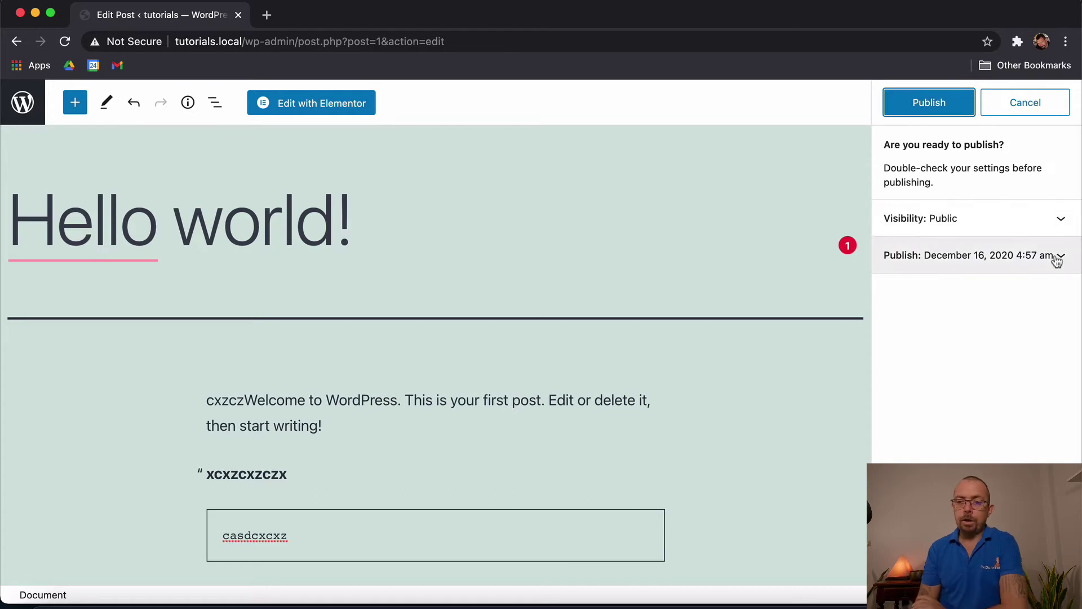
pyautogui.click(1060, 220)
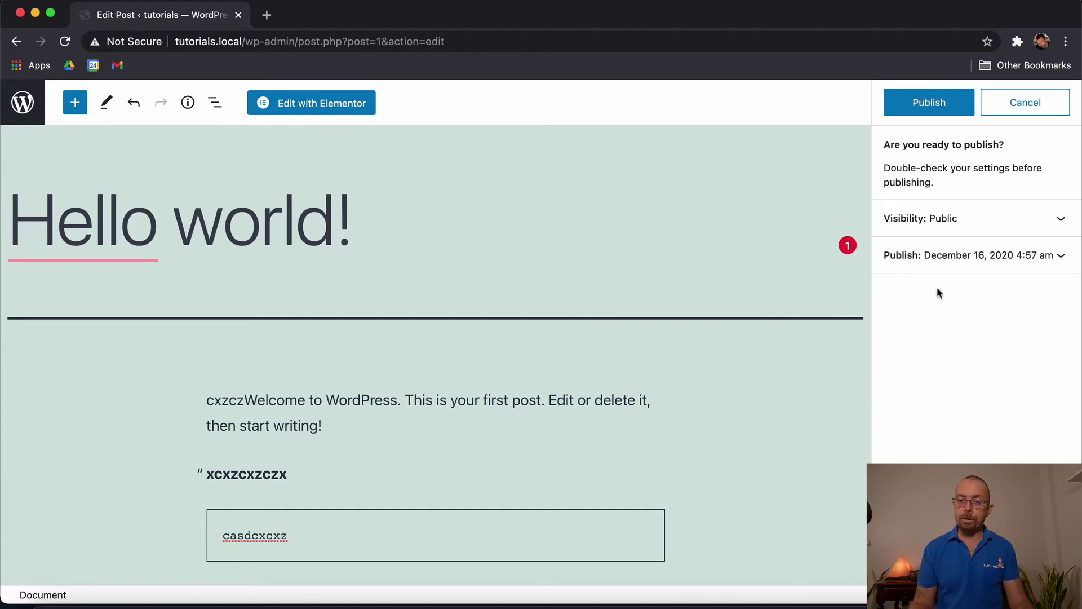
pyautogui.click(1059, 220)
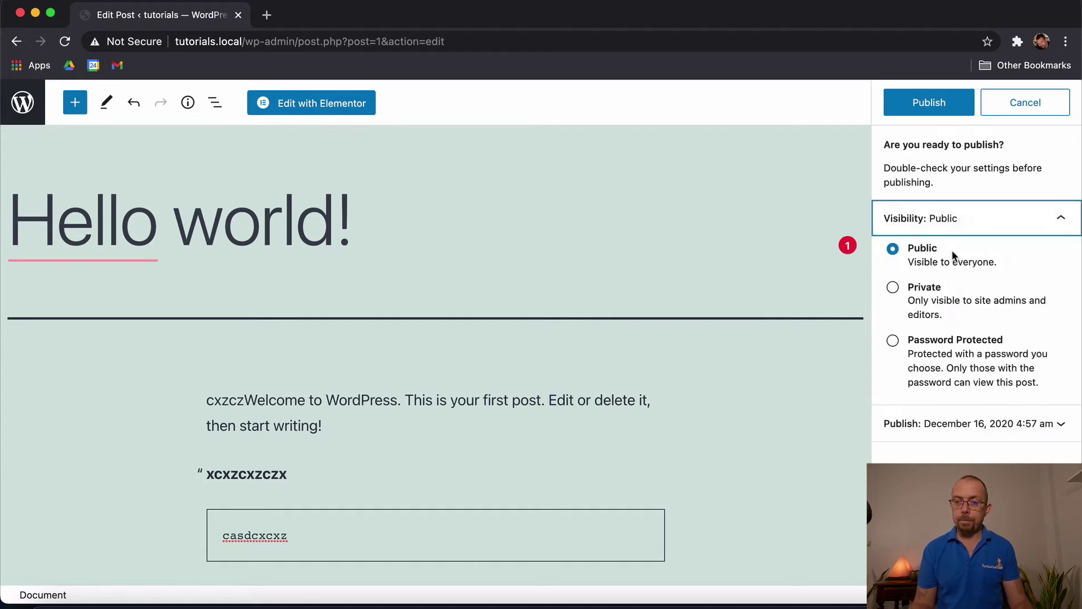
pyautogui.click(928, 292)
pyautogui.click(618, 127)
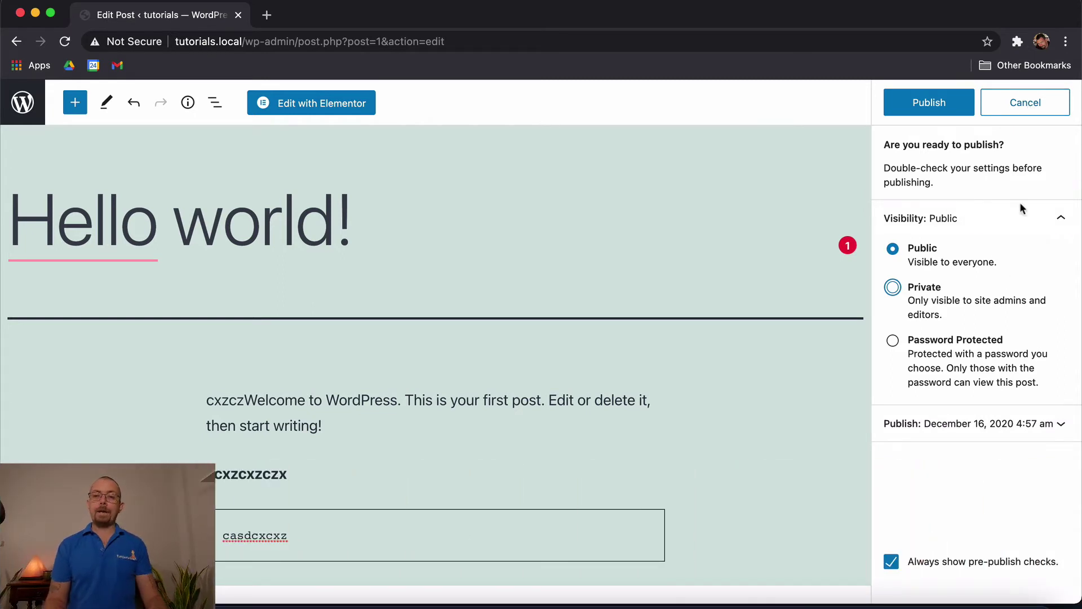
pyautogui.click(1020, 107)
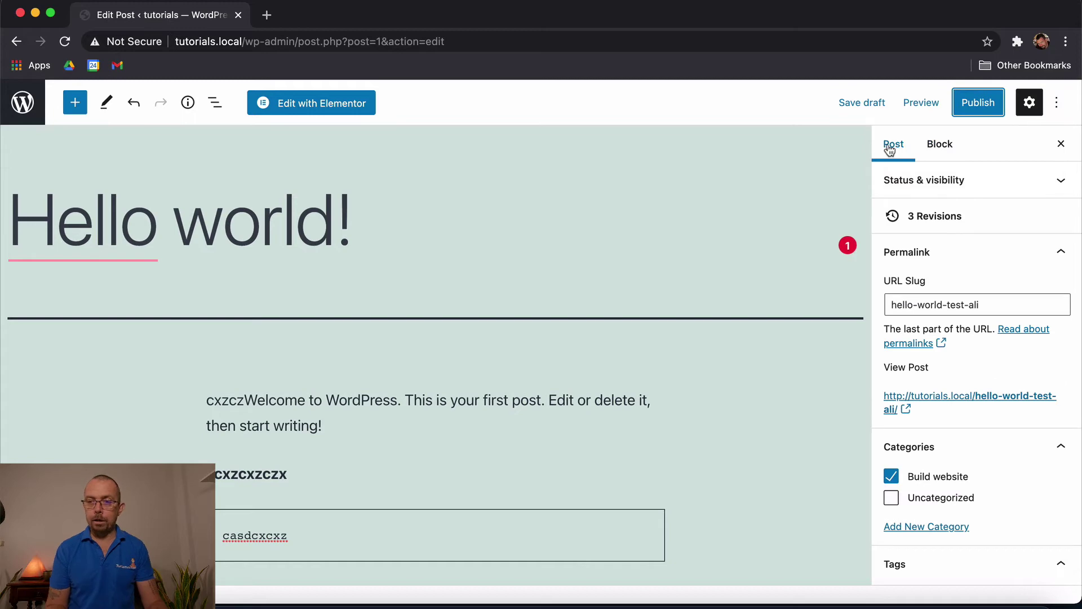
# - Toggle the settings sidebar and look through the editor's options menu
pyautogui.click(1023, 103)
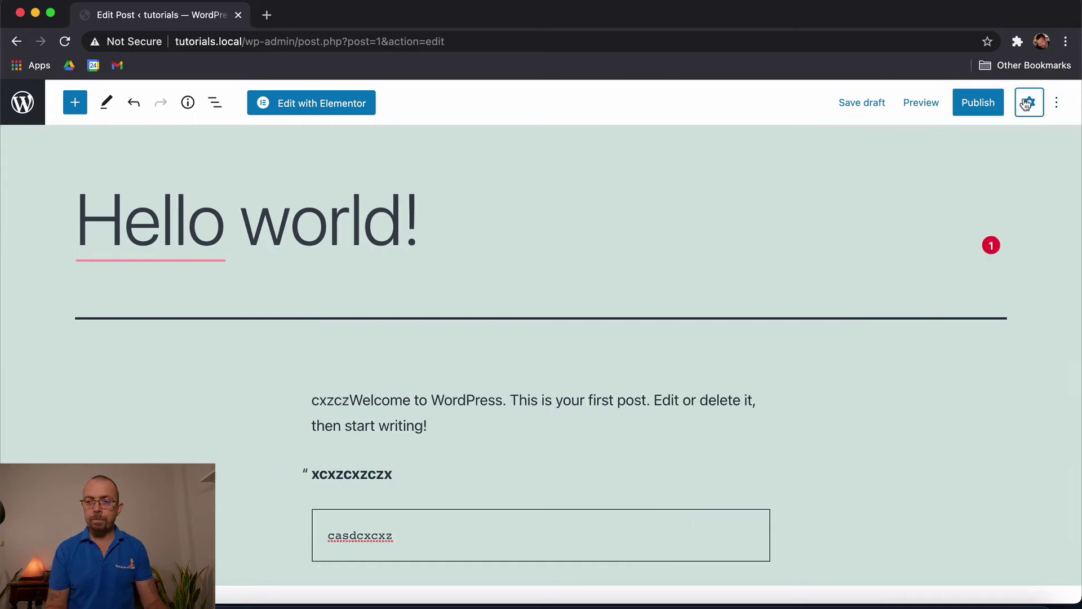
pyautogui.click(1024, 103)
pyautogui.click(1025, 105)
pyautogui.click(1026, 105)
pyautogui.click(1054, 104)
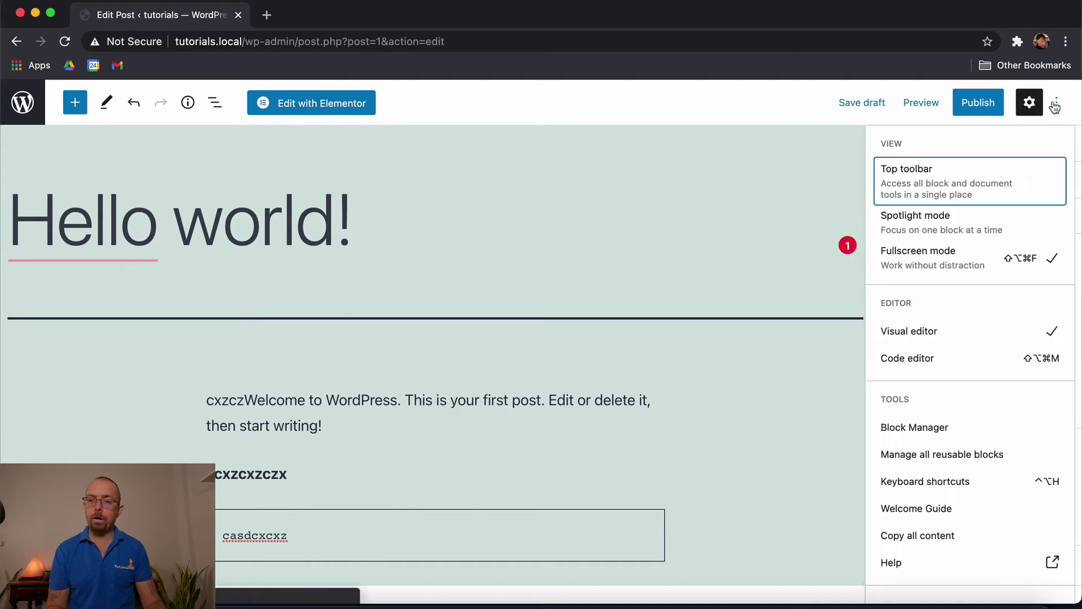
pyautogui.scroll(-1, 996, 437)
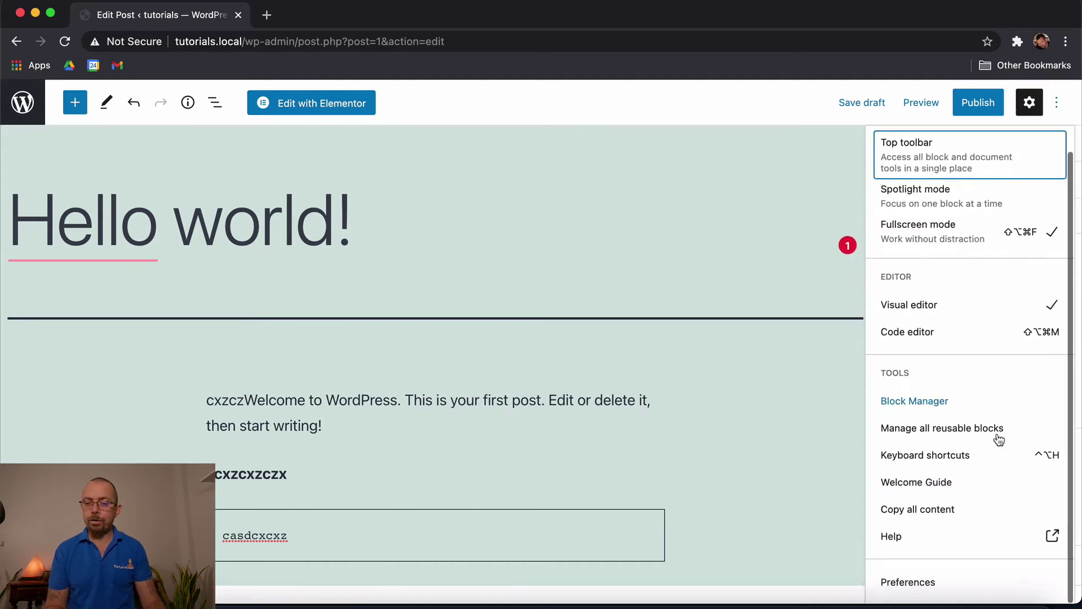
pyautogui.scroll(1, 998, 438)
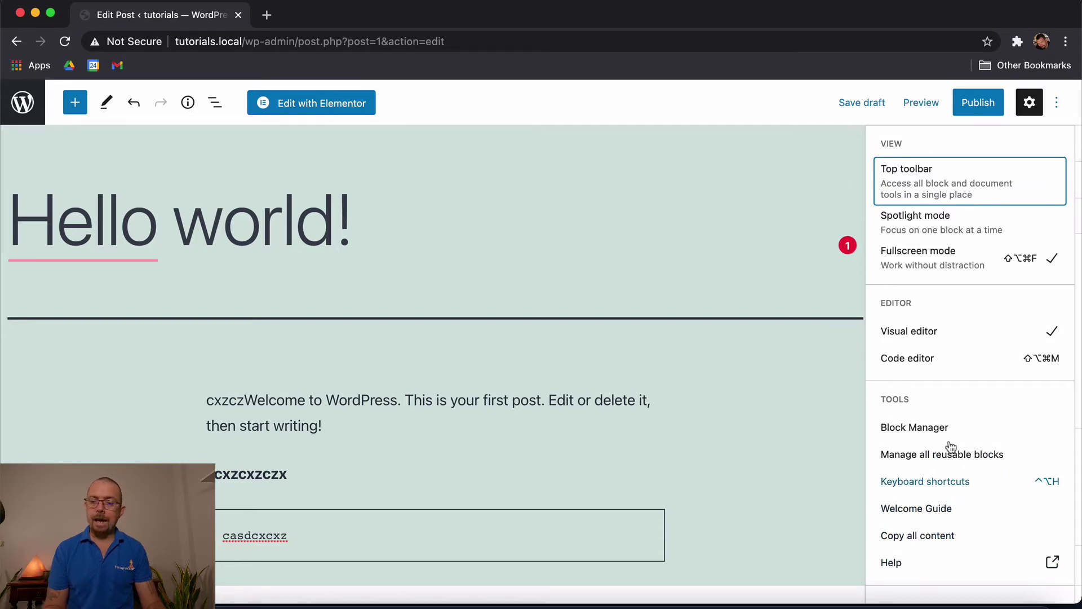
pyautogui.click(1057, 111)
# - Collapse the Permalink, Categories, Tags and Status panels, then start publishing the post
pyautogui.click(893, 148)
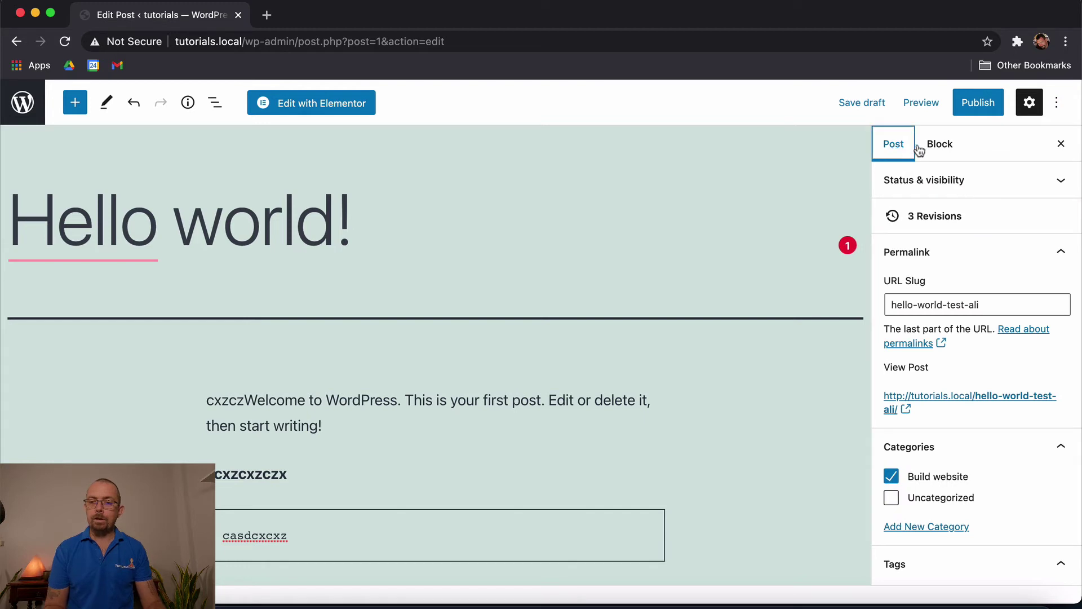
pyautogui.click(939, 148)
pyautogui.click(895, 152)
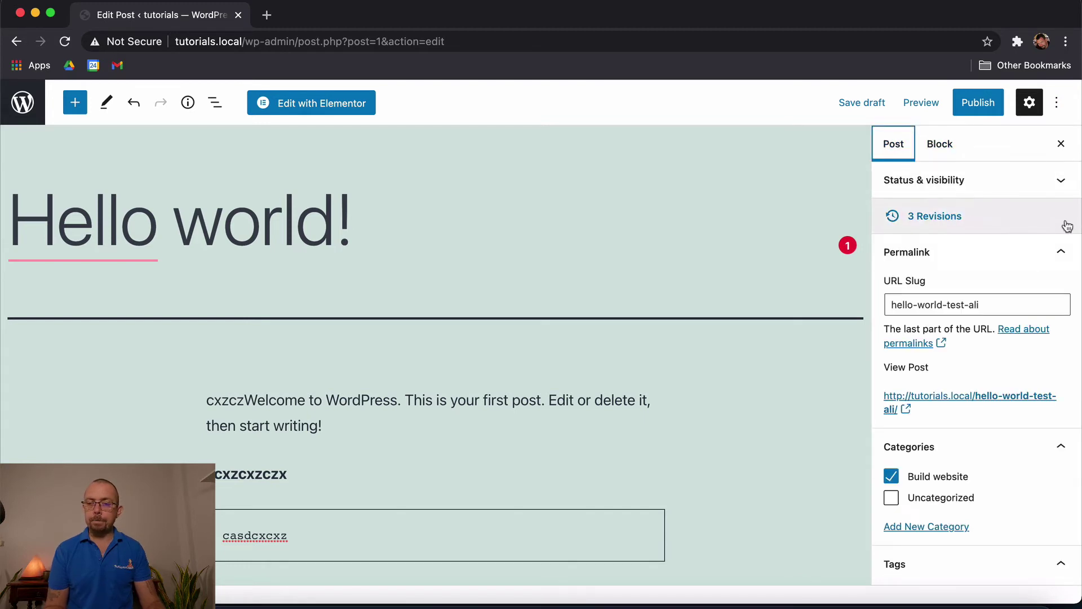
pyautogui.click(1065, 253)
pyautogui.click(1062, 289)
pyautogui.click(1063, 330)
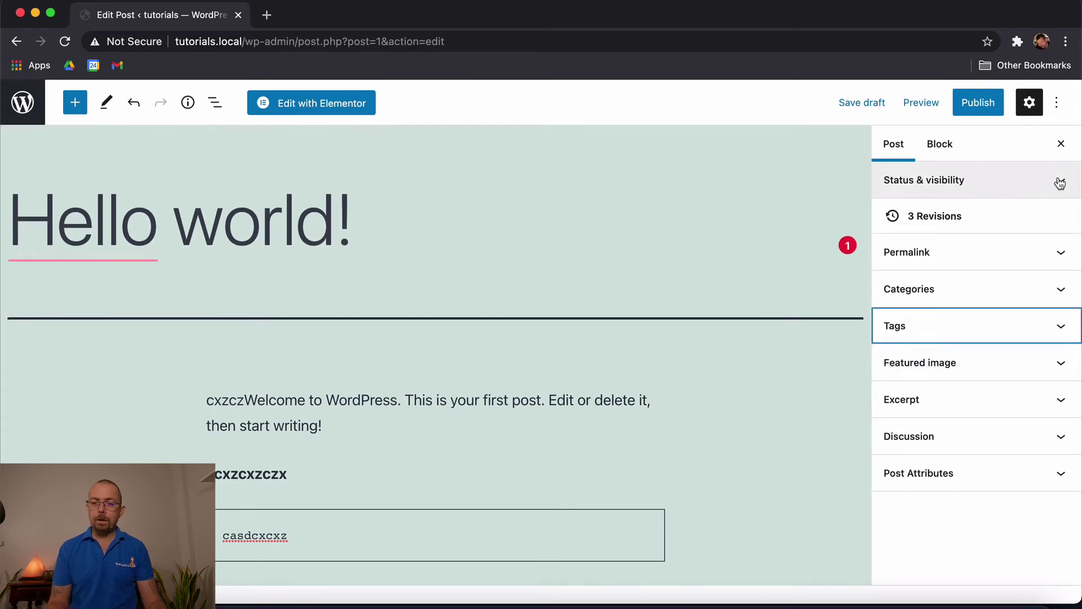
pyautogui.click(1059, 182)
pyautogui.click(1059, 182)
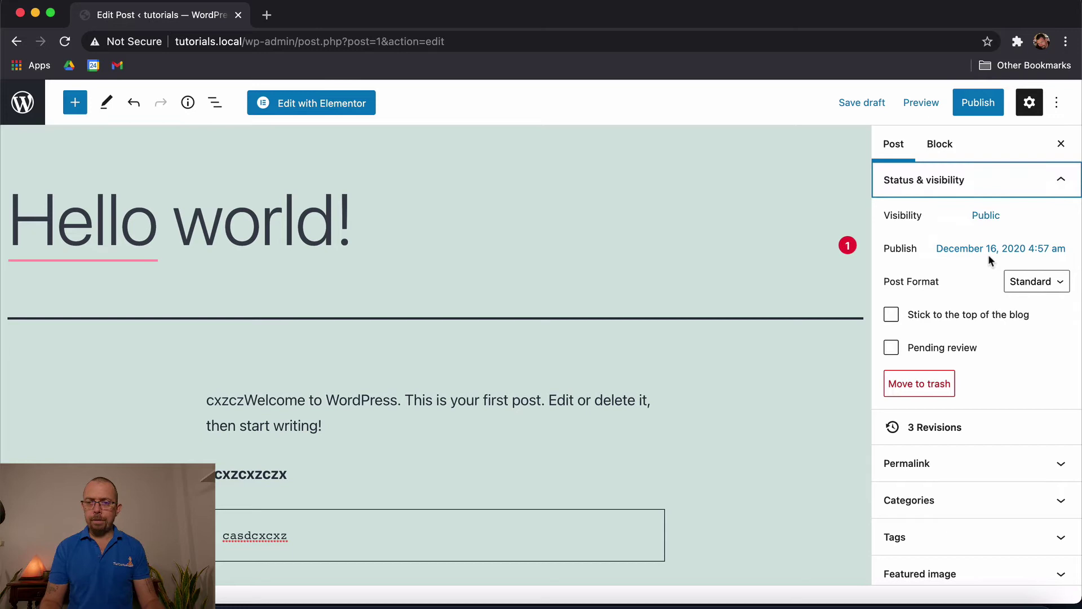
pyautogui.click(1064, 185)
pyautogui.click(967, 106)
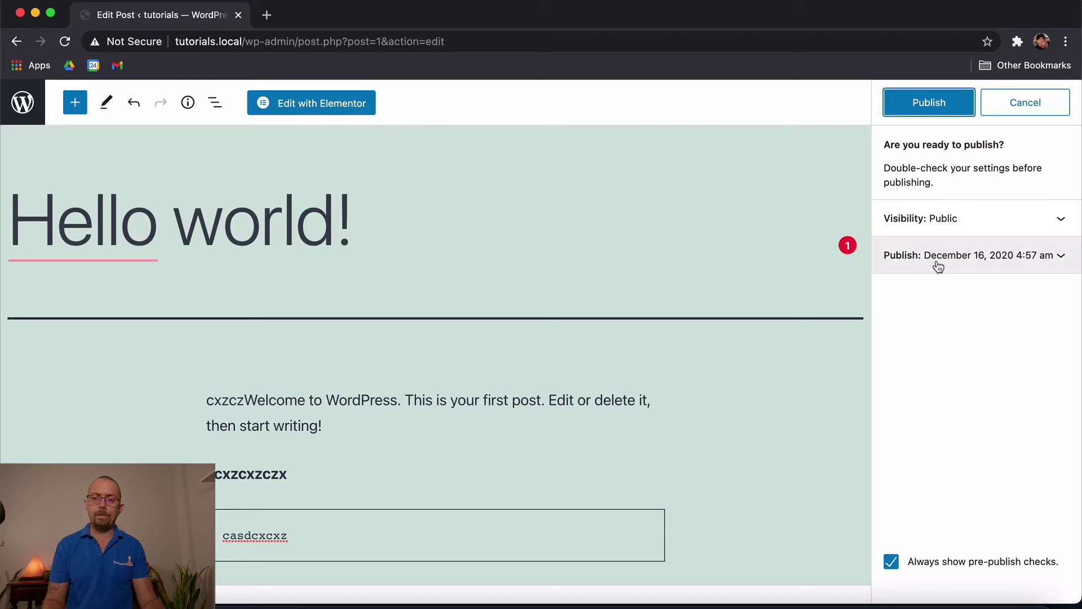
# - Open and close the publish date calendar, keeping December 16, 2020, 4:57 am
pyautogui.click(940, 264)
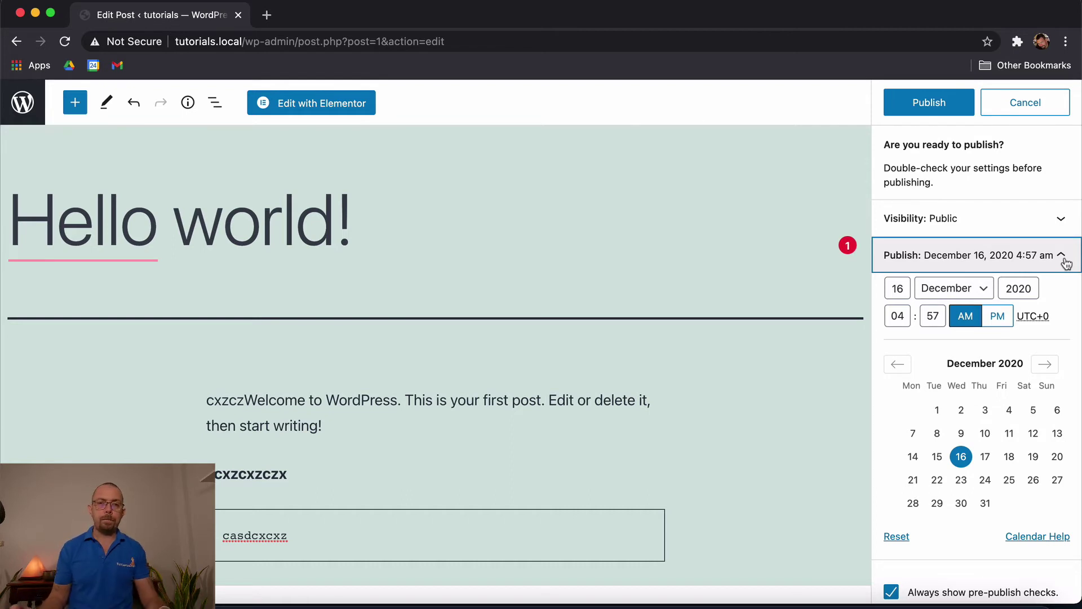
pyautogui.click(1062, 257)
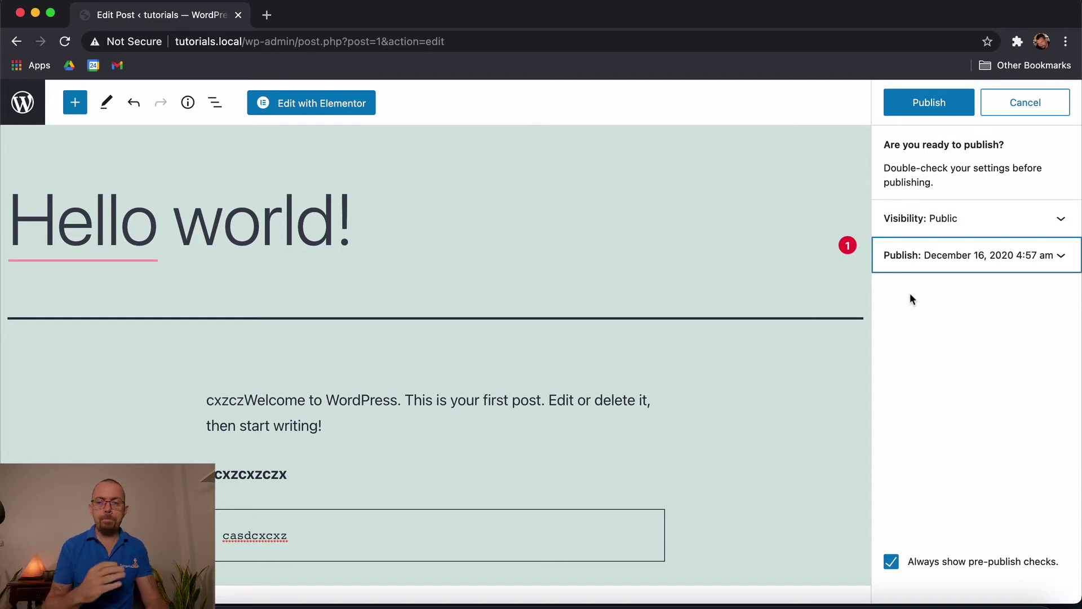
# - Cancel publishing, toggle Status & visibility, and select the hello-world-test-ali slug in Permalink
pyautogui.click(1040, 110)
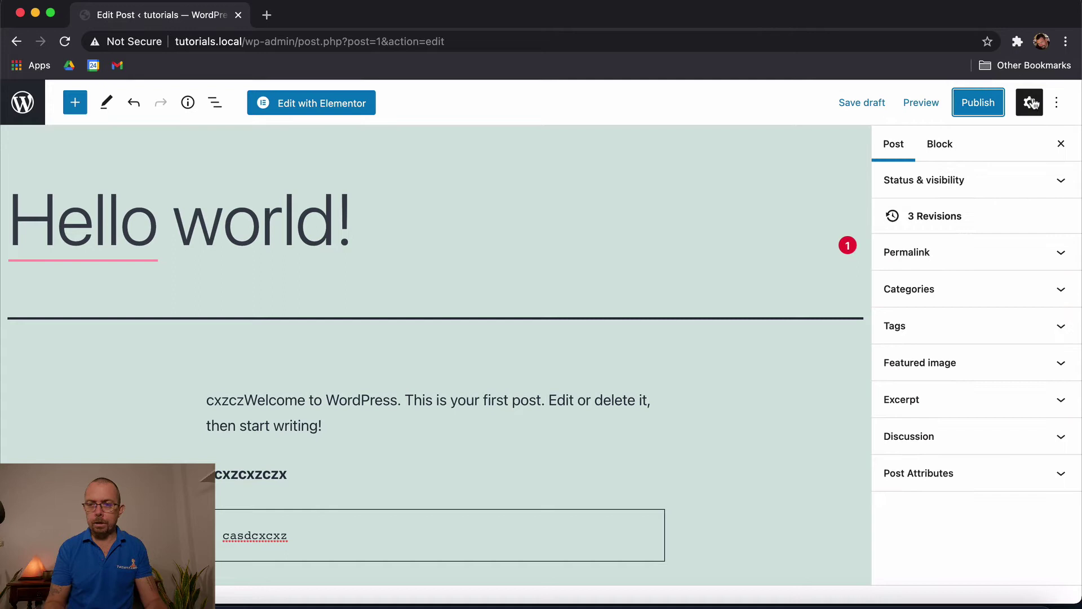
pyautogui.click(1061, 181)
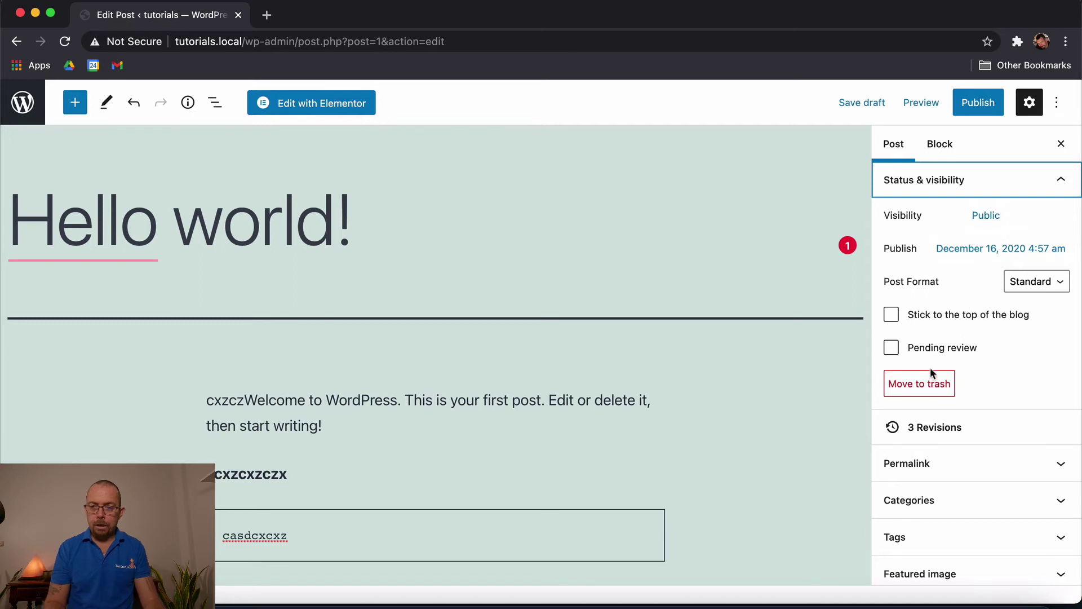
pyautogui.click(1064, 180)
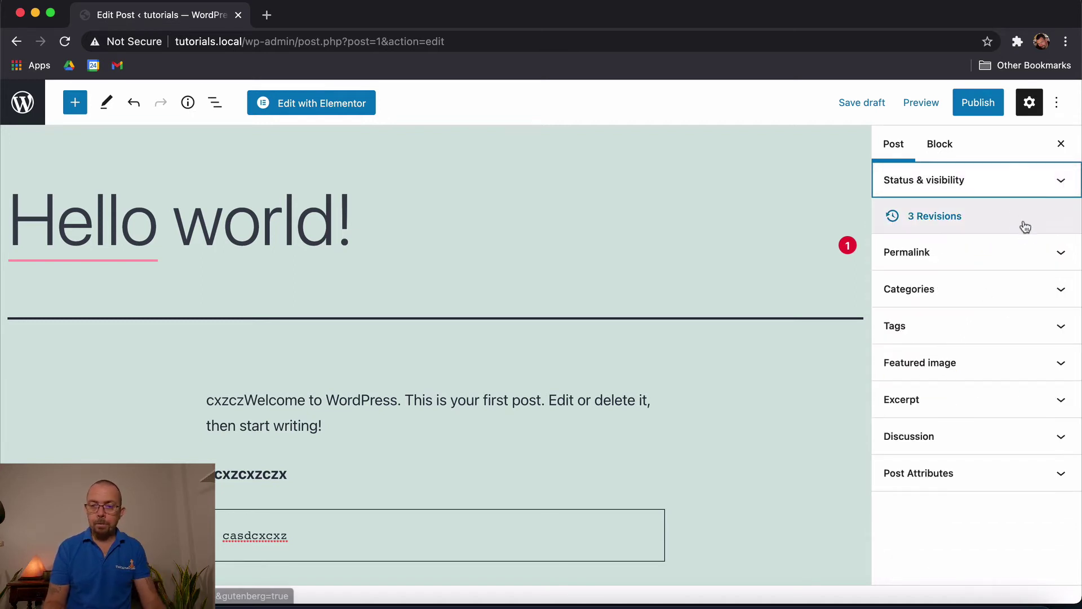
pyautogui.click(1061, 254)
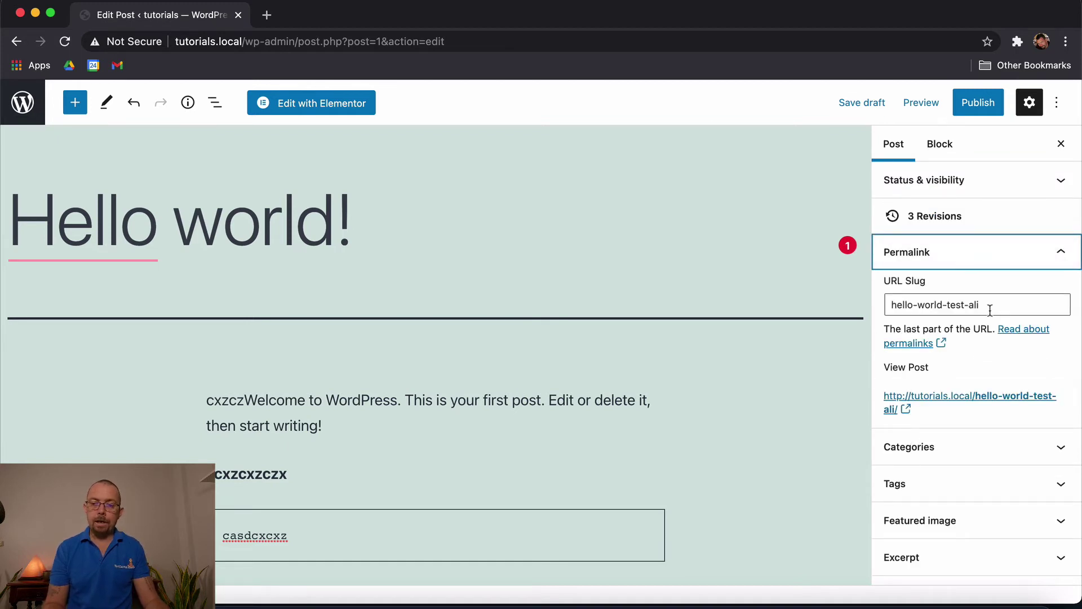
pyautogui.moveTo(992, 305); pyautogui.dragTo(792, 309)
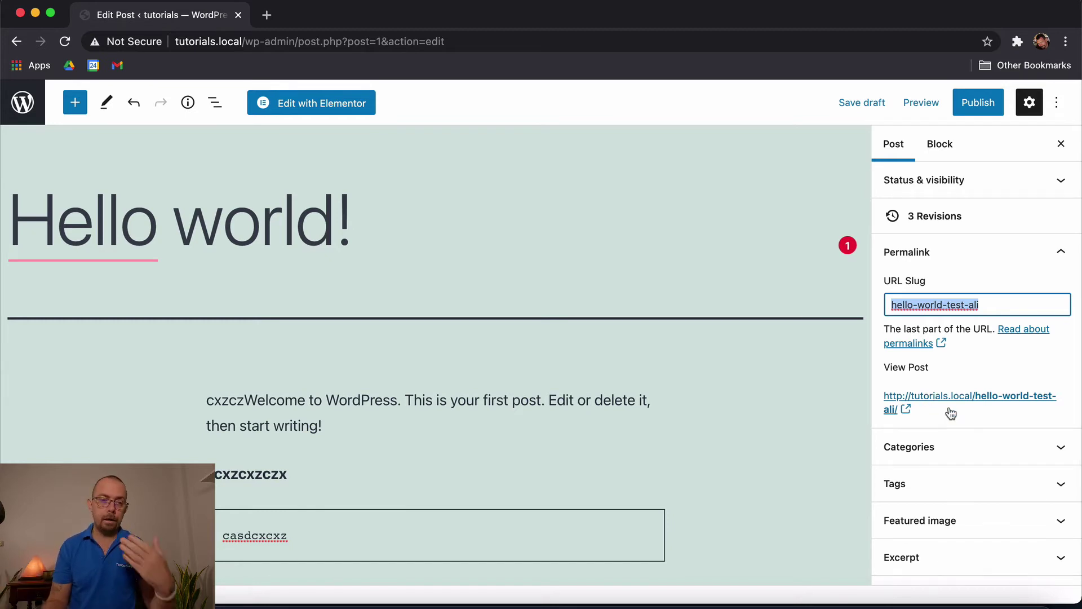
# - Inspect the Categories and Tags panels, then collapse them along with Permalink
pyautogui.click(967, 438)
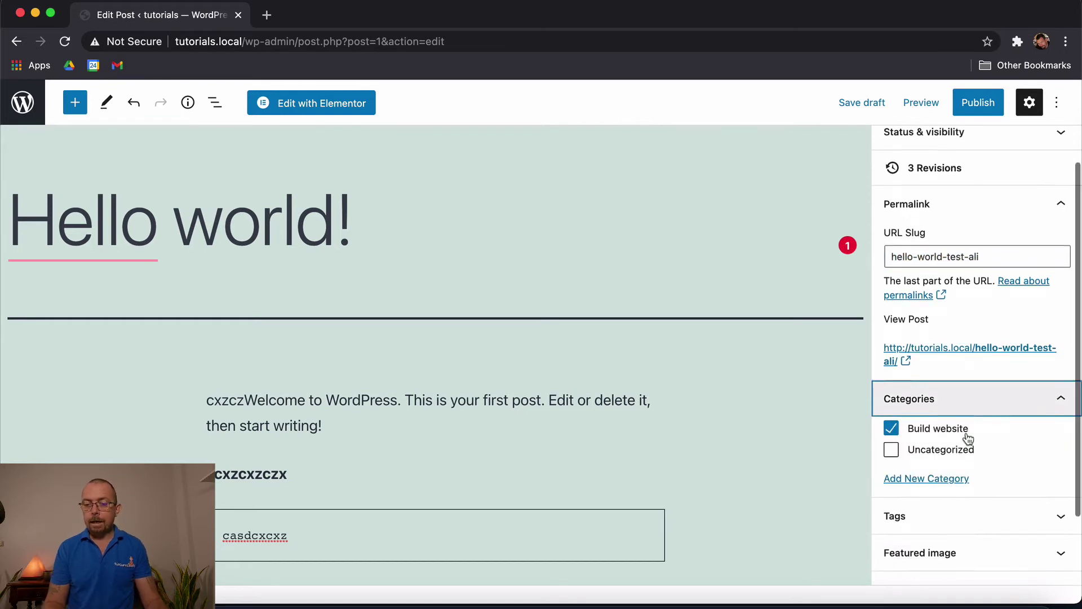
pyautogui.scroll(-2, 966, 440)
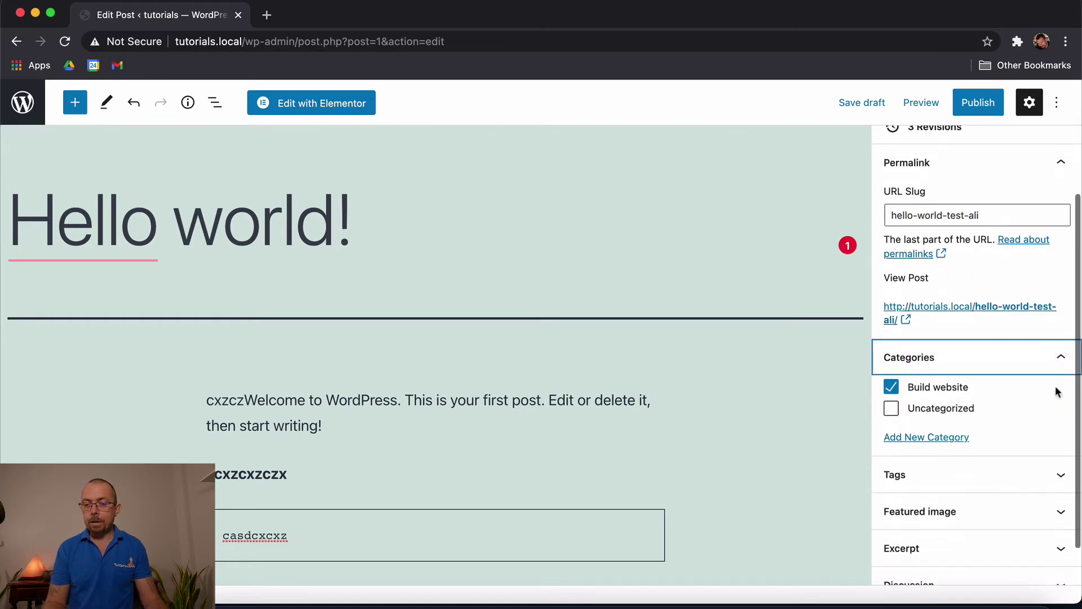
pyautogui.scroll(-2, 1029, 406)
pyautogui.click(1031, 406)
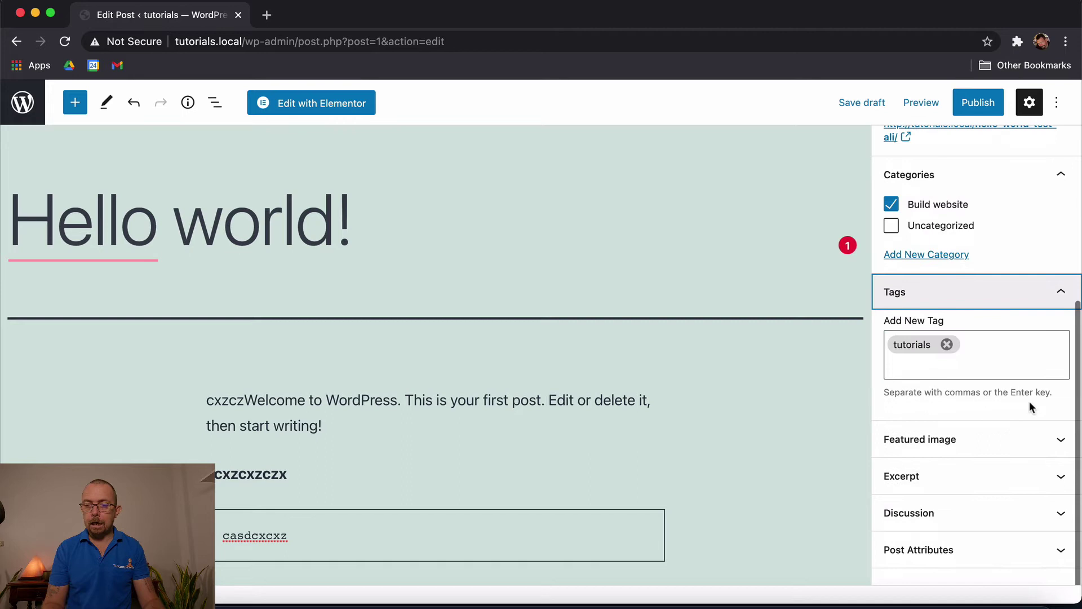
pyautogui.click(1058, 289)
pyautogui.scroll(2, 1033, 356)
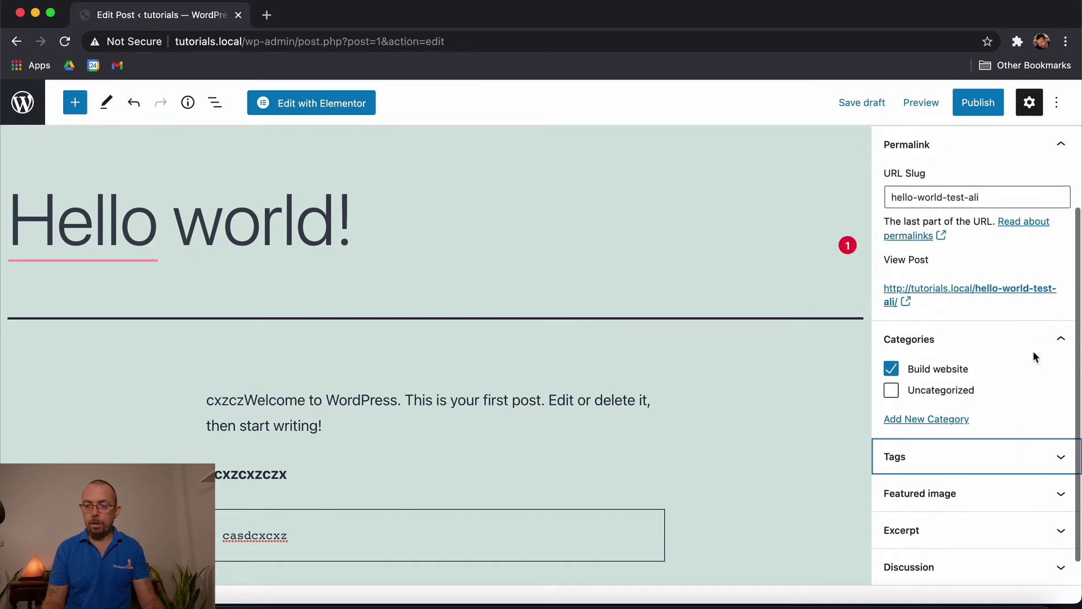
pyautogui.click(1058, 341)
pyautogui.click(1065, 184)
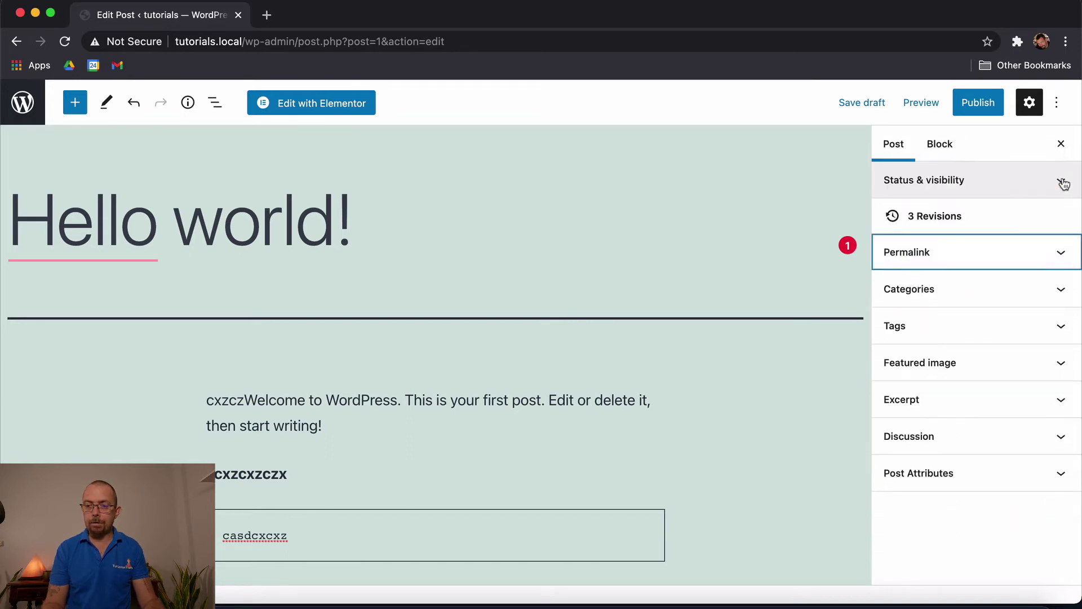
# - Expand and collapse Featured image, Excerpt, Discussion and Post Attributes, keeping Default template
pyautogui.click(1059, 365)
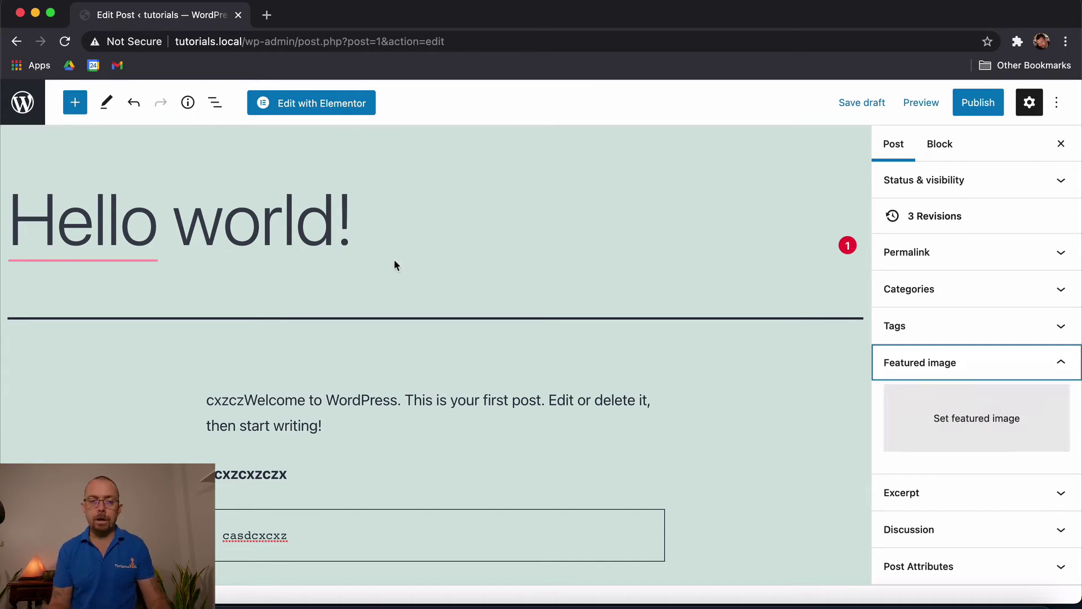
pyautogui.click(1062, 366)
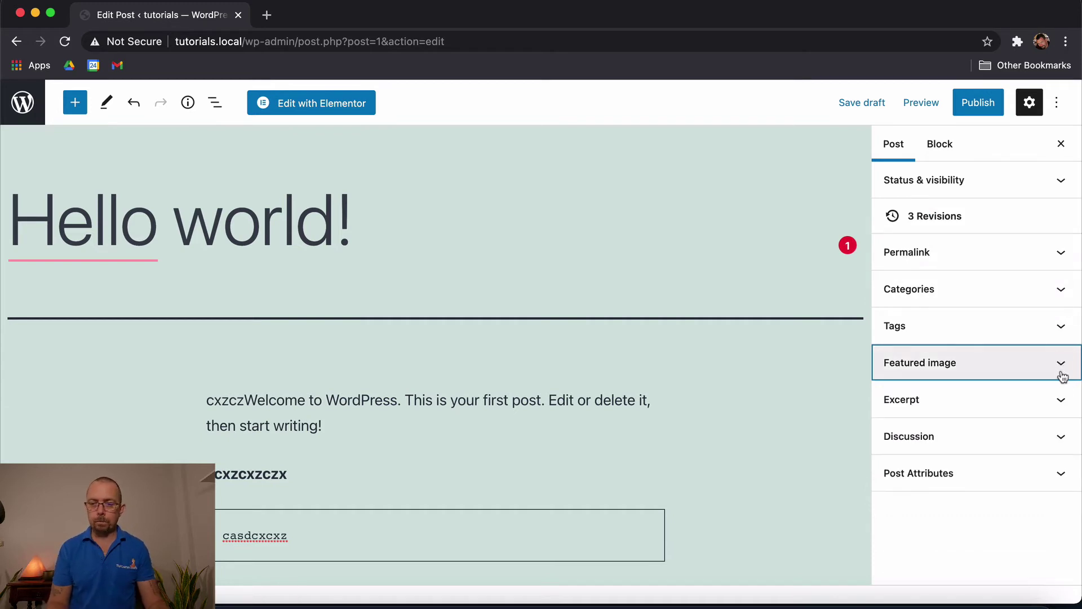
pyautogui.click(1062, 403)
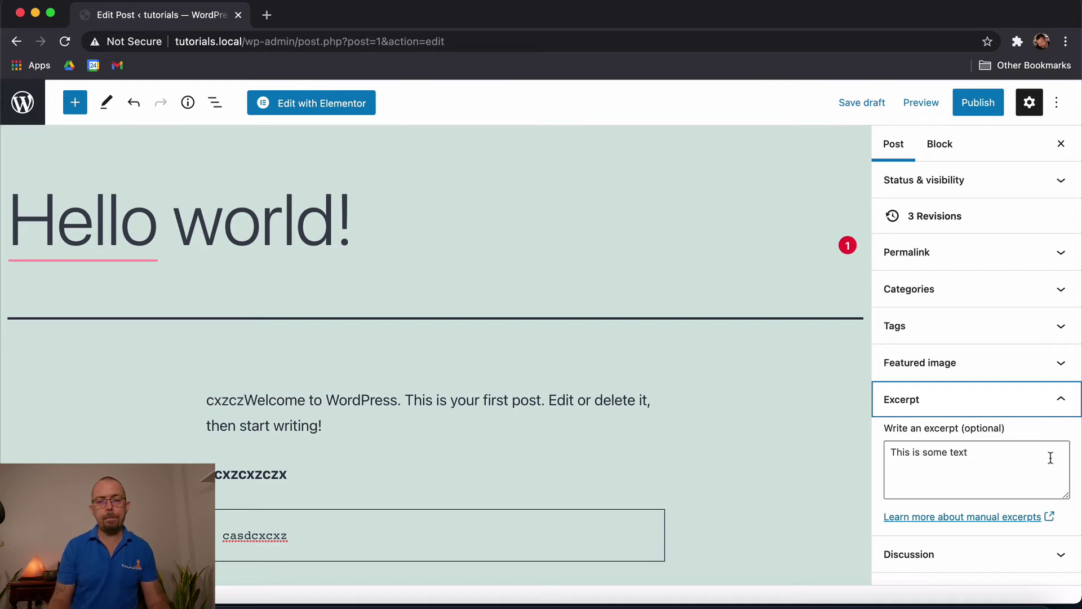
pyautogui.click(1057, 402)
pyautogui.click(1059, 449)
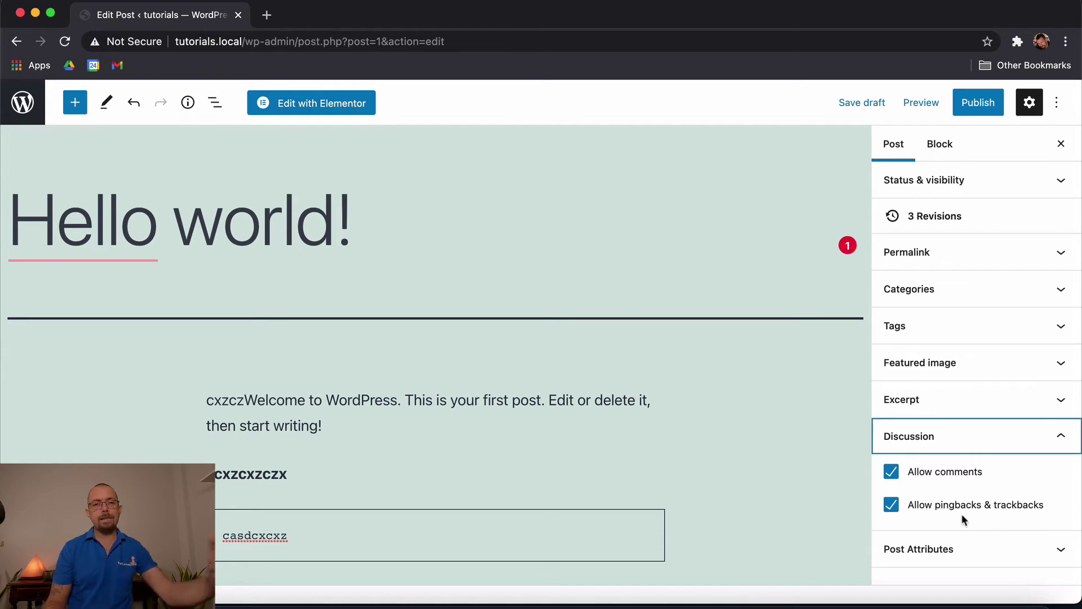
pyautogui.click(1063, 438)
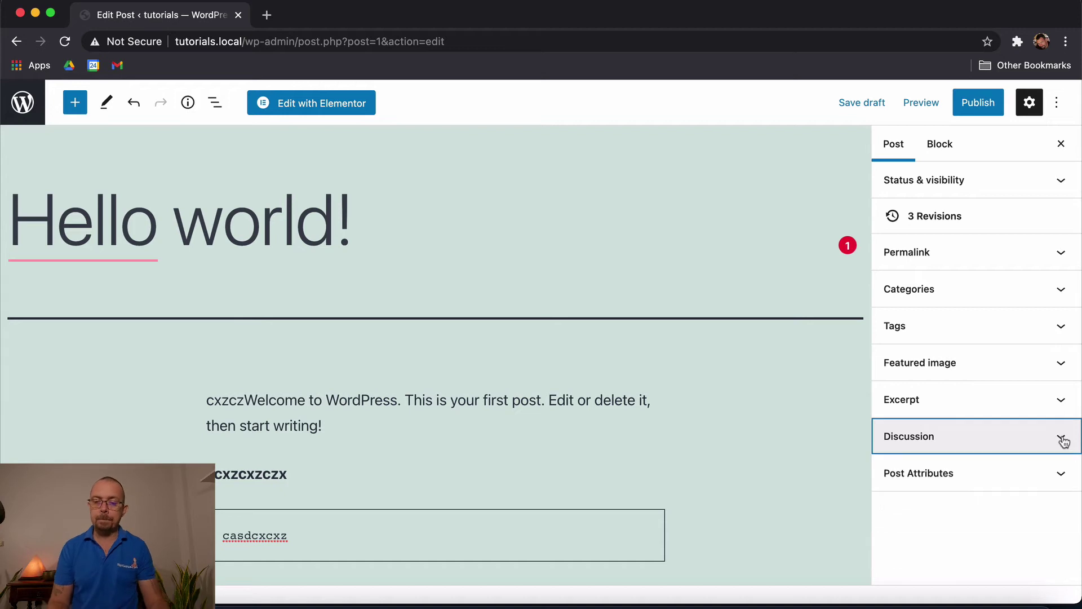
pyautogui.click(1063, 469)
pyautogui.click(1032, 508)
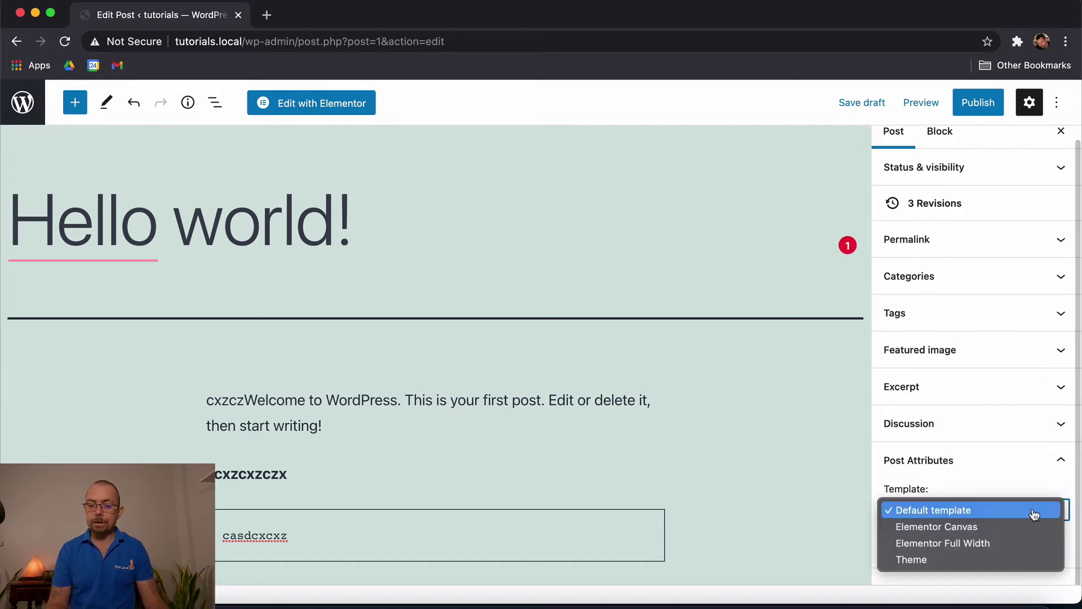
pyautogui.click(970, 461)
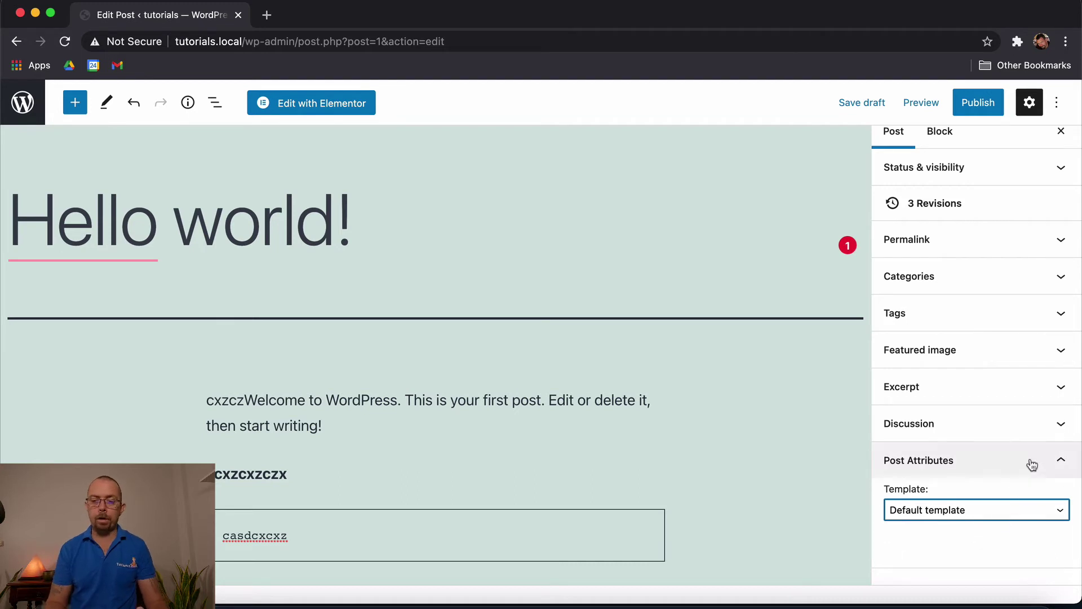
pyautogui.click(1062, 461)
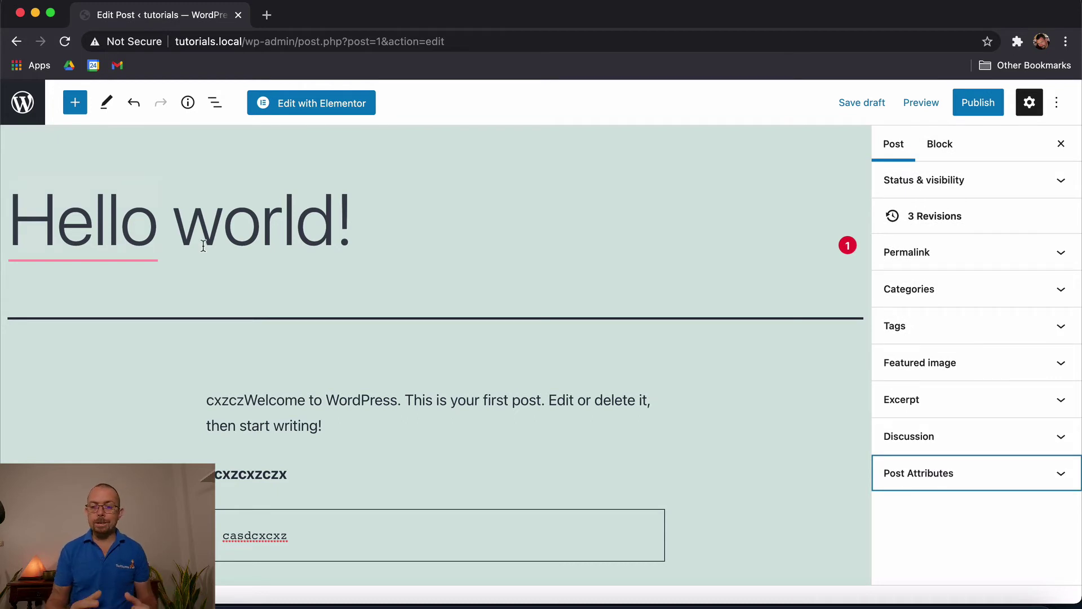
# - Leave the block editor and return to the All Posts list
pyautogui.click(26, 103)
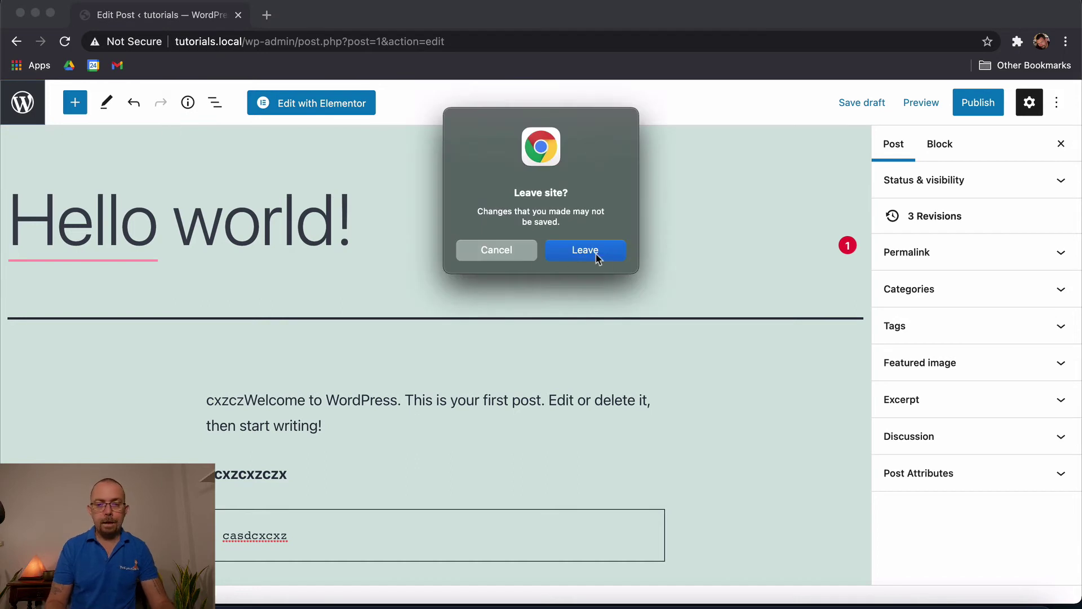
pyautogui.click(586, 252)
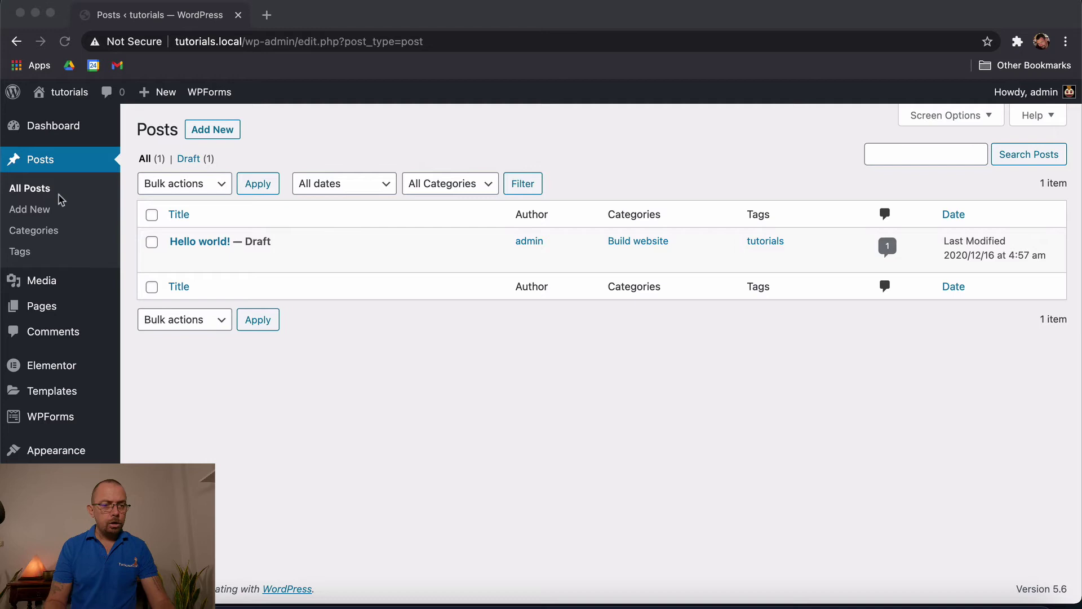
pyautogui.click(268, 332)
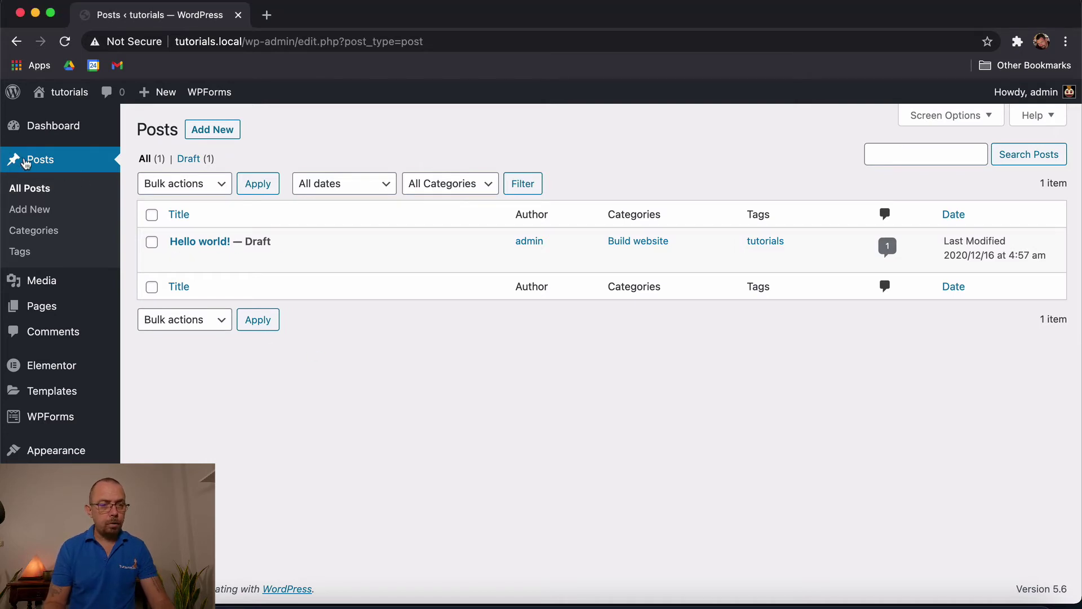
pyautogui.click(31, 191)
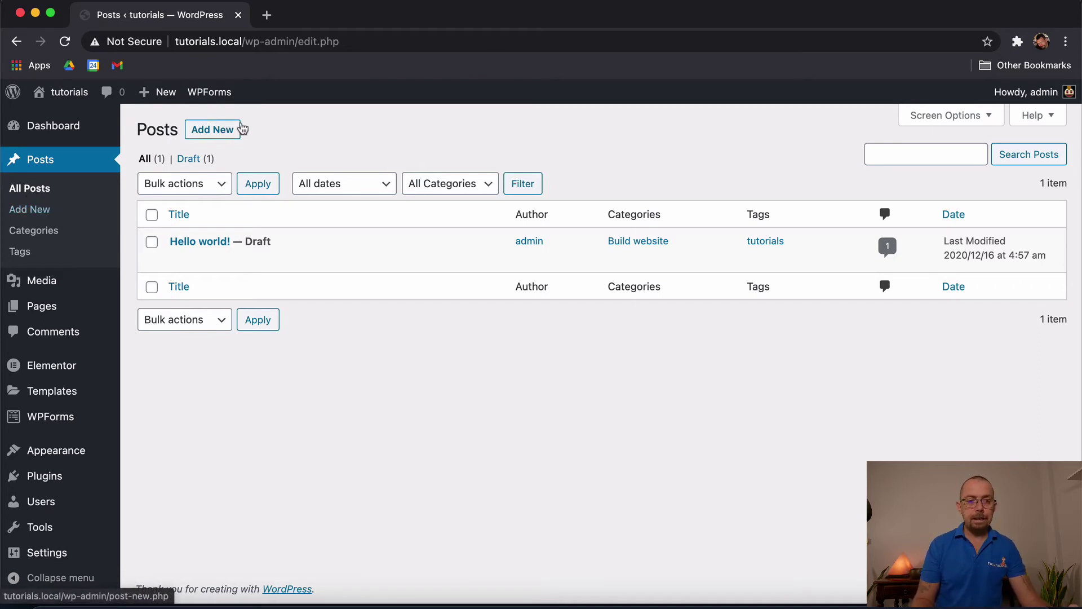
# - Start a new post twice, backing out each time, then open Posts > Categories
pyautogui.click(213, 131)
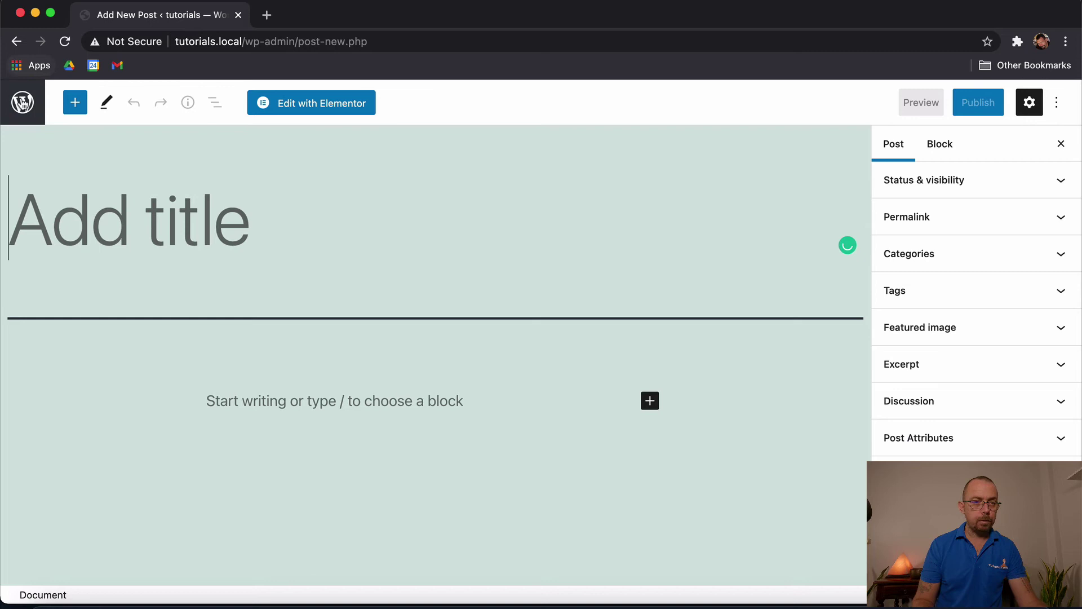
pyautogui.click(22, 103)
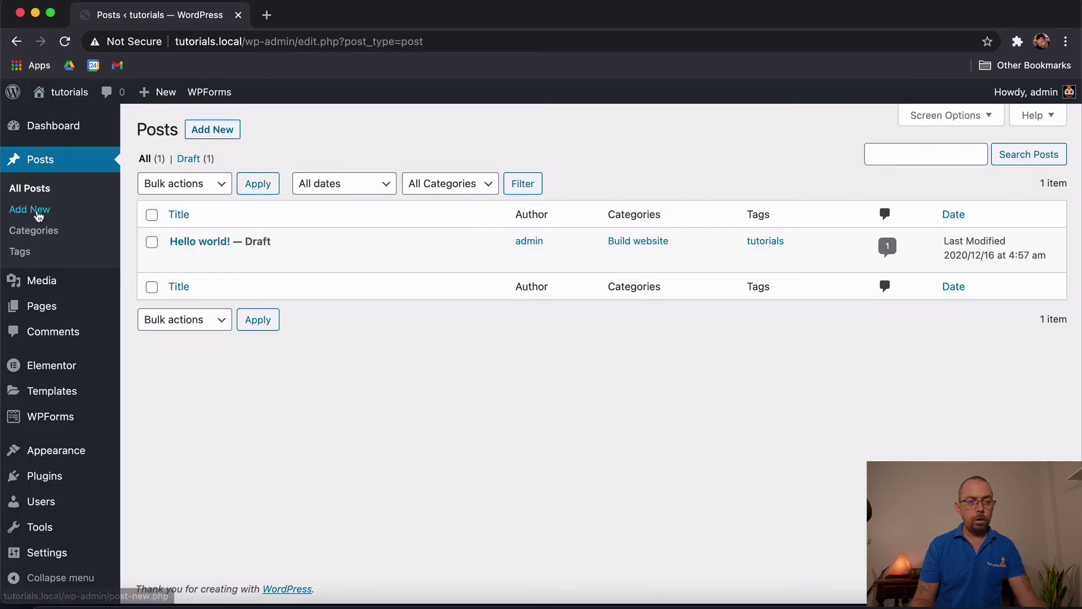
pyautogui.click(38, 214)
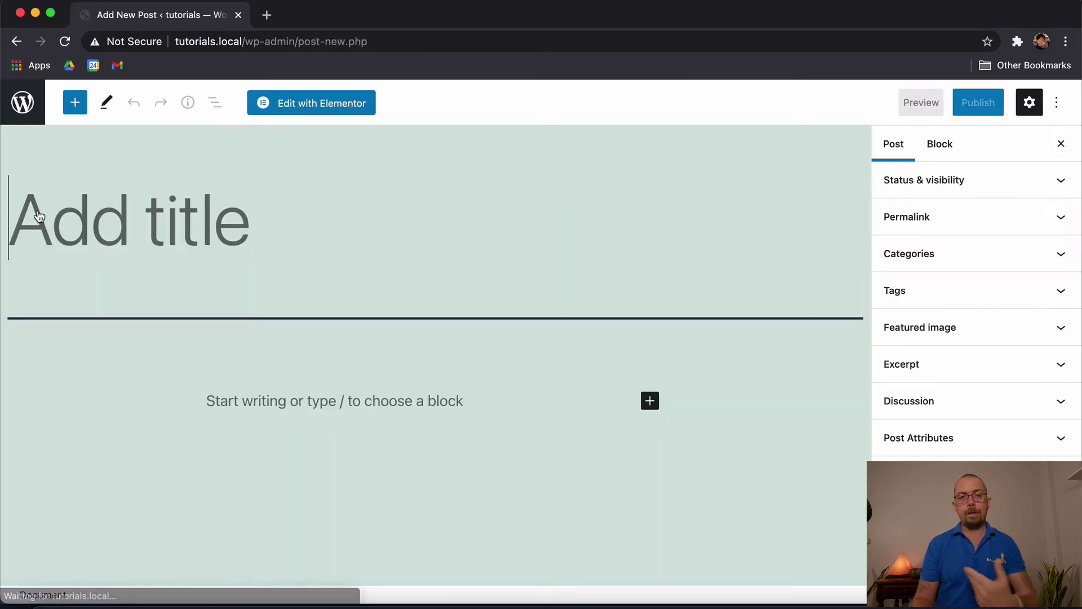
pyautogui.click(22, 110)
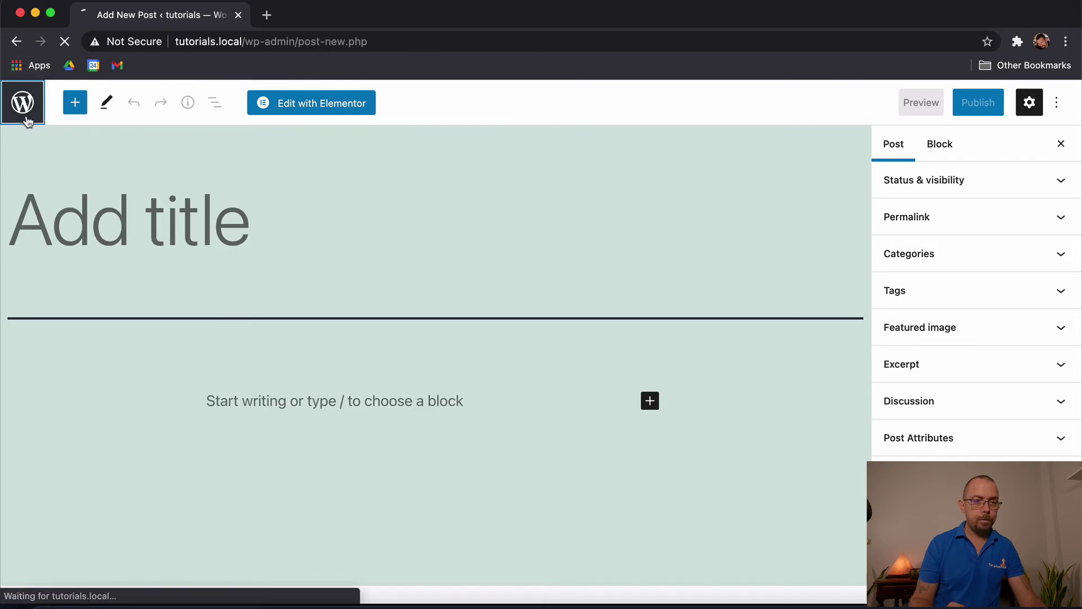
pyautogui.click(34, 231)
pyautogui.write('Photoshop tutorials')
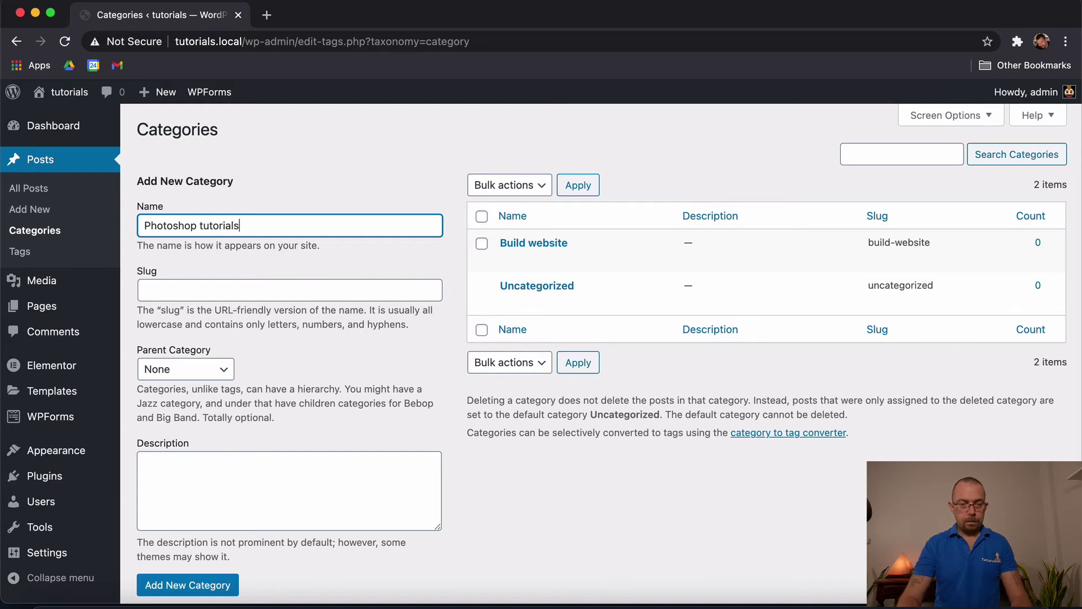
# - Add the 'Photoshop tutorials' category with Build website as its parent
pyautogui.click(298, 285)
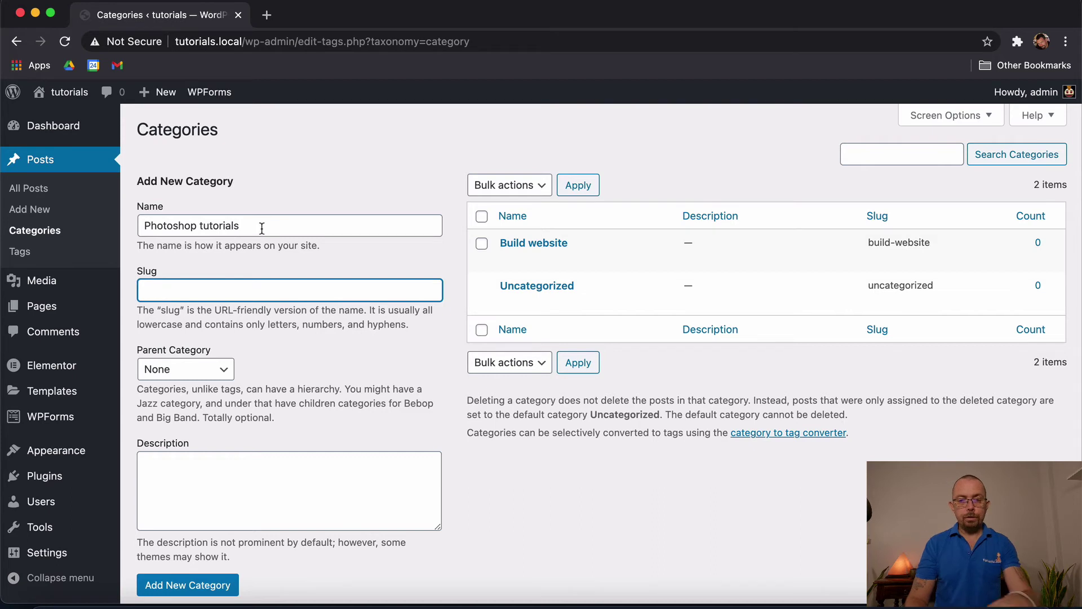
pyautogui.click(184, 370)
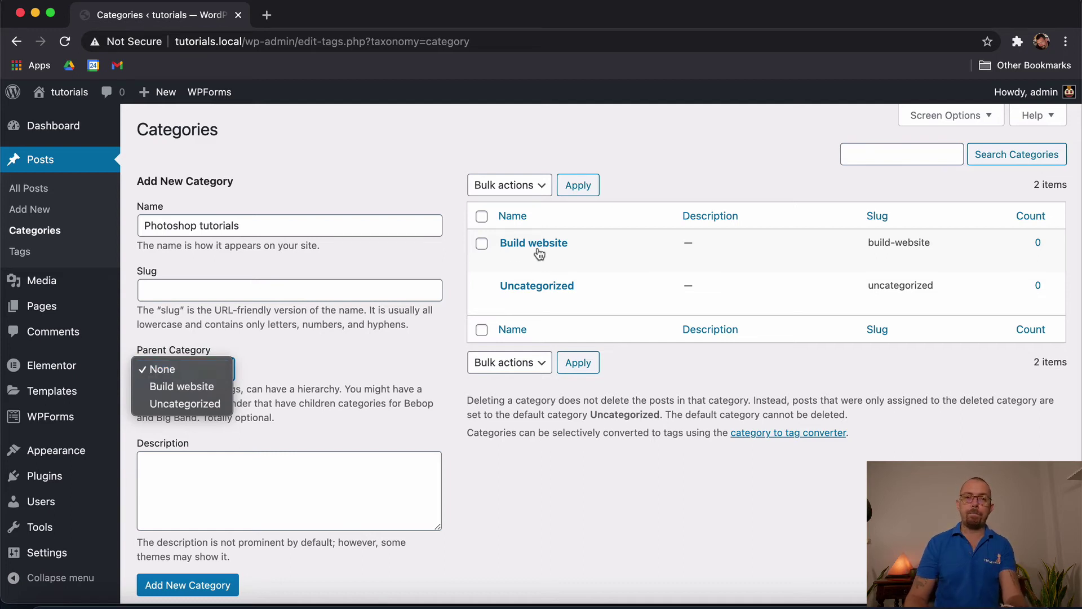
pyautogui.click(222, 386)
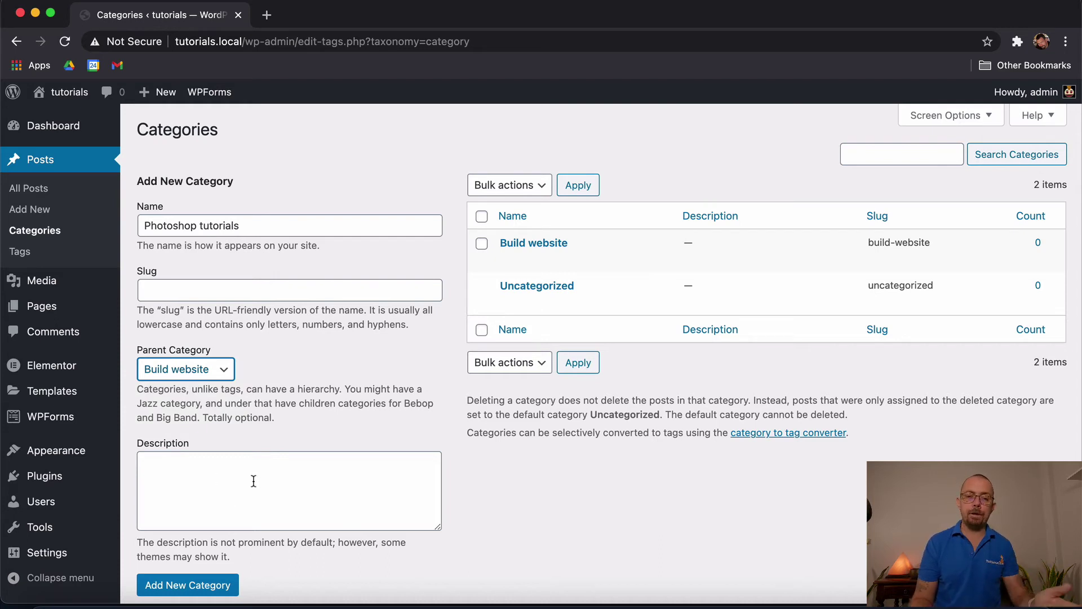
pyautogui.click(187, 585)
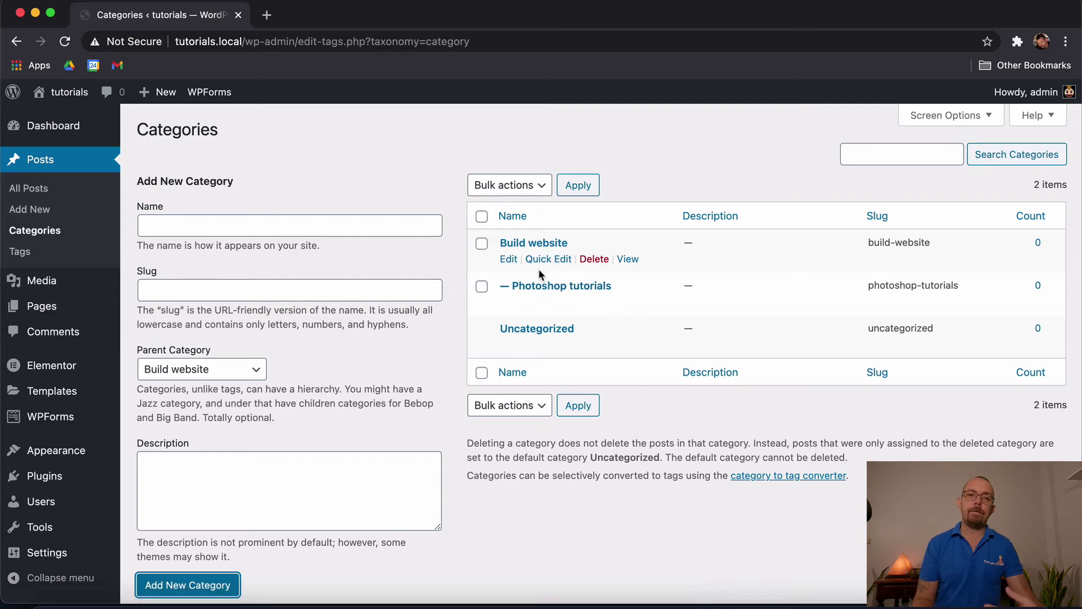
# - Highlight the new photoshop-tutorials slug in the category list
pyautogui.doubleClick(869, 287)
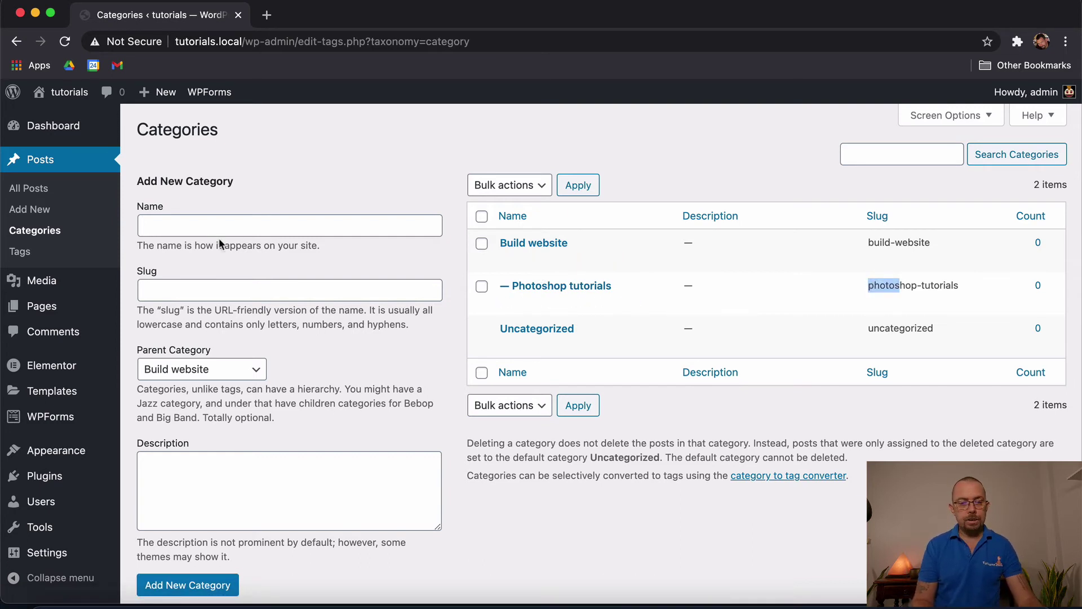
pyautogui.click(871, 290)
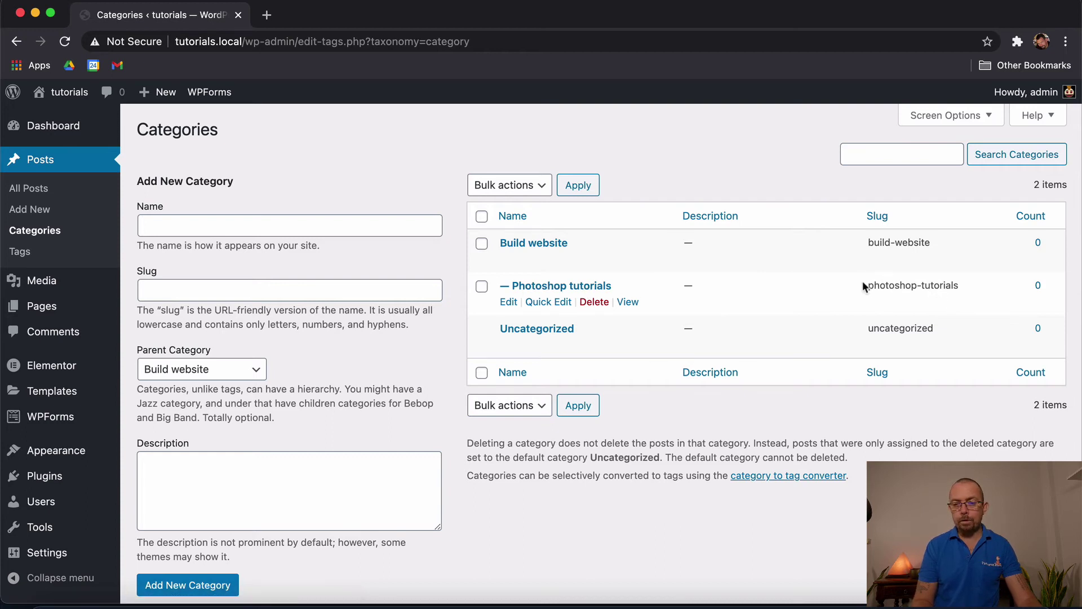
pyautogui.moveTo(866, 286); pyautogui.dragTo(964, 289)
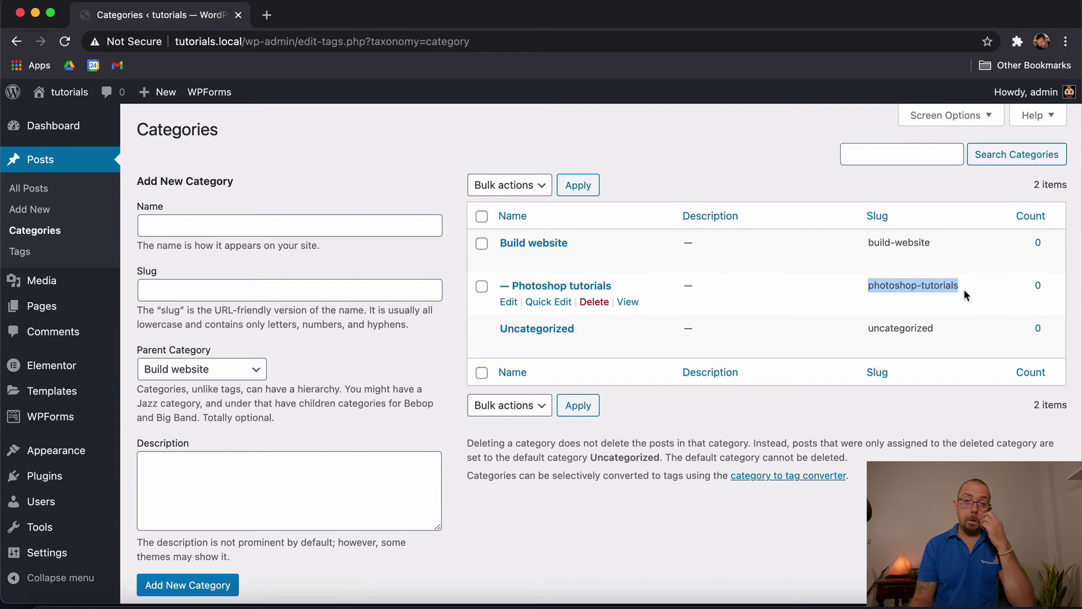
pyautogui.click(934, 298)
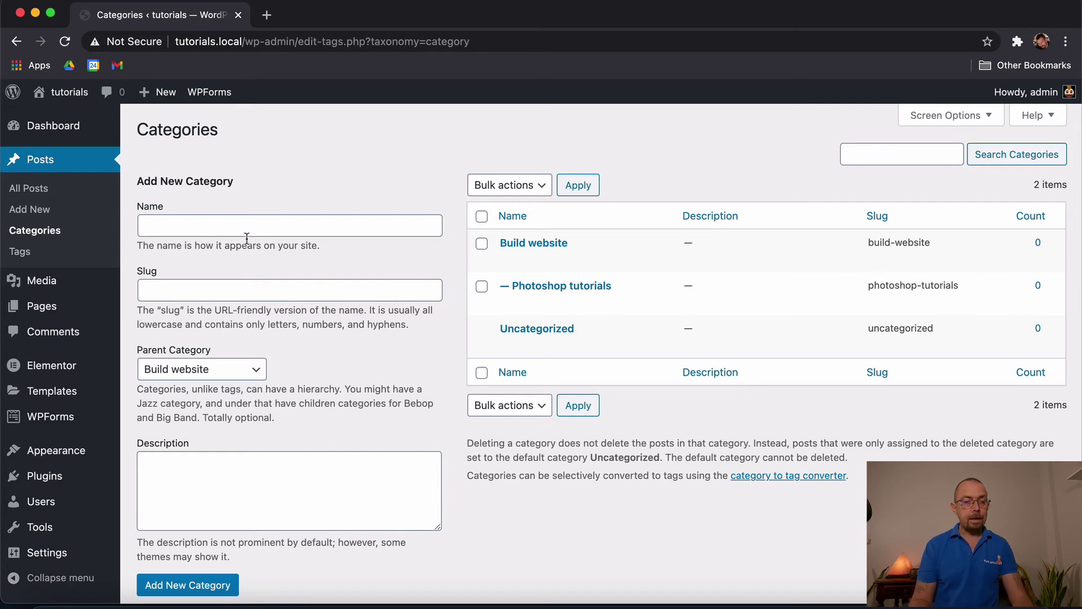
# - Add category 'youtube videos' with slug top-10-amazing-youtube-videos and parent None
pyautogui.click(231, 225)
pyautogui.write('youtube videos')
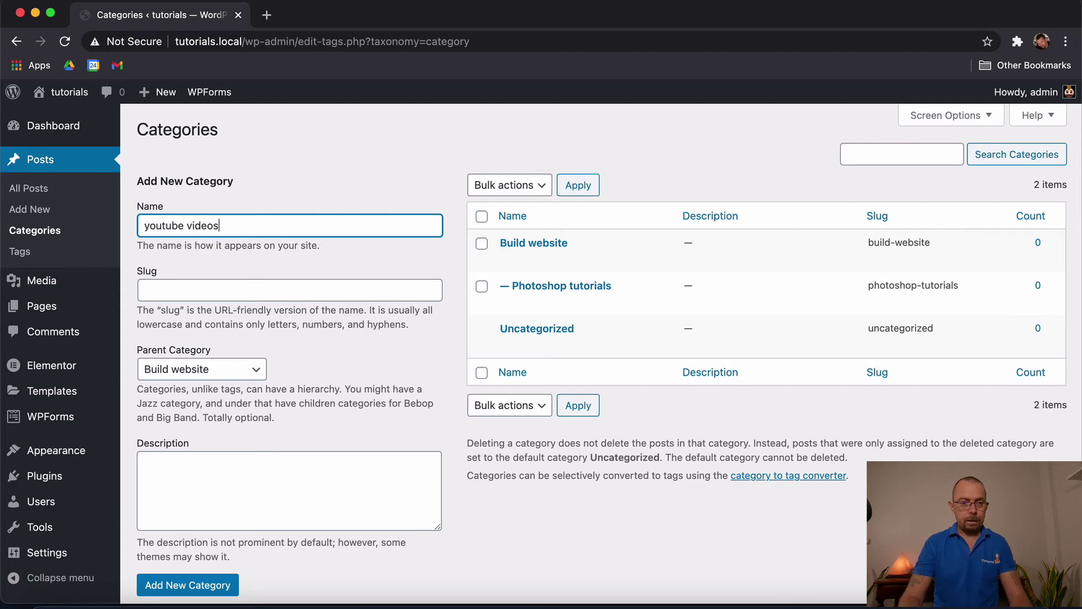
pyautogui.click(204, 287)
pyautogui.write('top-10-amazing-youtube-videos')
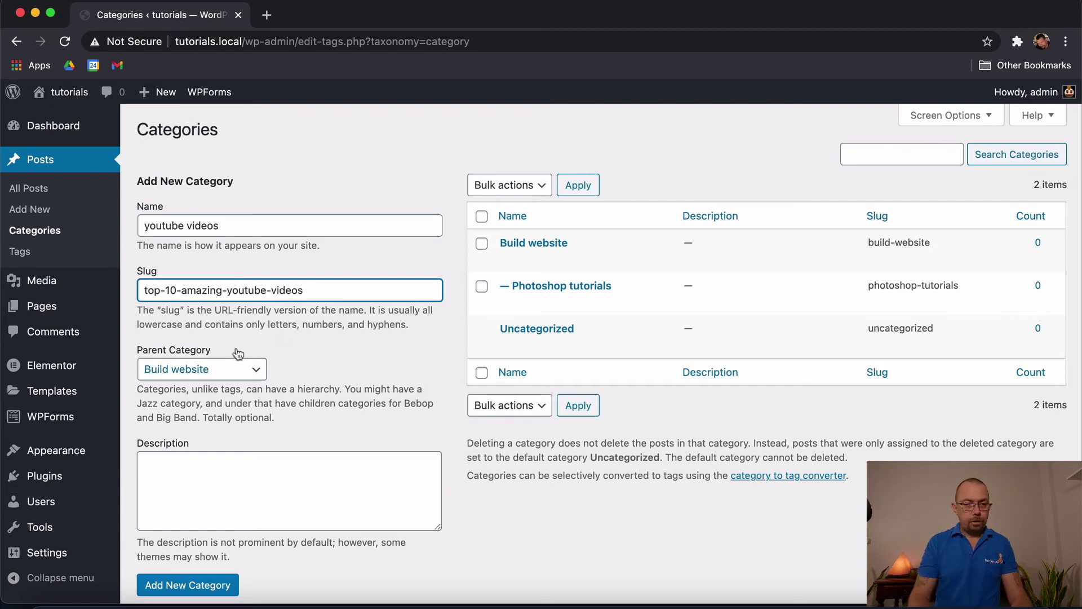
pyautogui.tripleClick(176, 236)
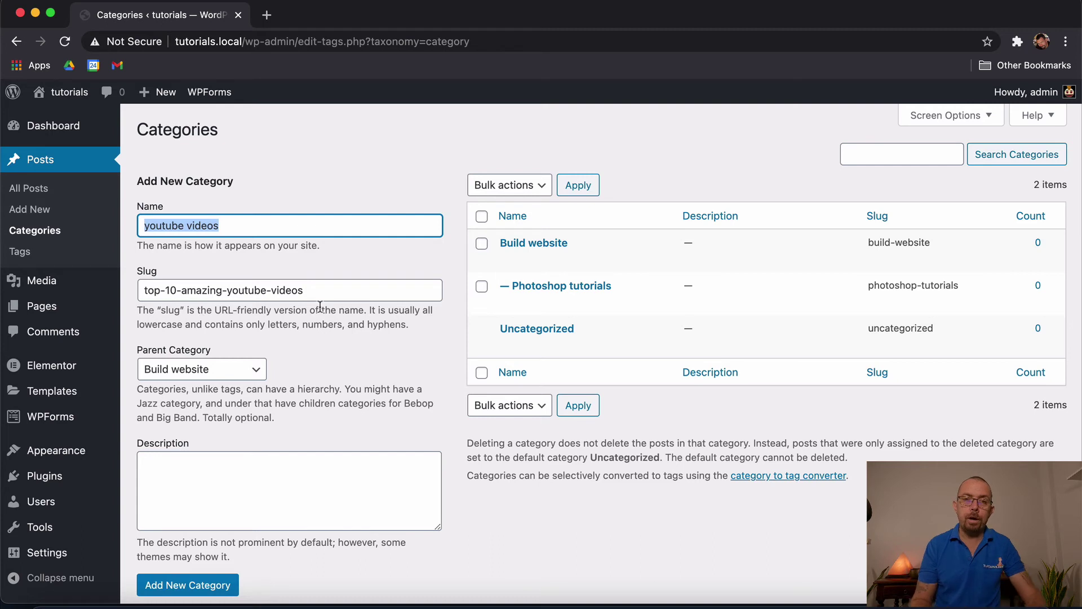
pyautogui.click(207, 370)
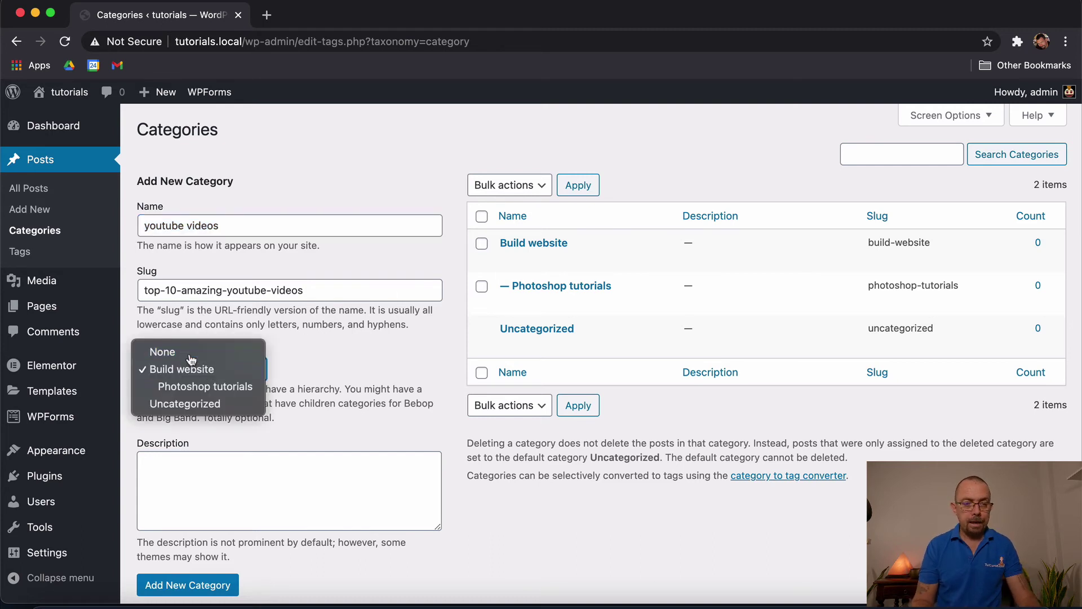
pyautogui.click(189, 351)
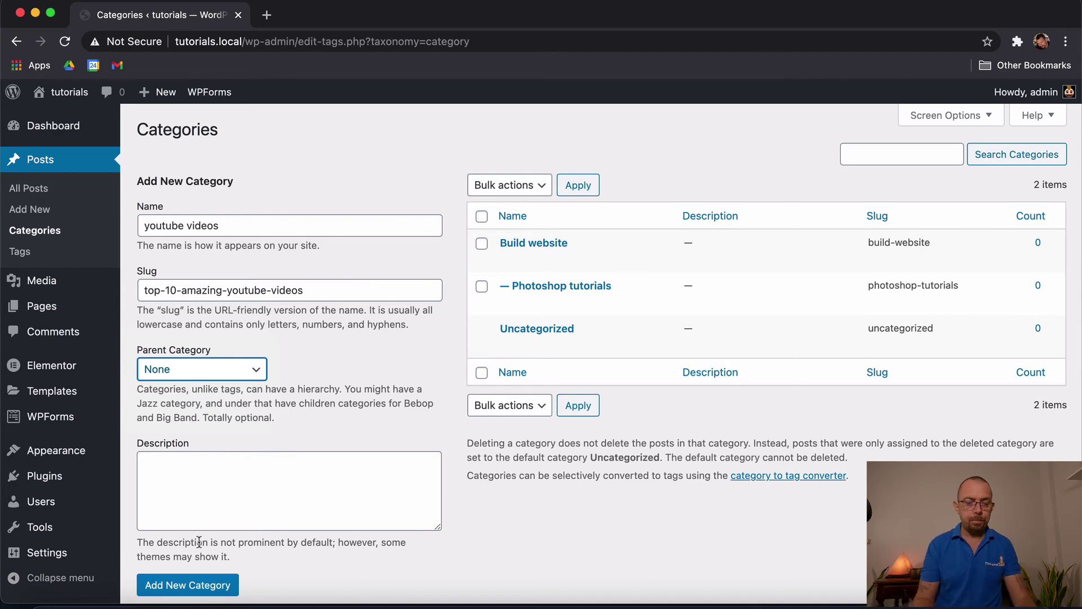
pyautogui.click(181, 584)
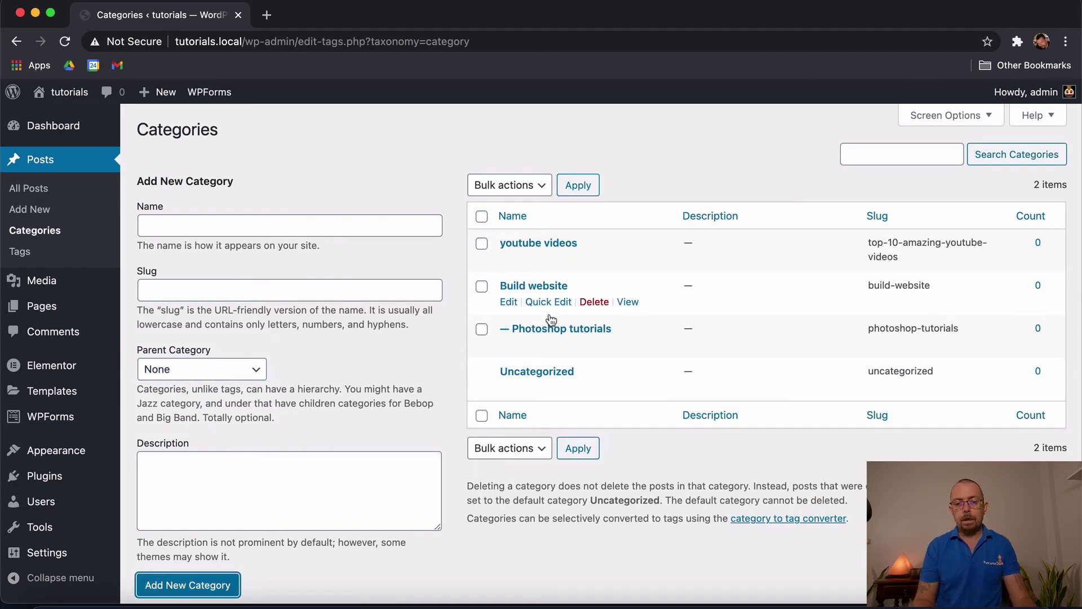
pyautogui.moveTo(539, 244)
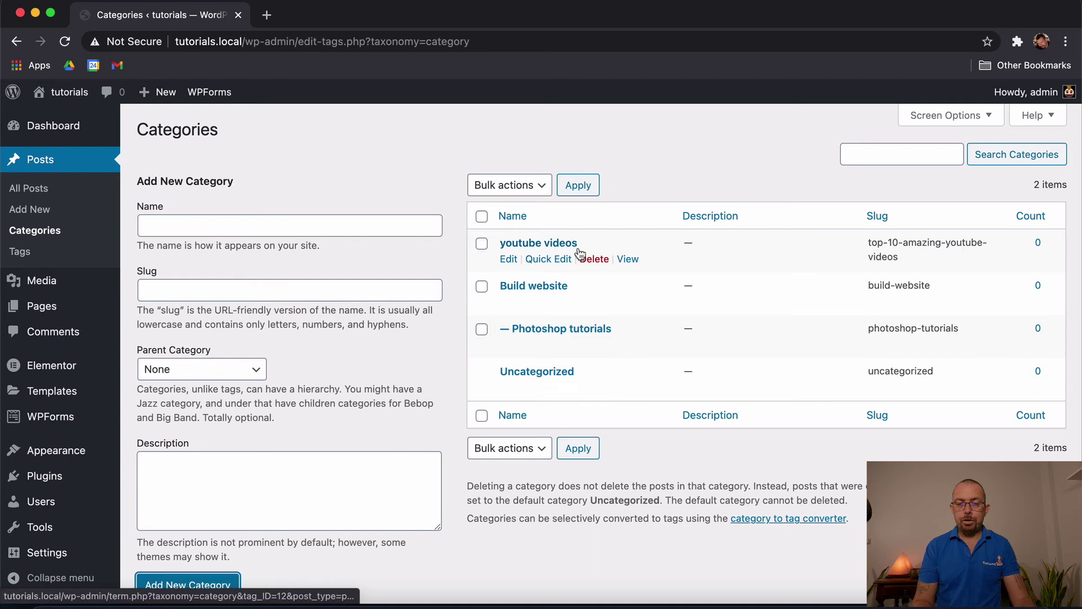
# - View the youtube videos category page, check its custom slug in the URL, then return to admin
pyautogui.keyDown('super'); pyautogui.click(627, 259); pyautogui.keyUp('super')
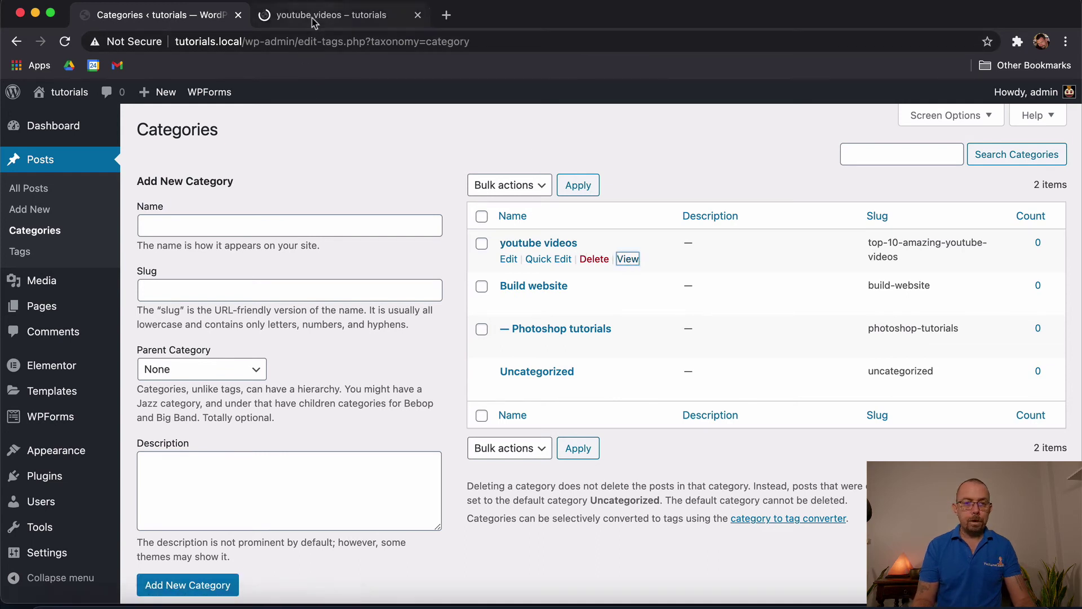
pyautogui.click(361, 16)
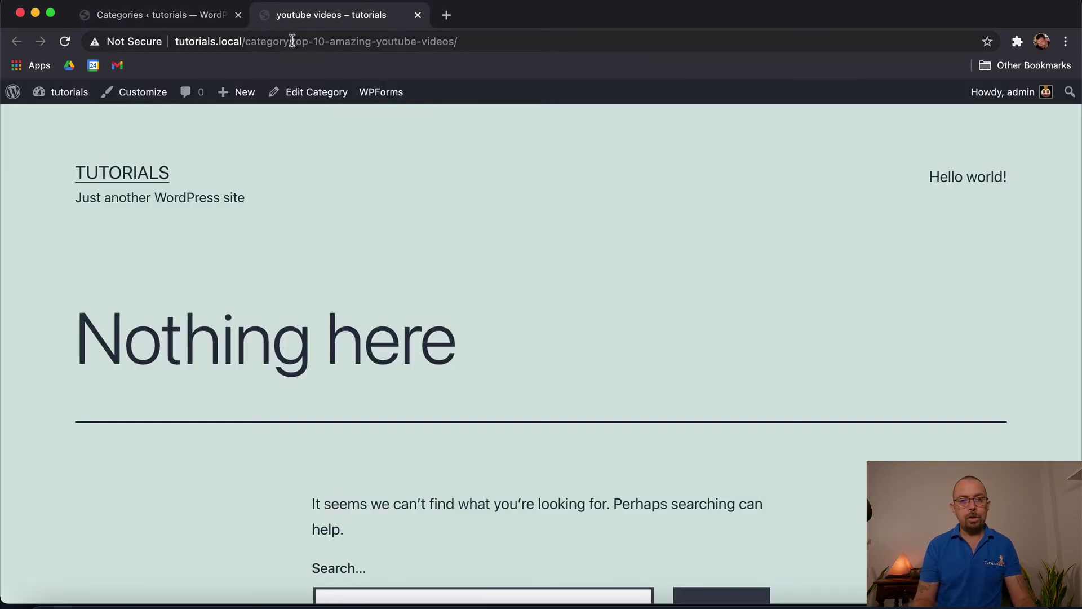
pyautogui.moveTo(291, 41); pyautogui.dragTo(460, 45)
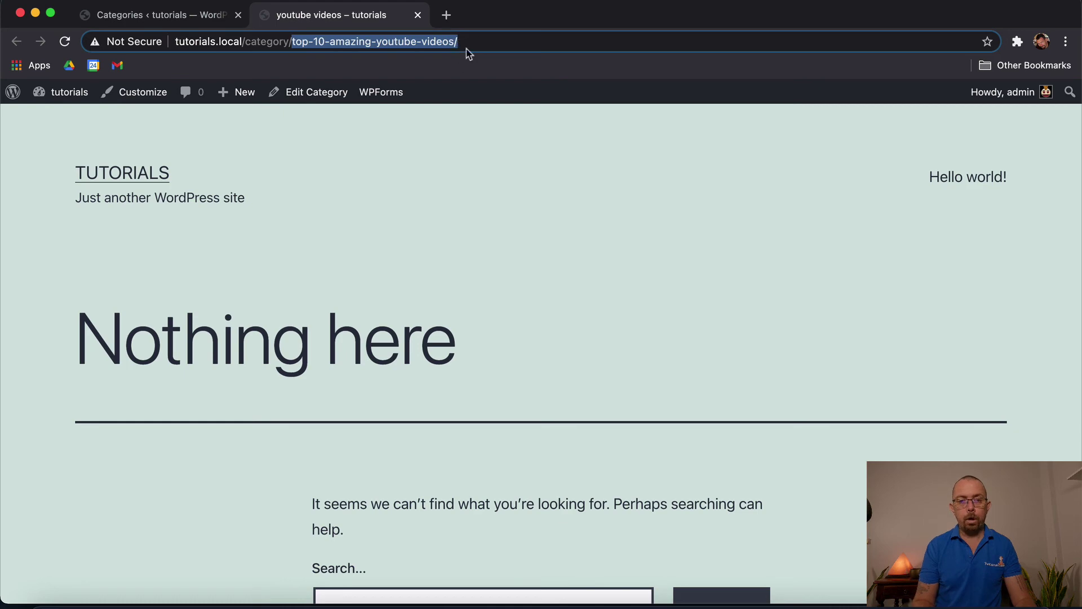
pyautogui.click(173, 15)
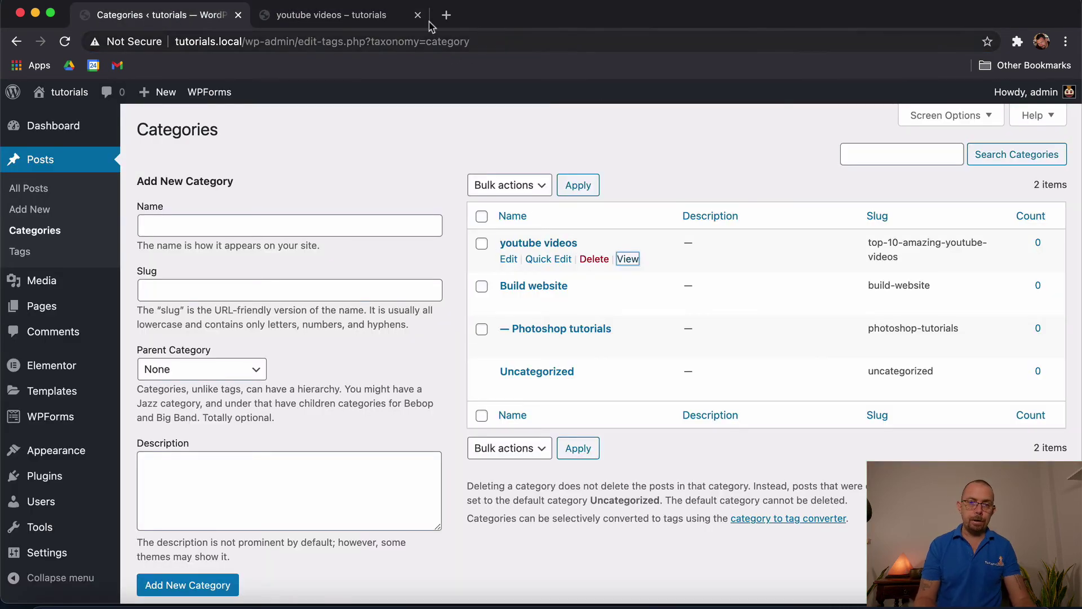
pyautogui.click(367, 16)
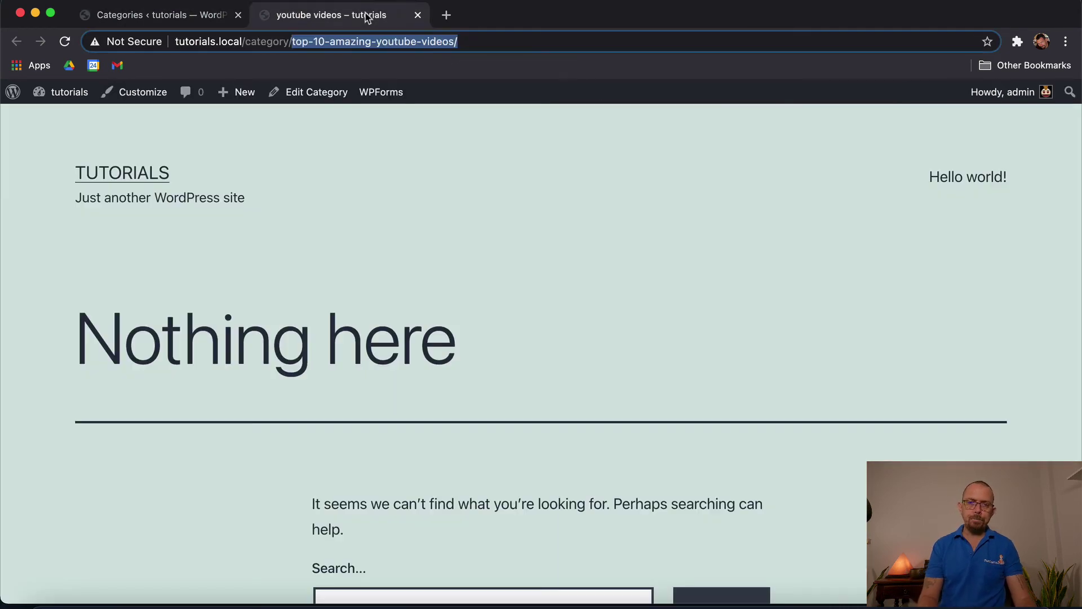
pyautogui.click(172, 17)
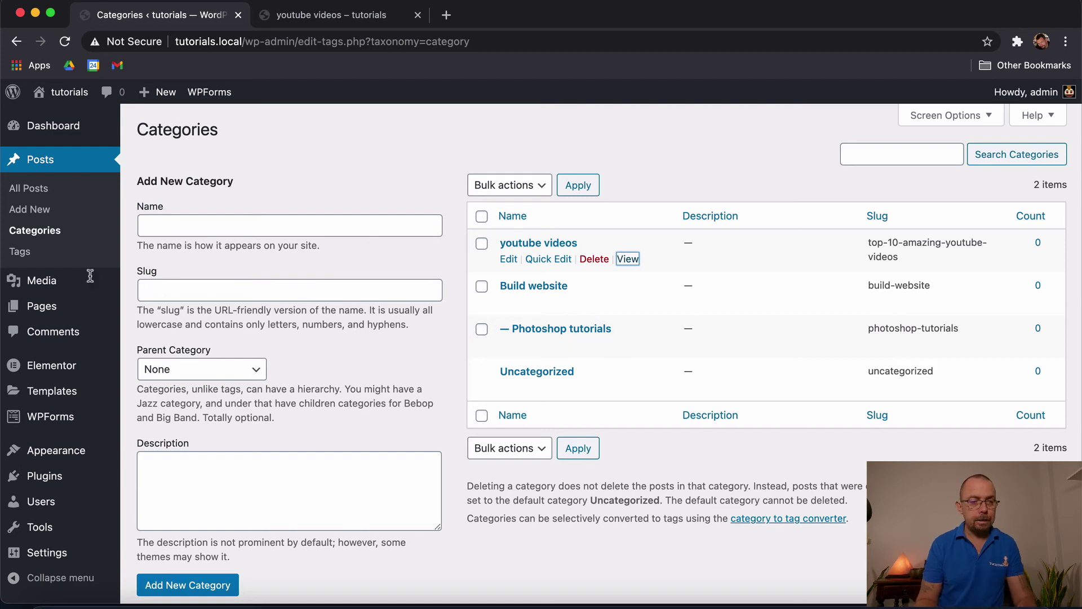
# - On the Posts > Tags page, add a new 'photoshop' tag
pyautogui.click(23, 252)
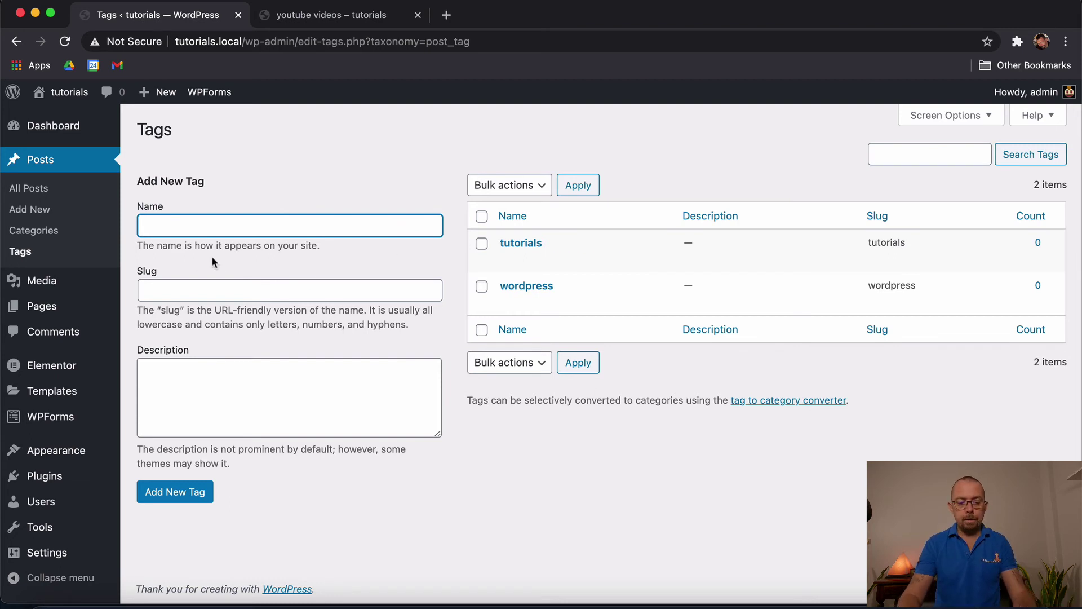
pyautogui.write('photoshop')
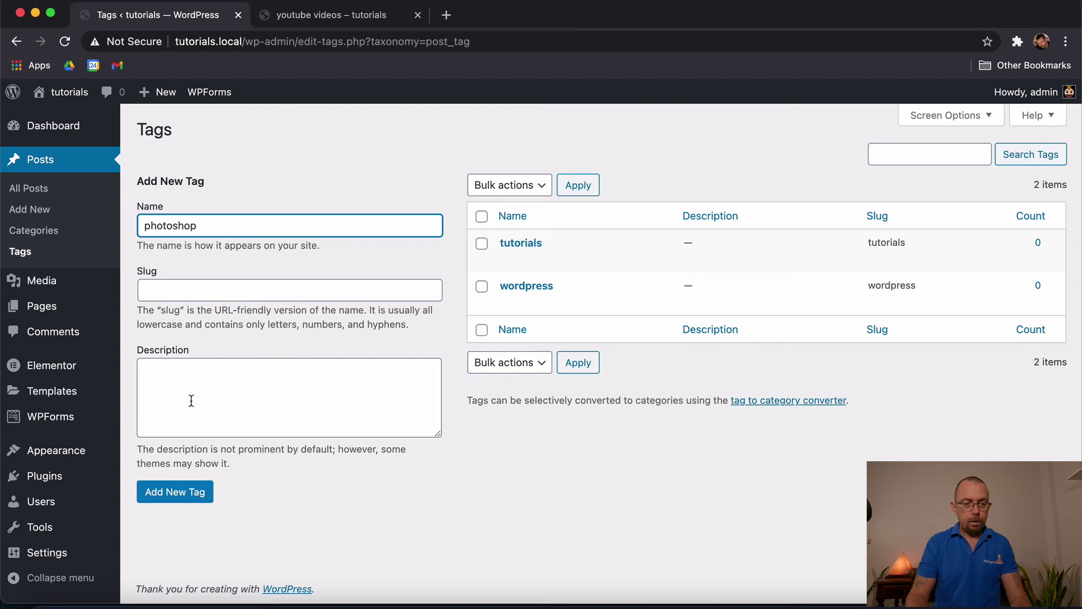
pyautogui.click(165, 499)
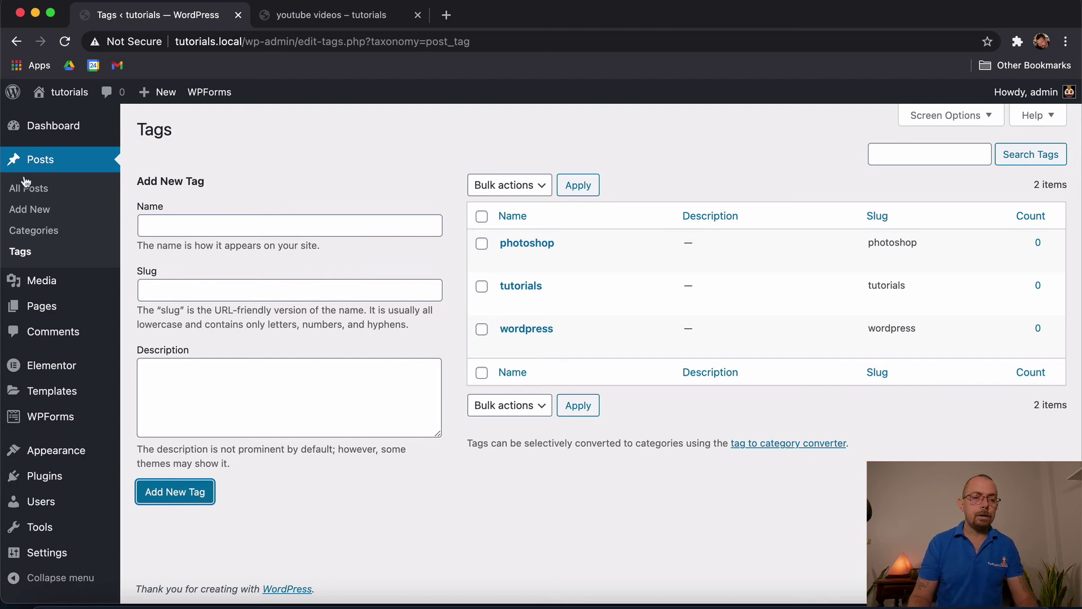
# - Open the Hello world! post in the editor with the settings sidebar showing
pyautogui.click(42, 190)
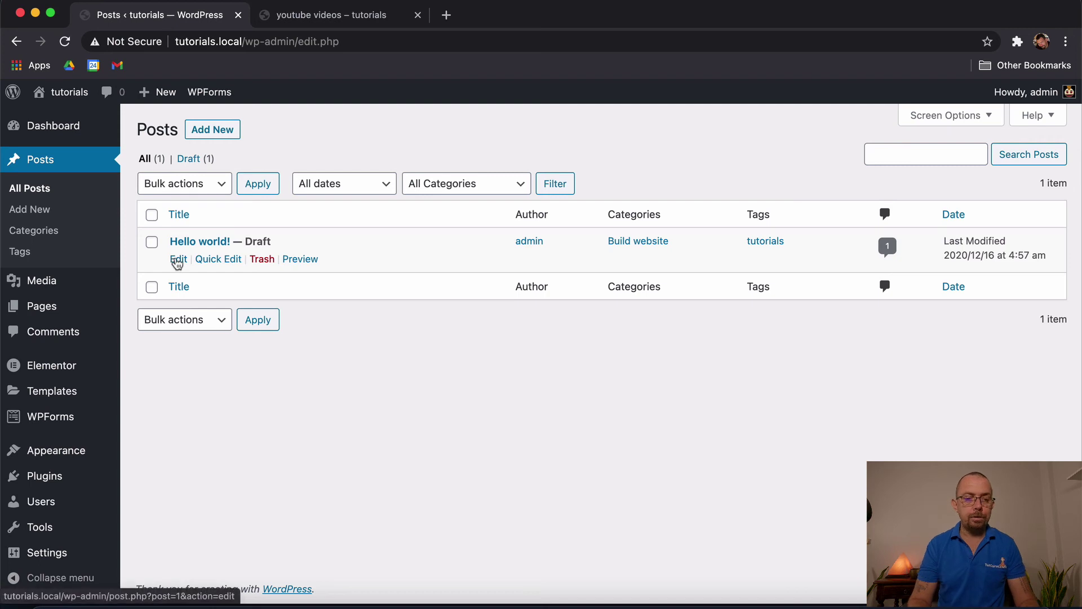
pyautogui.click(178, 261)
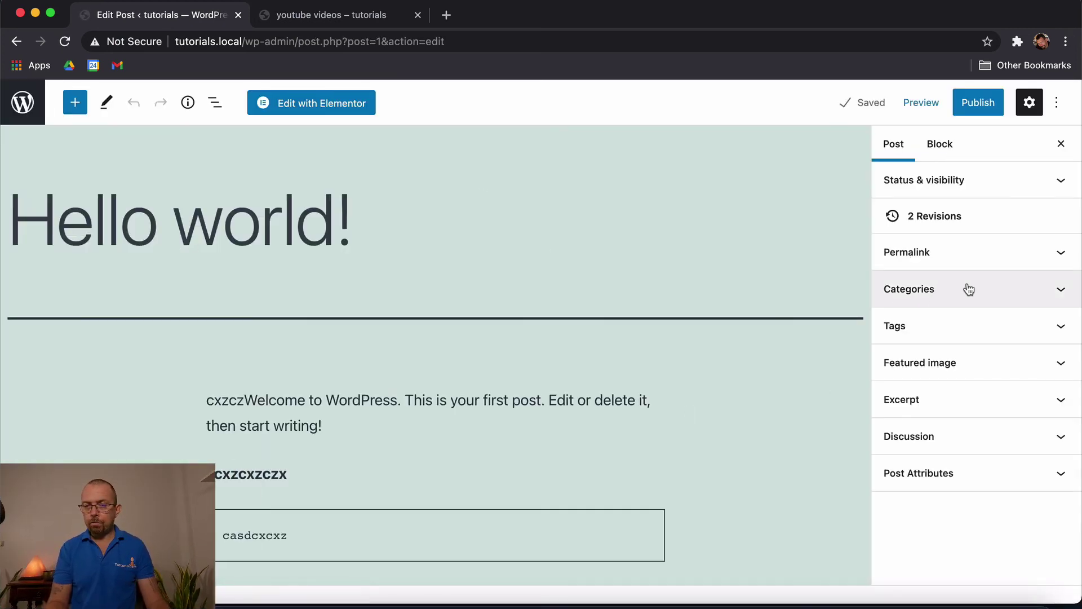
pyautogui.click(1034, 112)
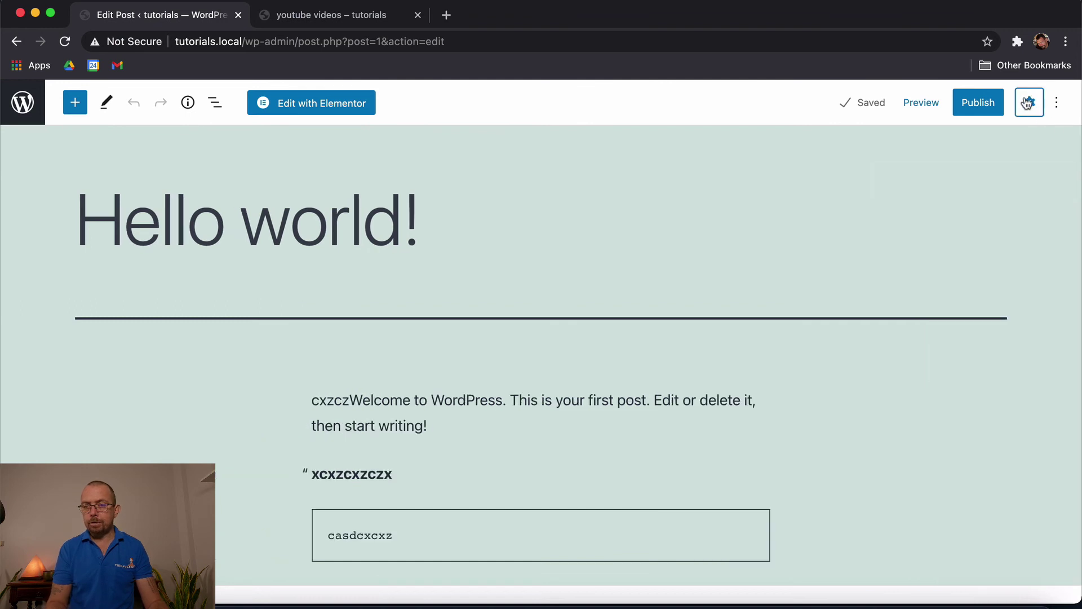
pyautogui.click(1033, 111)
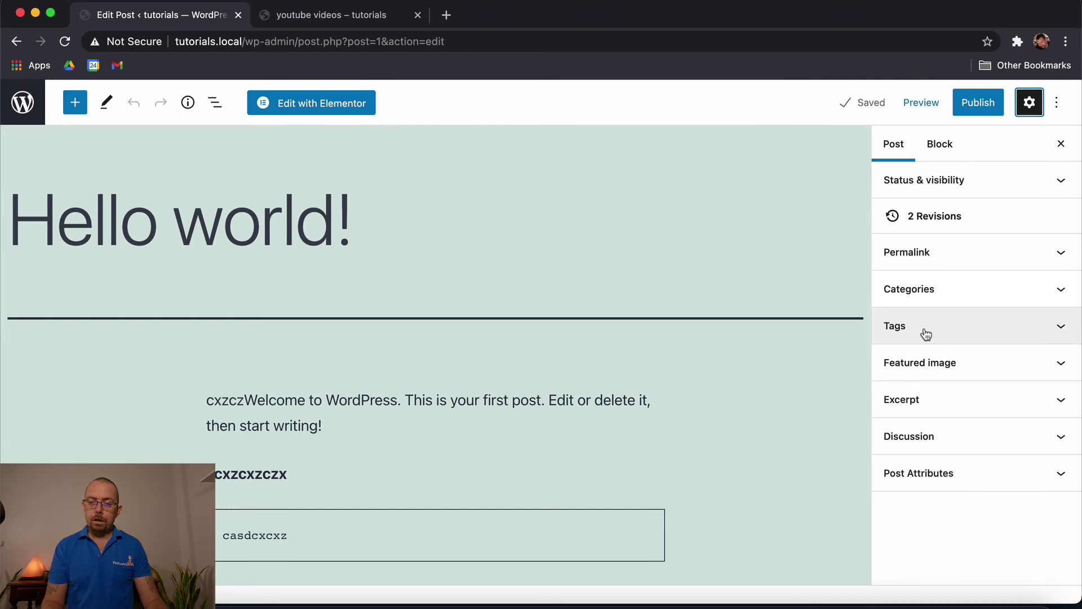
# - Adjust the post's category checkboxes so only youtube videos remains ticked
pyautogui.click(971, 284)
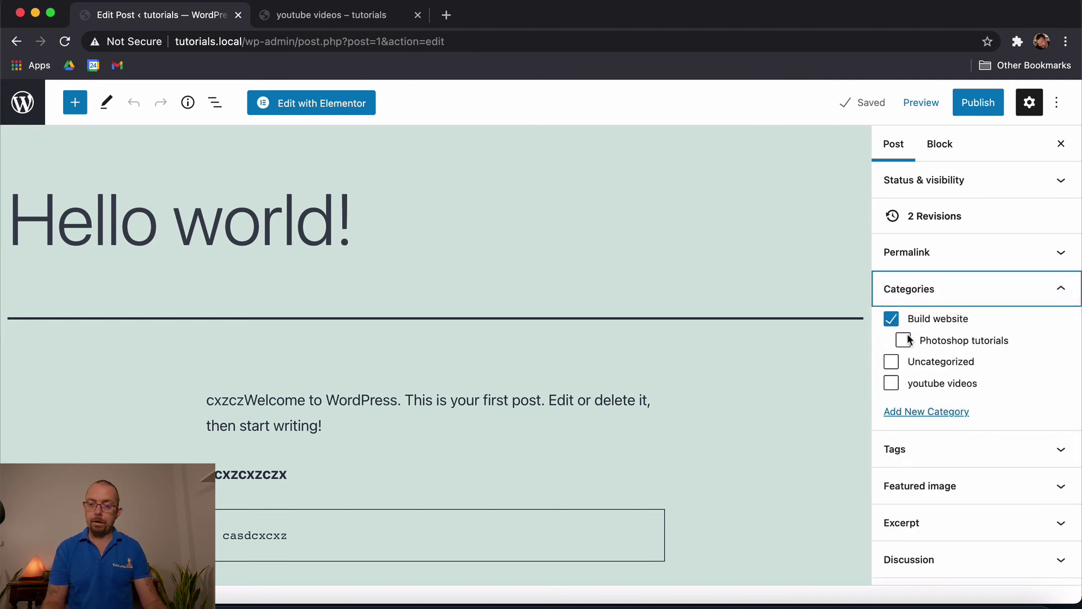
pyautogui.click(903, 340)
pyautogui.click(891, 361)
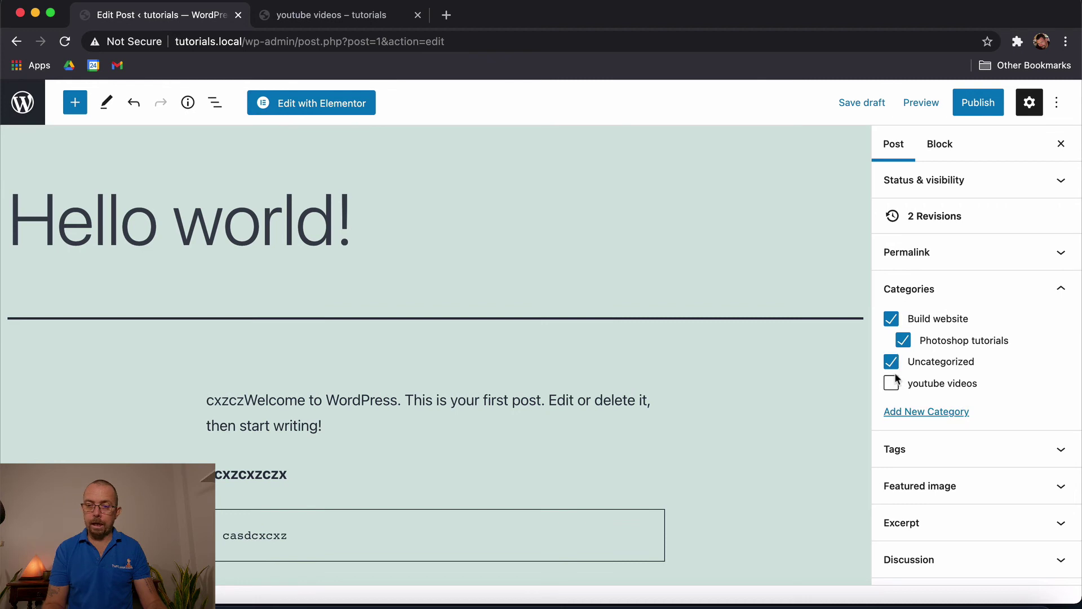
pyautogui.click(891, 383)
pyautogui.click(891, 361)
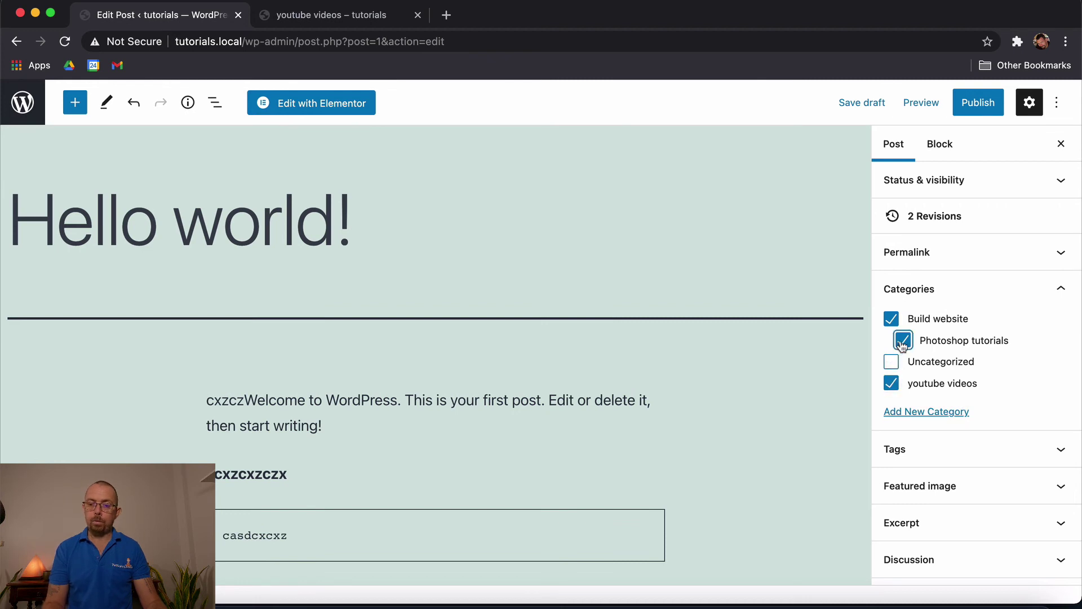
pyautogui.click(903, 341)
pyautogui.click(891, 319)
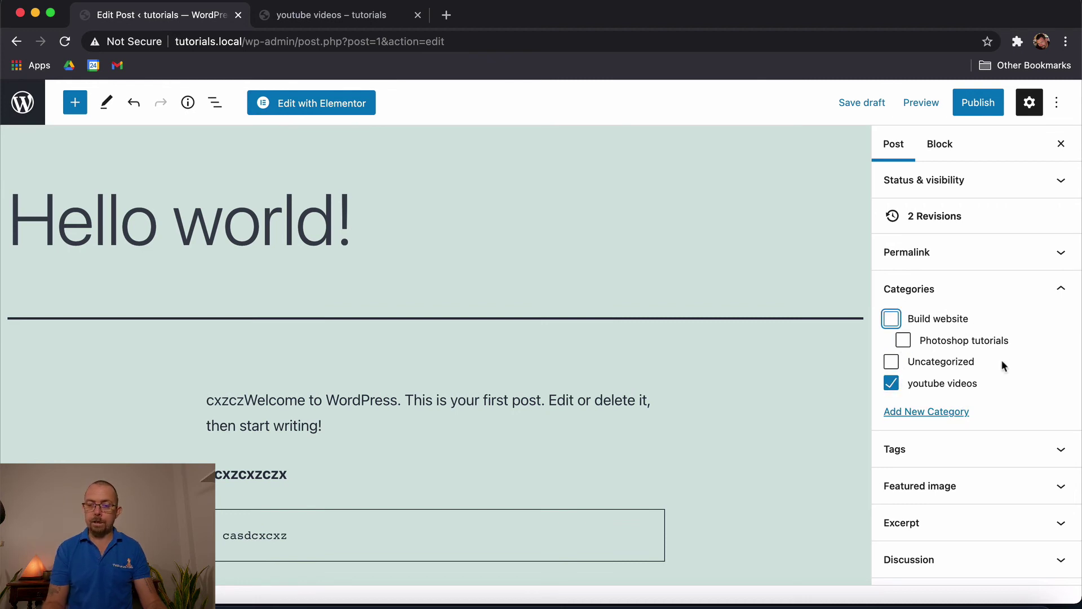
# - Add the suggested 'wordpress' tag to the post alongside tutorials
pyautogui.click(950, 450)
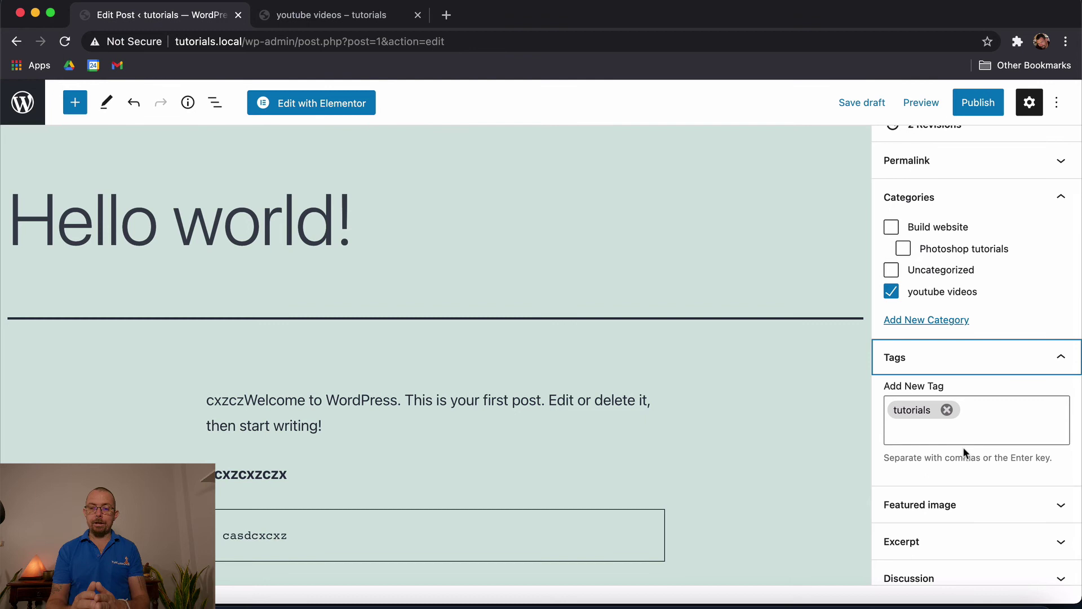
pyautogui.click(987, 425)
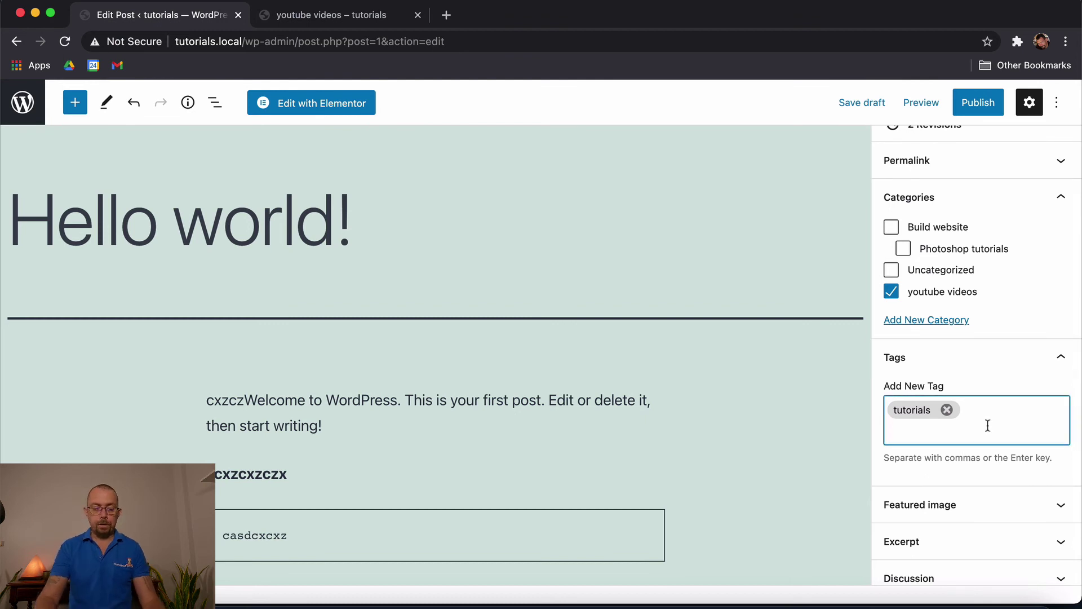
pyautogui.write('wor')
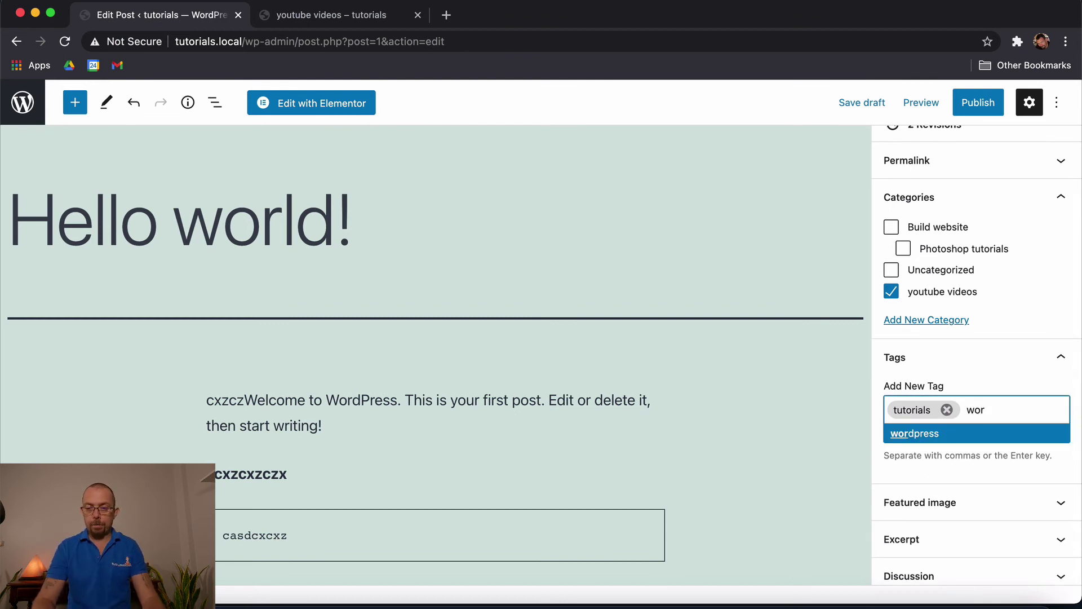
pyautogui.click(929, 434)
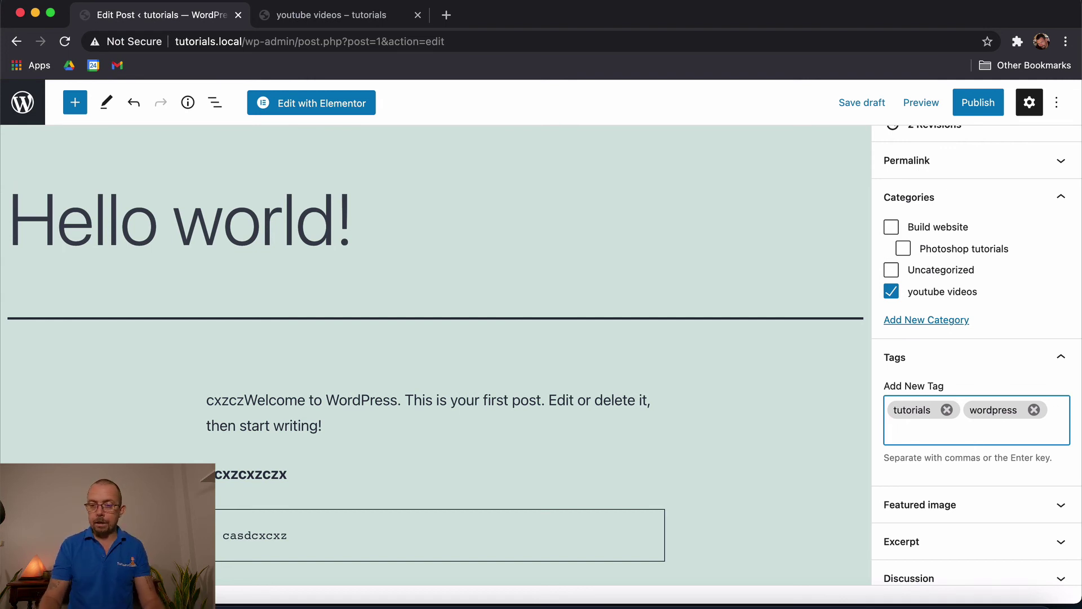
# - Publish the Hello world! post and confirm in the pre-publish panel
pyautogui.scroll(2, 975, 159)
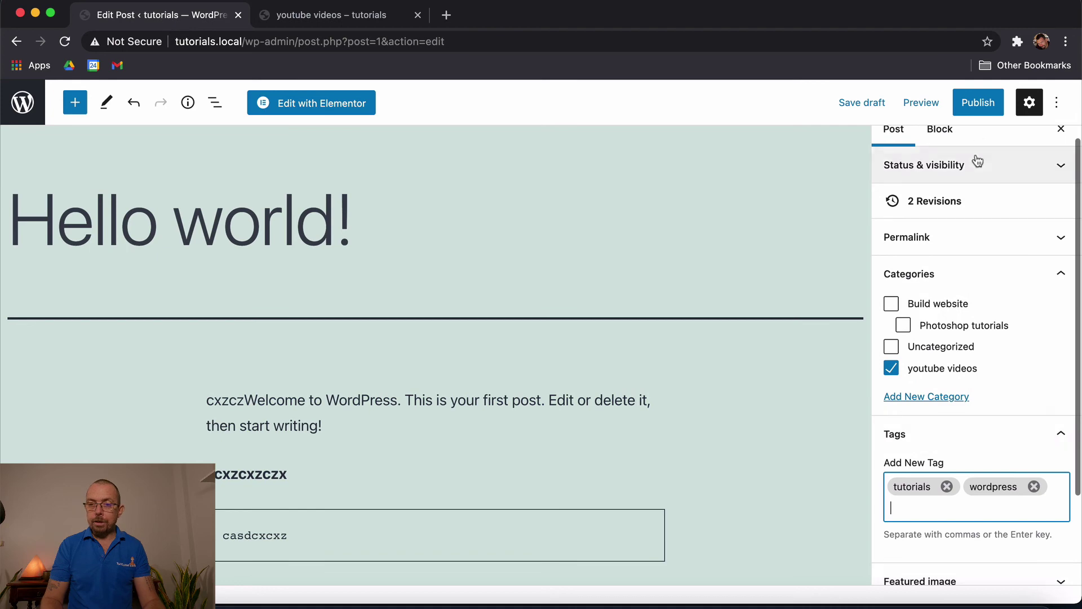
pyautogui.click(977, 102)
pyautogui.click(940, 107)
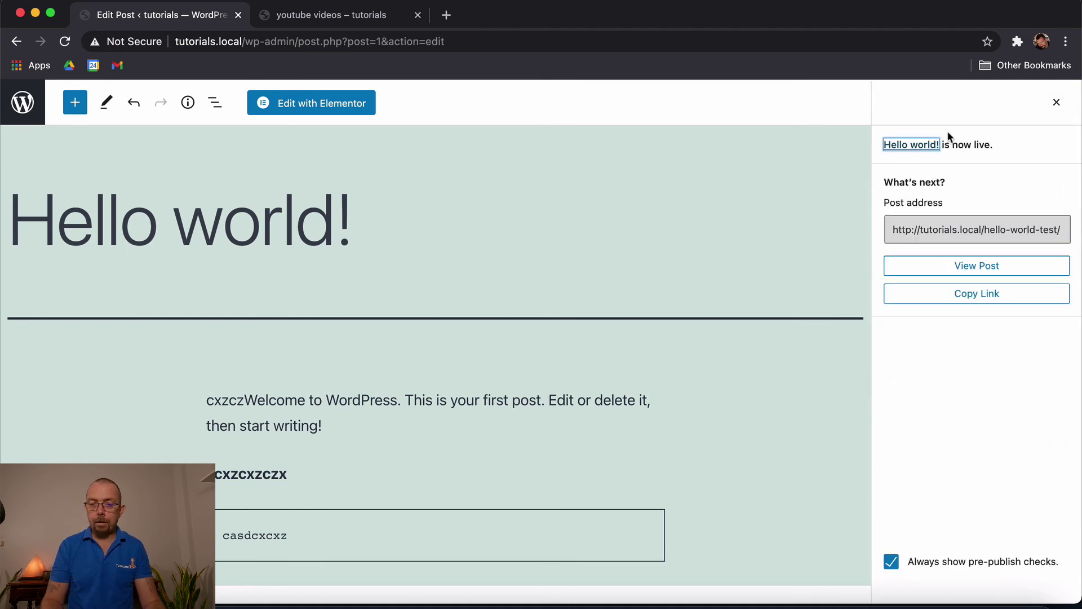
# - View the live post and scroll to its category and tag meta
pyautogui.click(990, 271)
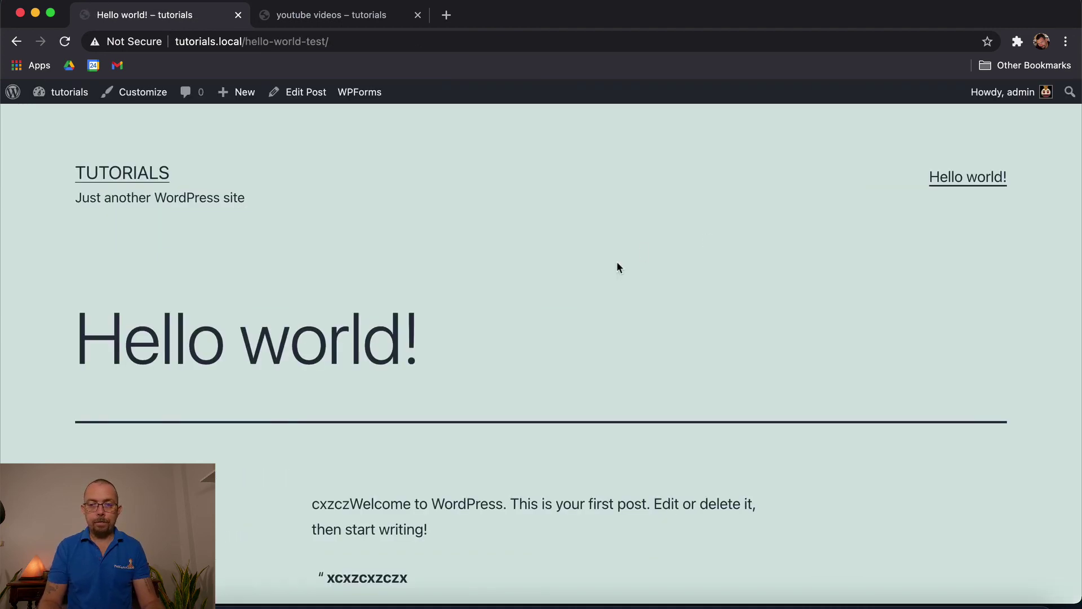
pyautogui.scroll(-2, 582, 310)
pyautogui.scroll(-4, 582, 310)
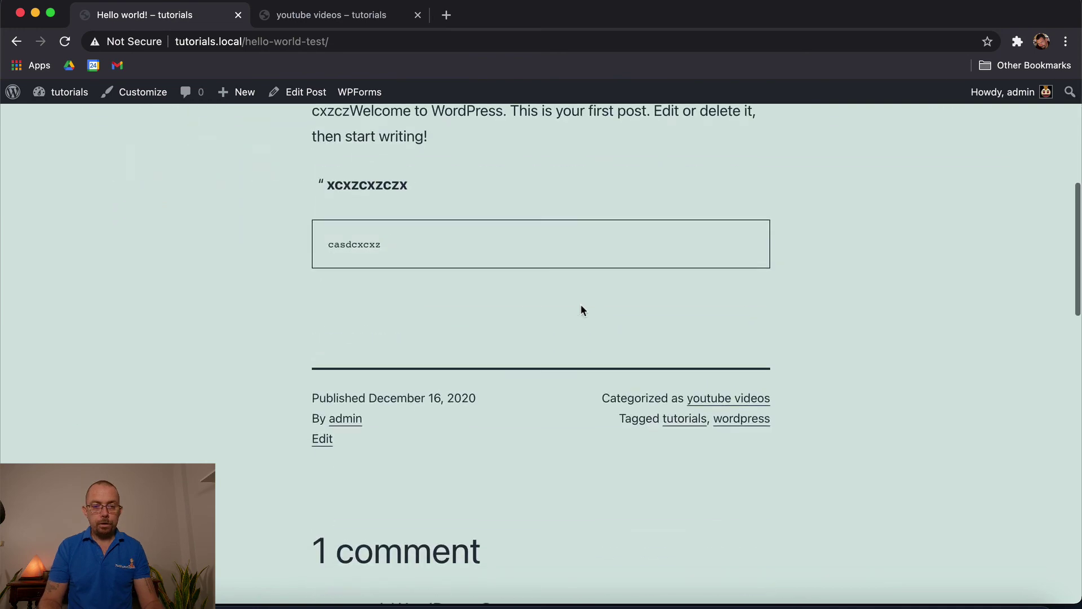
pyautogui.scroll(-3, 581, 309)
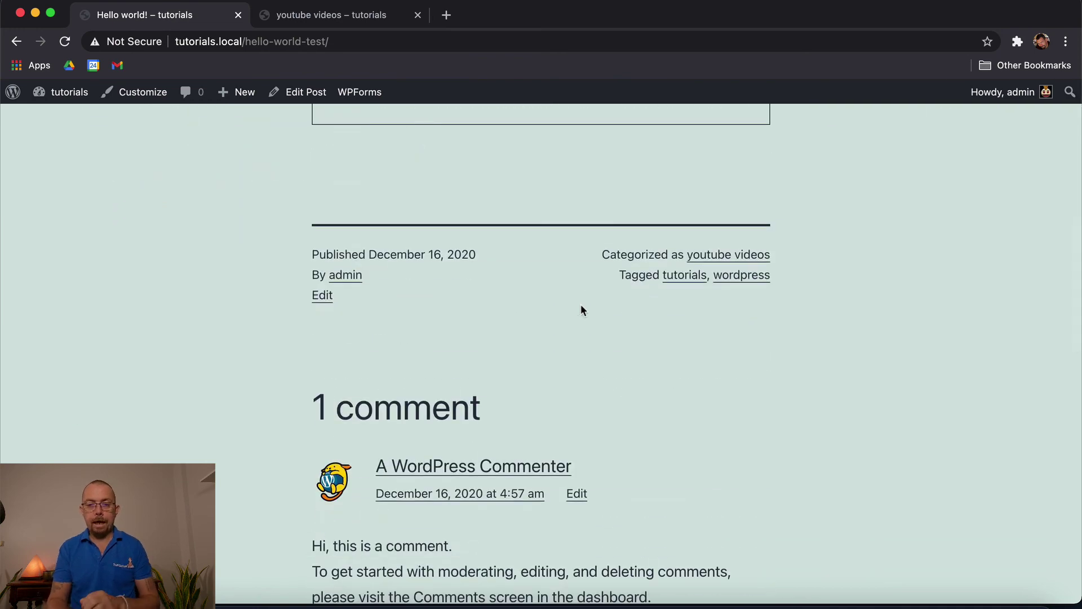
# - Open the youtube videos category archive in a new tab and look it over
pyautogui.keyDown('super'); pyautogui.click(698, 261); pyautogui.keyUp('super')
pyautogui.click(518, 16)
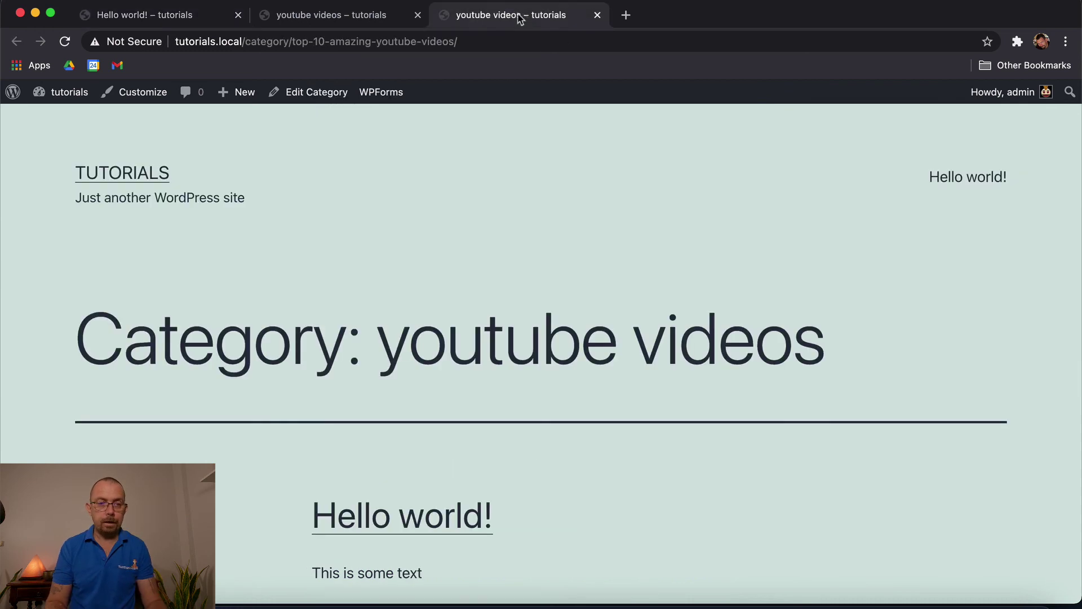
pyautogui.scroll(-3, 394, 428)
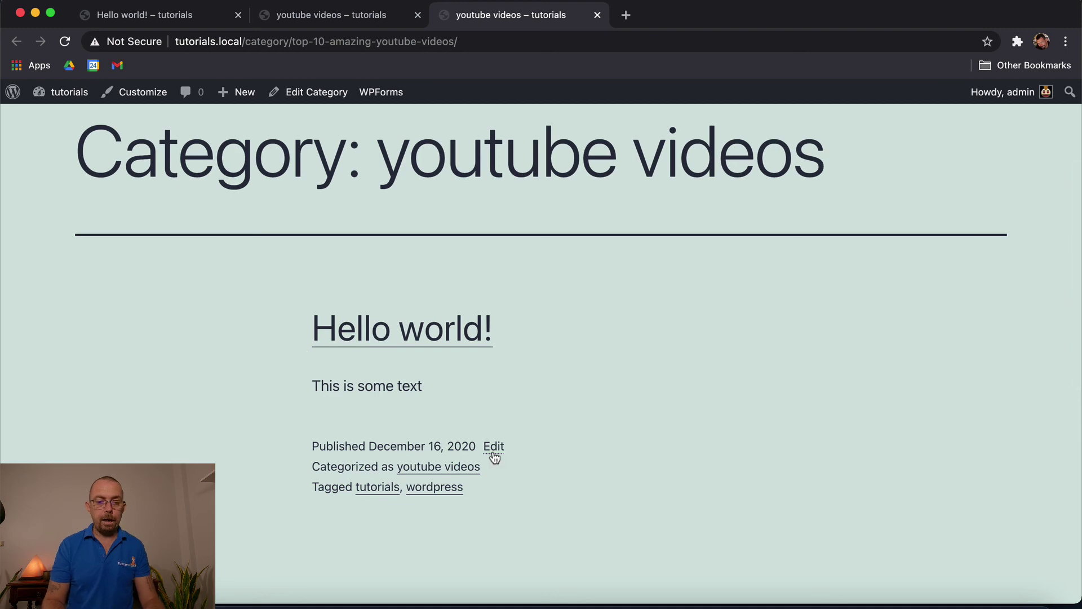
pyautogui.press('super+1')
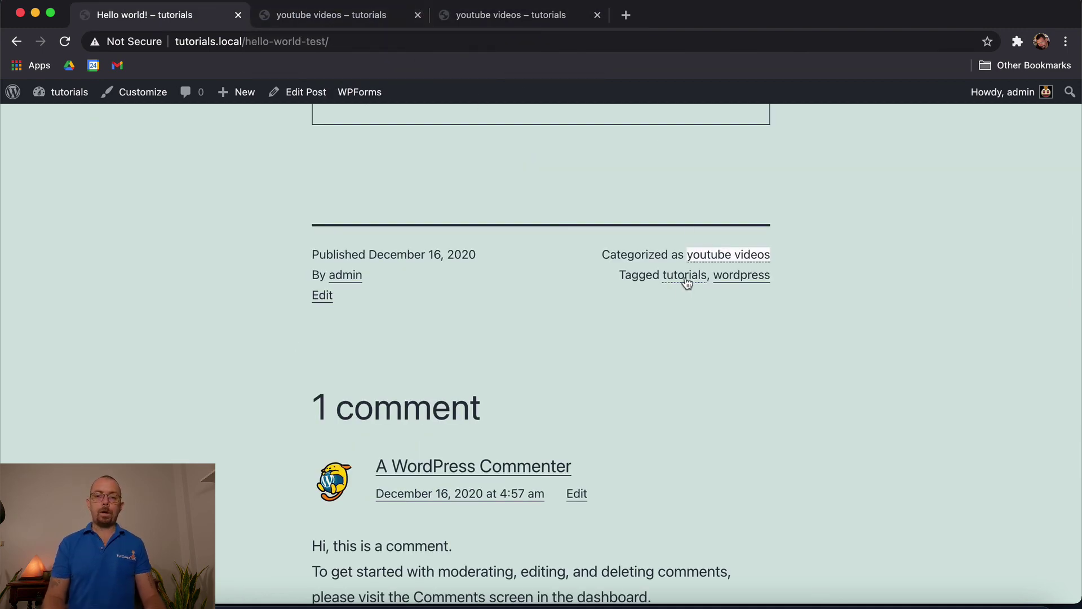
# - Open the wordpress tag archive in a new tab and scroll through its Hello world! listing
pyautogui.keyDown('super'); pyautogui.click(747, 277); pyautogui.keyUp('super')
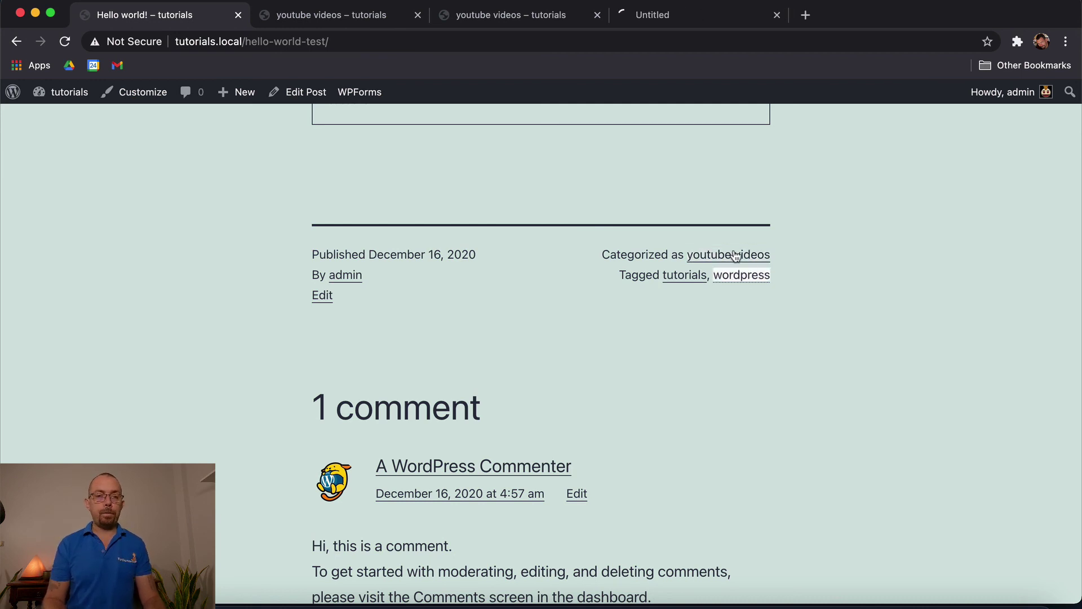
pyautogui.click(699, 17)
pyautogui.scroll(-3, 610, 308)
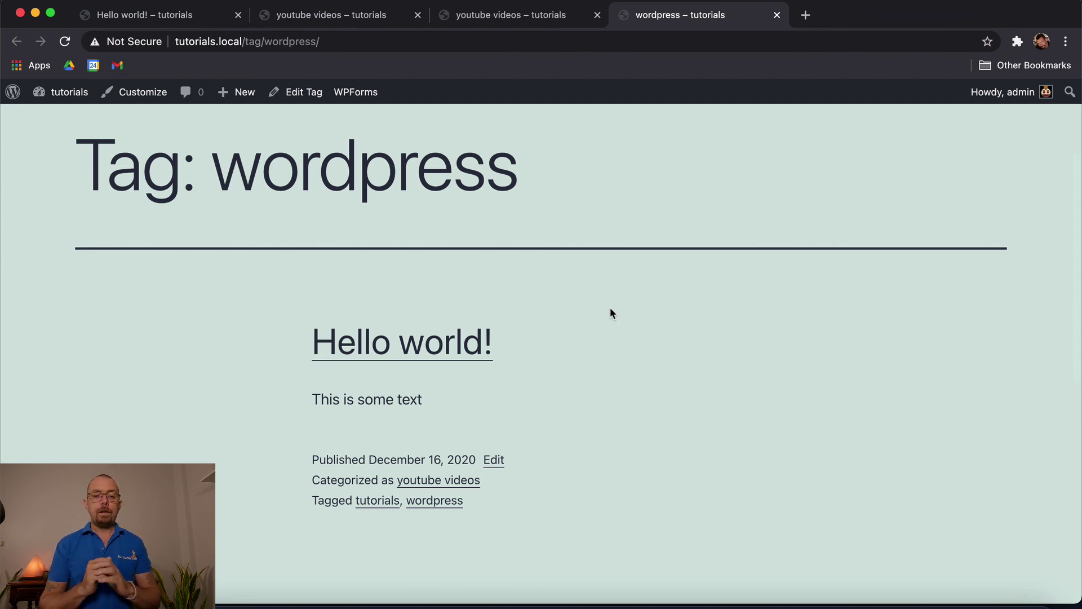
pyautogui.scroll(-5, 611, 310)
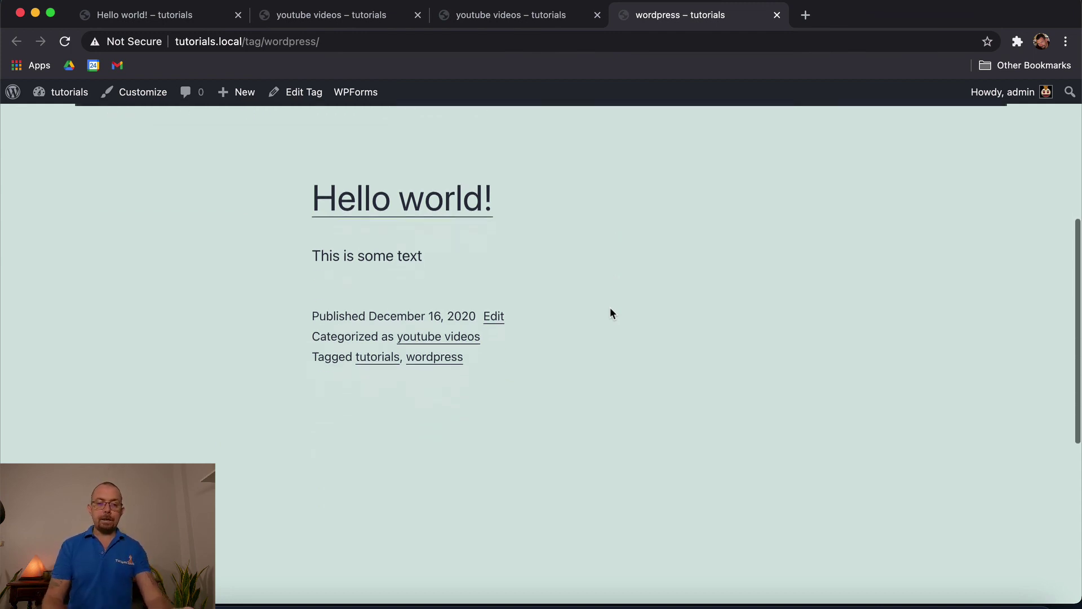
pyautogui.scroll(10, 679, 423)
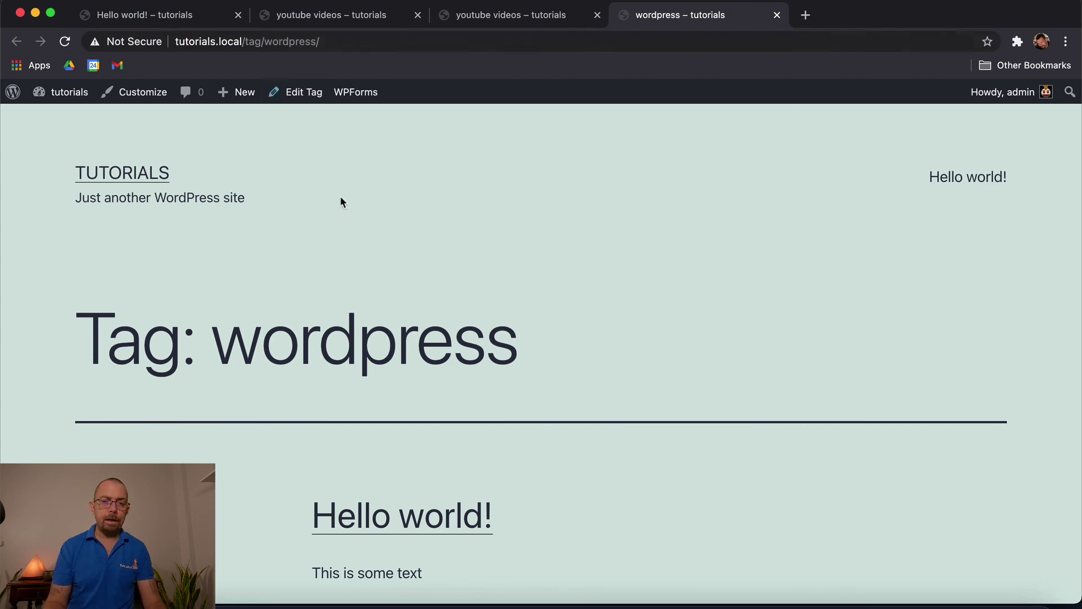
pyautogui.scroll(-3, 519, 265)
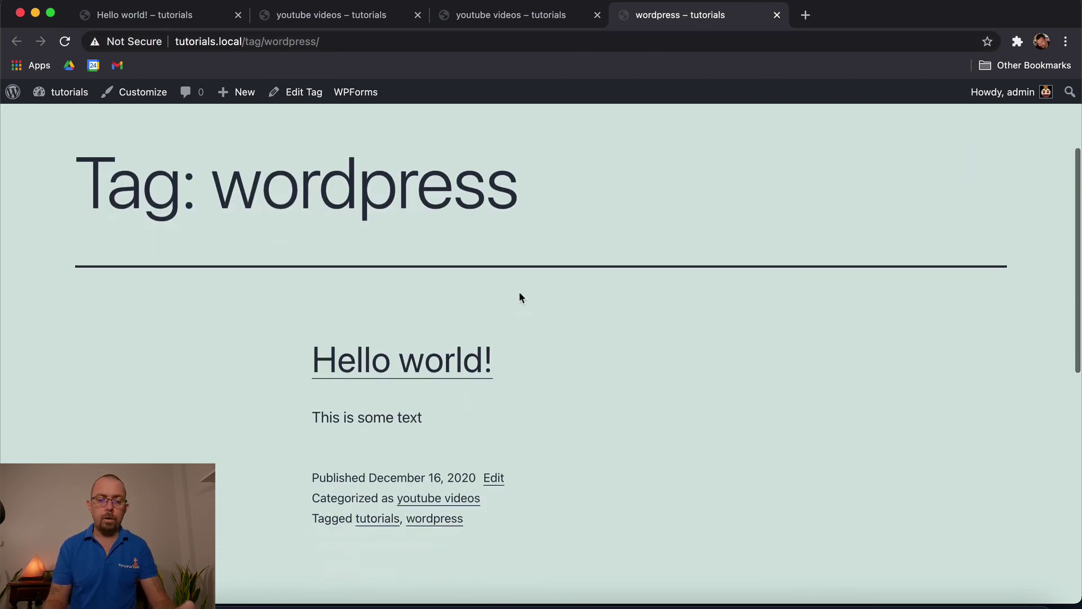
pyautogui.scroll(3, 518, 290)
# - Return to the post editor, close the extra archive tabs, and go to All Posts
pyautogui.click(200, 20)
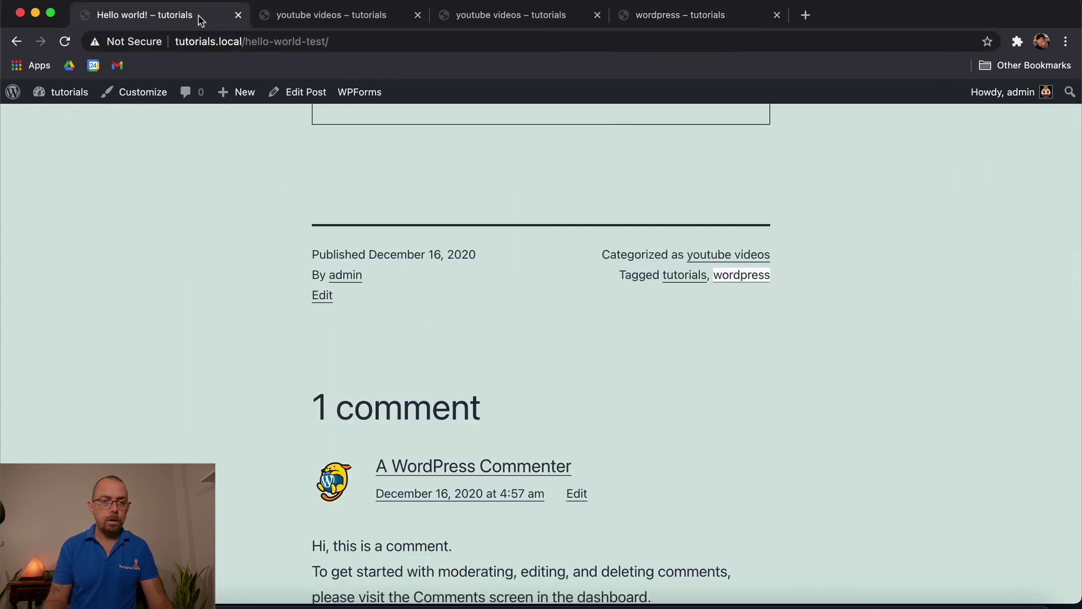
pyautogui.click(16, 41)
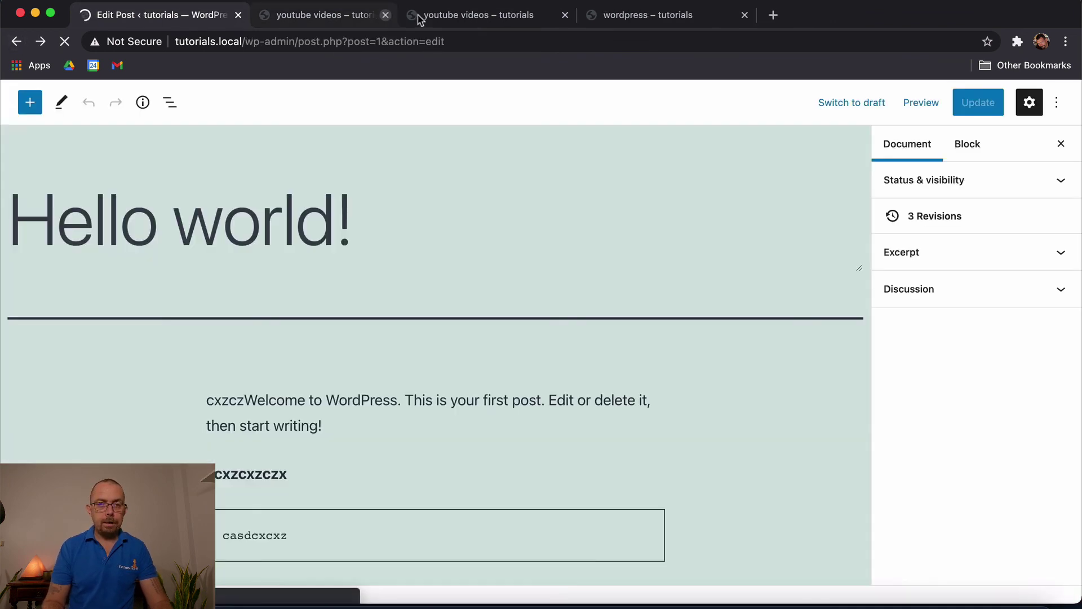
pyautogui.click(419, 16)
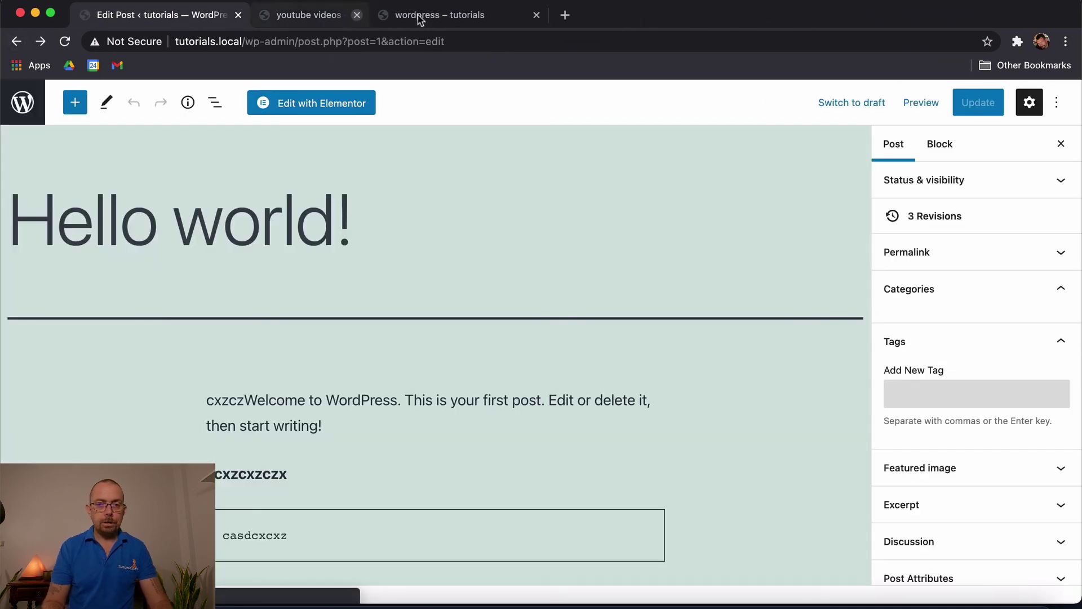
pyautogui.click(34, 108)
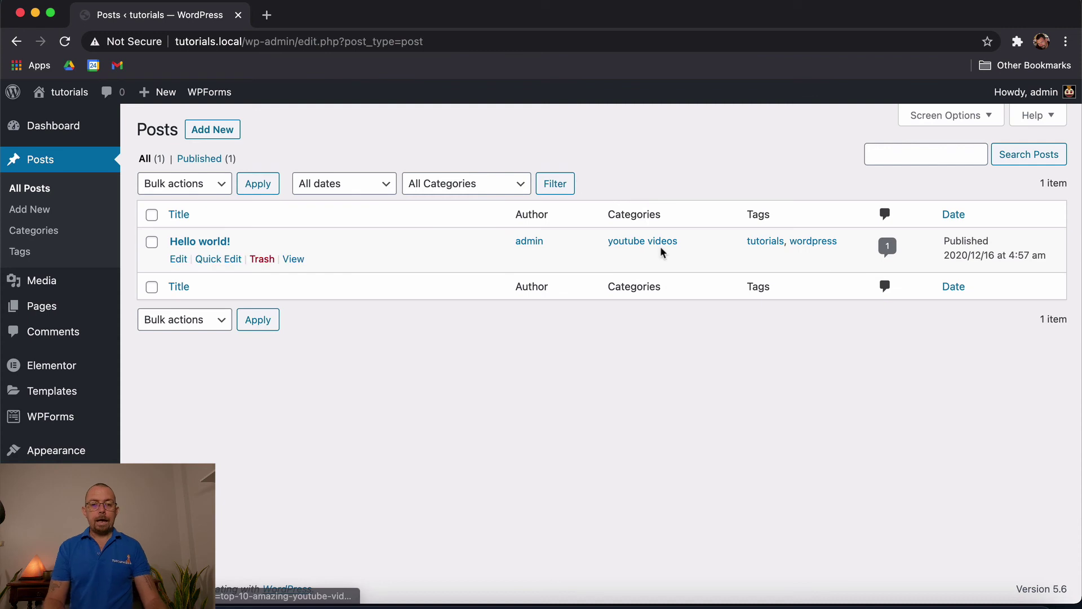
# - Trash the Hello world! post, then delete it permanently from the Trash
pyautogui.click(151, 243)
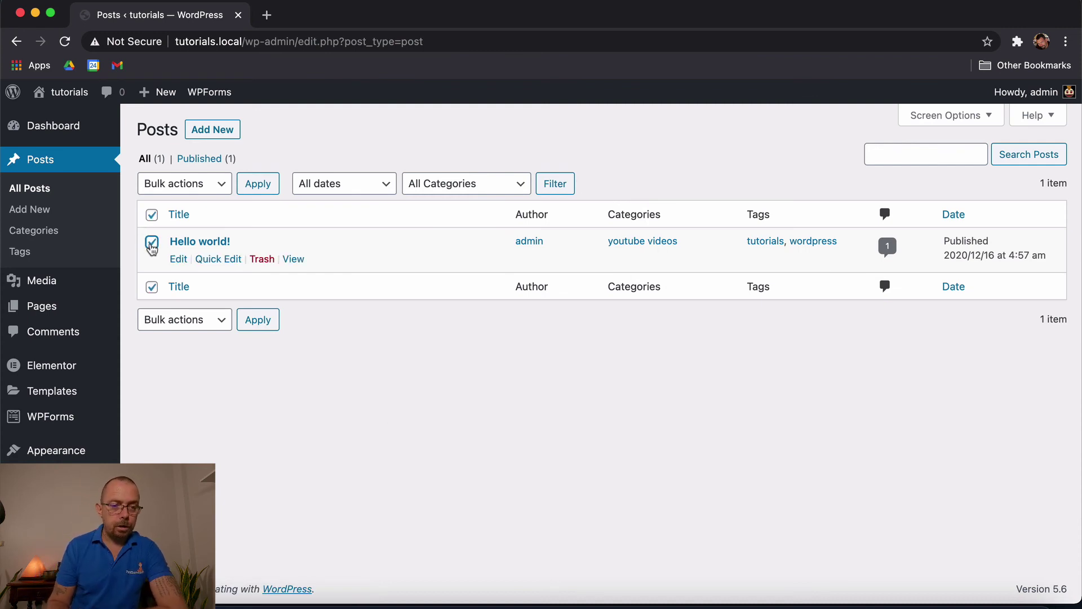
pyautogui.click(262, 260)
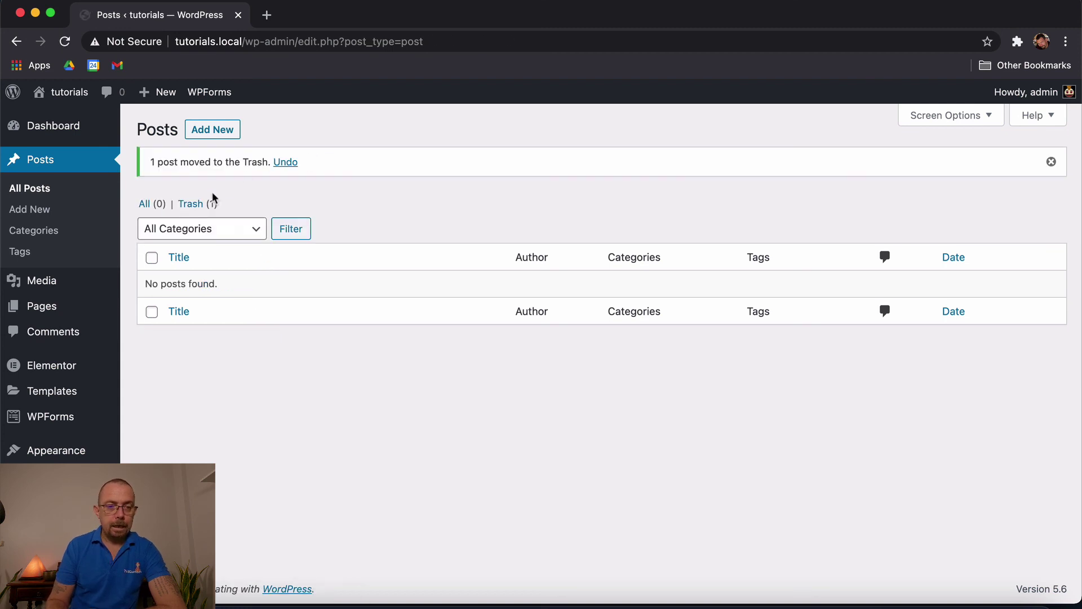
pyautogui.click(191, 205)
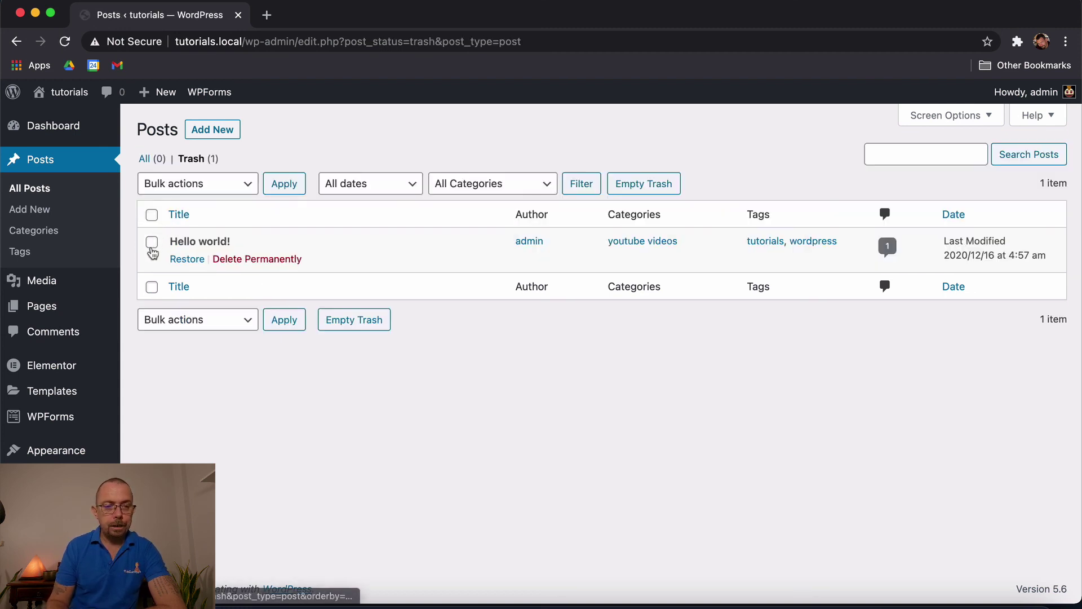
pyautogui.click(243, 261)
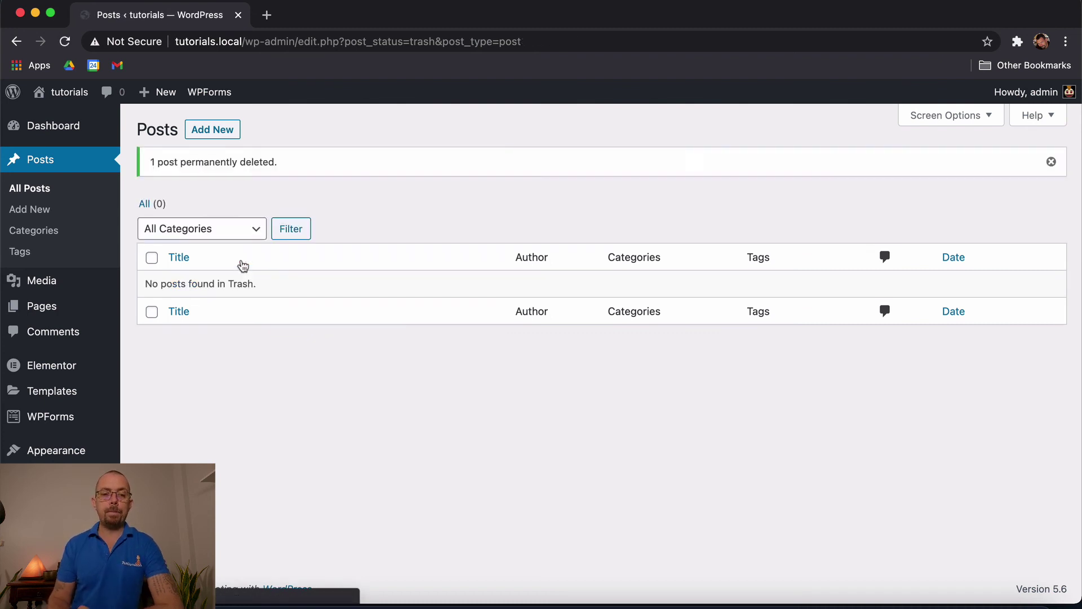